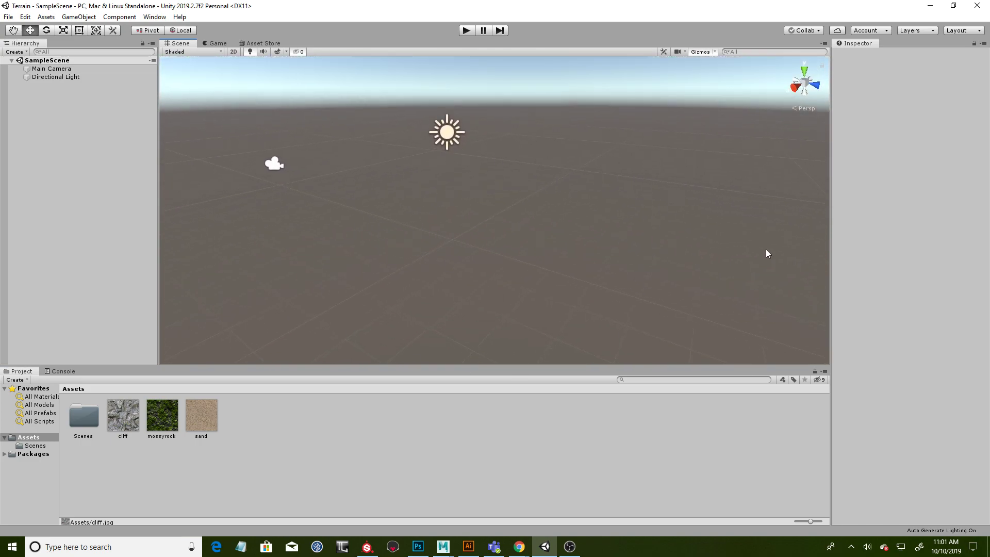
- Examine the import settings and previews of the cliff, mossyrock and sand textures in the project assets
{"action": "left_click", "coordinate": [126, 428]}
{"action": "left_click", "coordinate": [158, 424]}
{"action": "left_click", "coordinate": [202, 425]}
{"action": "left_click", "coordinate": [161, 426]}
{"action": "left_click", "coordinate": [124, 423]}
{"action": "left_click", "coordinate": [158, 431]}
{"action": "left_click", "coordinate": [213, 429]}
{"action": "left_click", "coordinate": [156, 426]}
{"action": "left_click", "coordinate": [129, 431]}
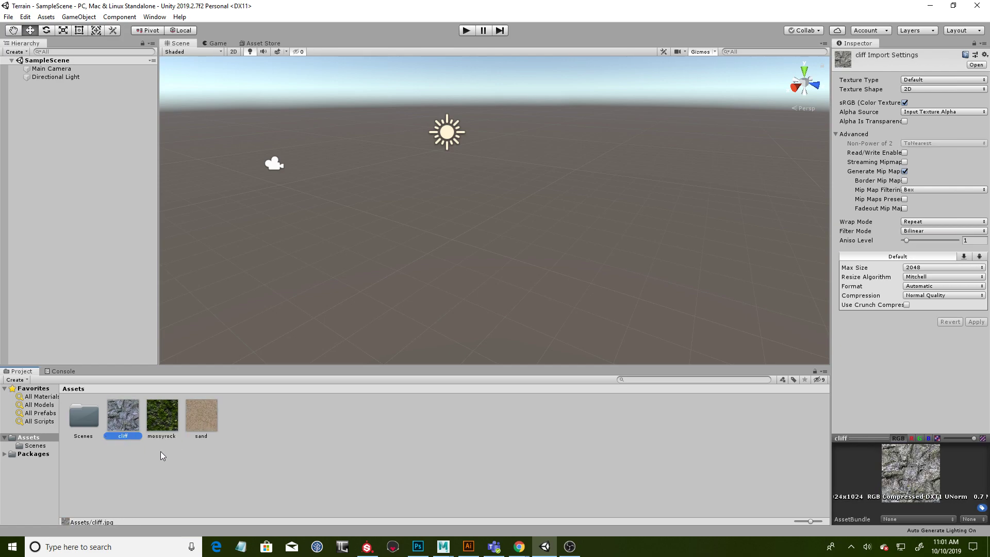
{"action": "left_click", "coordinate": [162, 455]}
{"action": "left_click", "coordinate": [211, 428]}
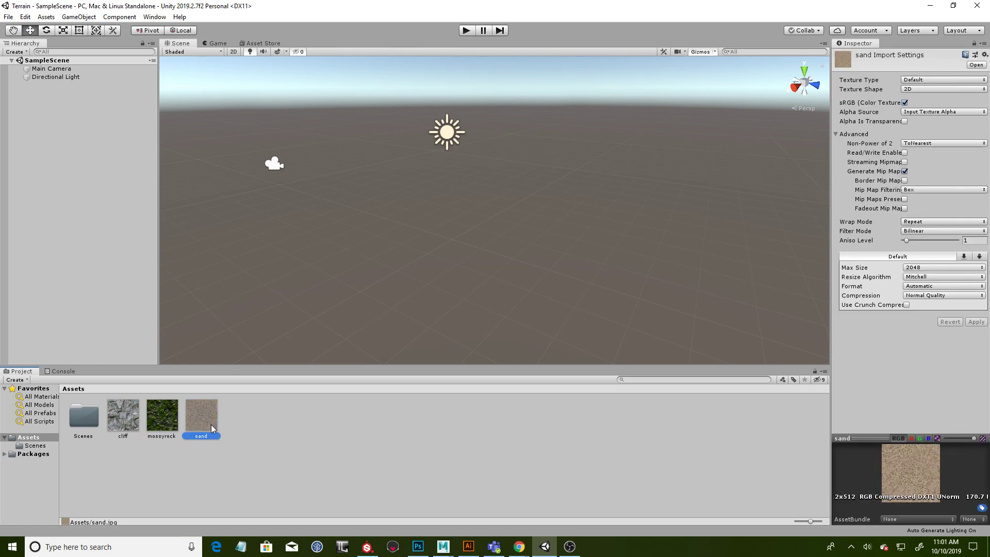
{"action": "left_click", "coordinate": [125, 429]}
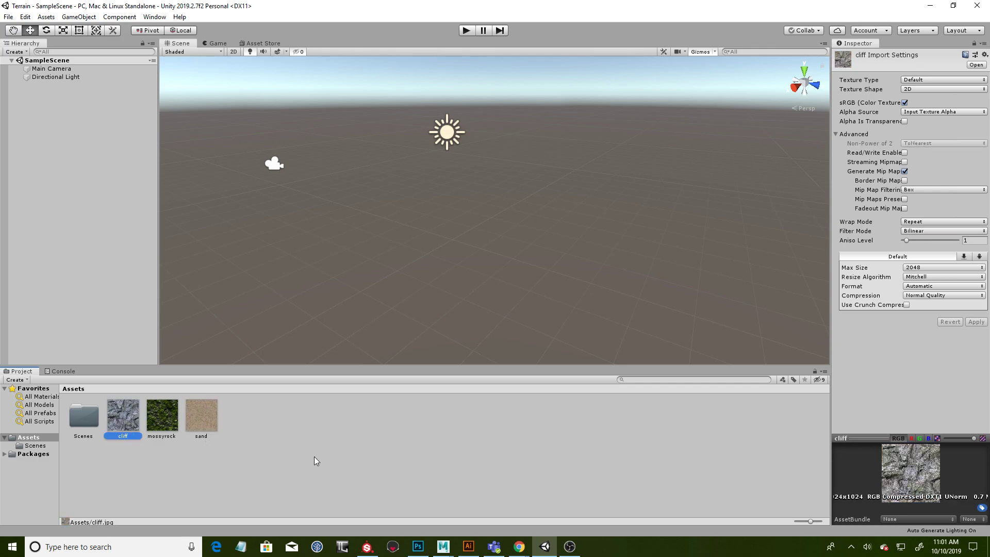
- Widen the Inspector so full setting names fit, and check the mossyrock and sand texture resolutions
{"action": "left_click_drag", "start_coordinate": [831, 467], "coordinate": [761, 464]}
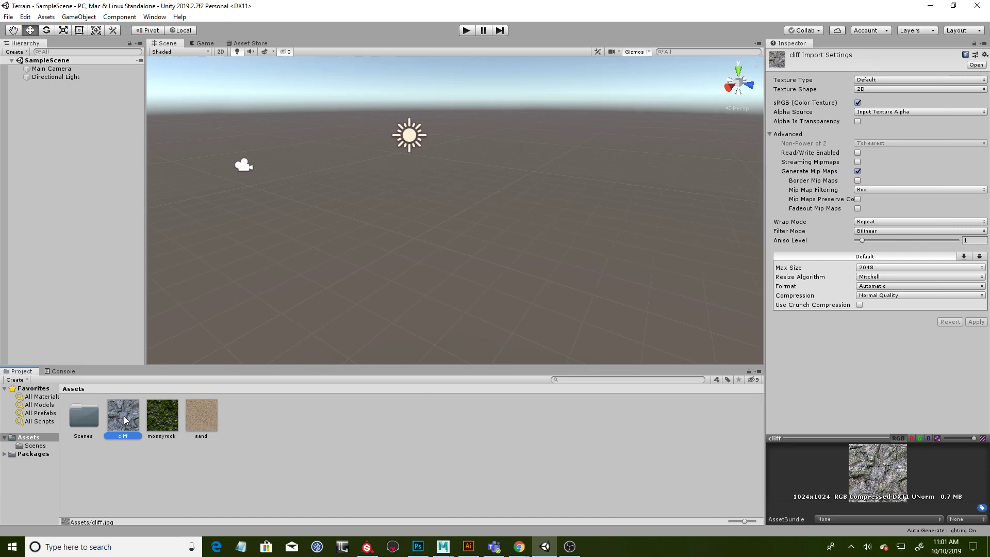
{"action": "left_click", "coordinate": [165, 428]}
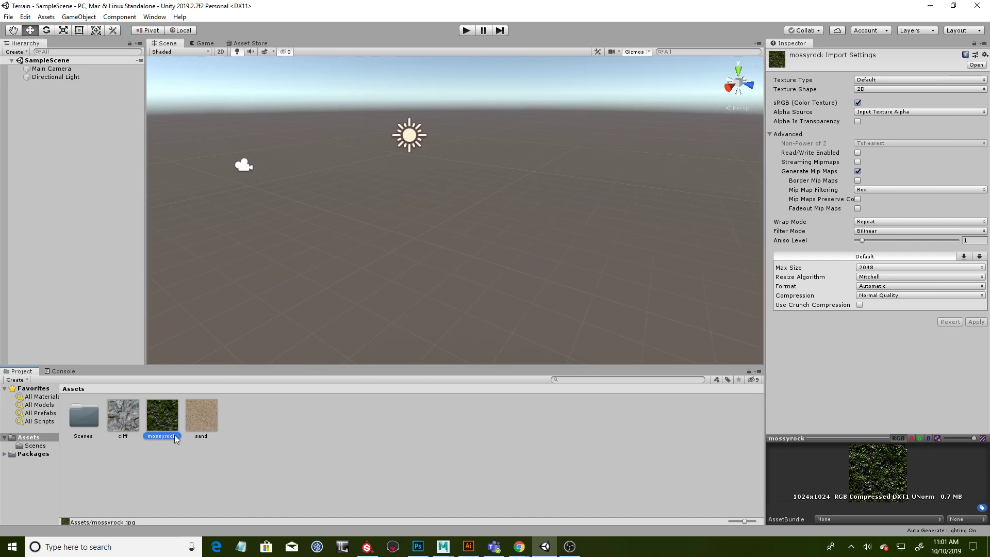
{"action": "left_click", "coordinate": [202, 425]}
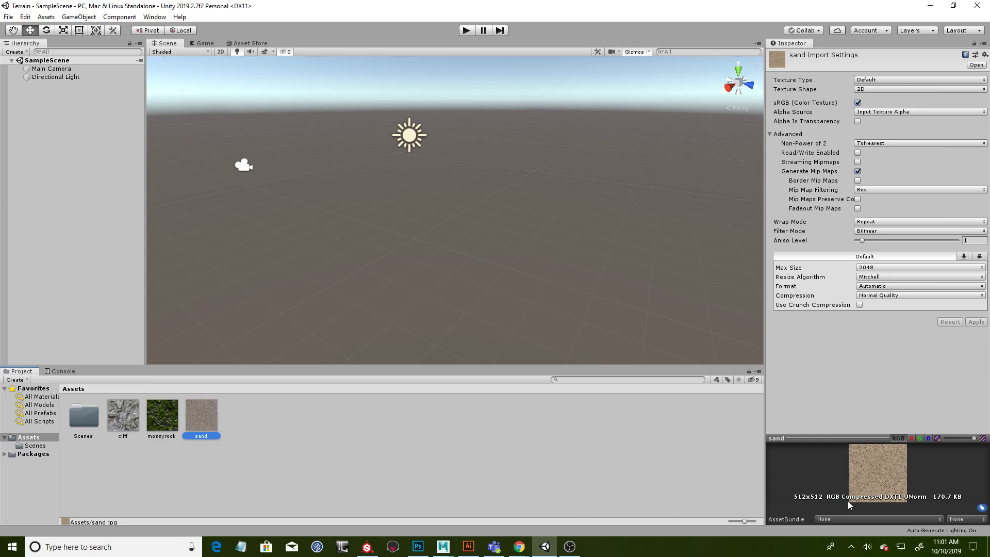
{"action": "left_click", "coordinate": [394, 426]}
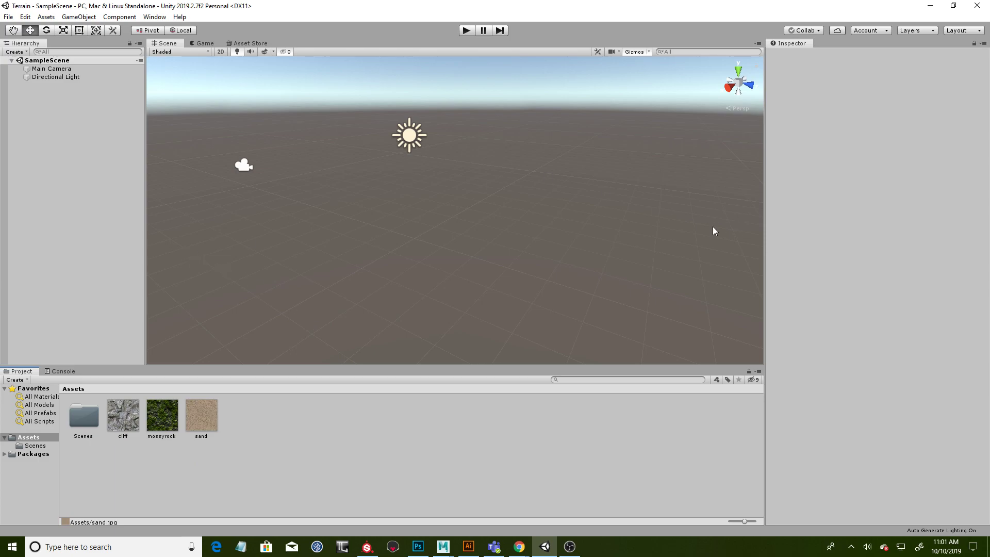
- Compare the cliff, mossyrock and sand textures once more, viewing each one's preview and texture details
{"action": "left_click", "coordinate": [114, 426]}
{"action": "left_click", "coordinate": [155, 426]}
{"action": "left_click", "coordinate": [209, 429]}
{"action": "left_click", "coordinate": [165, 429]}
{"action": "left_click", "coordinate": [110, 425]}
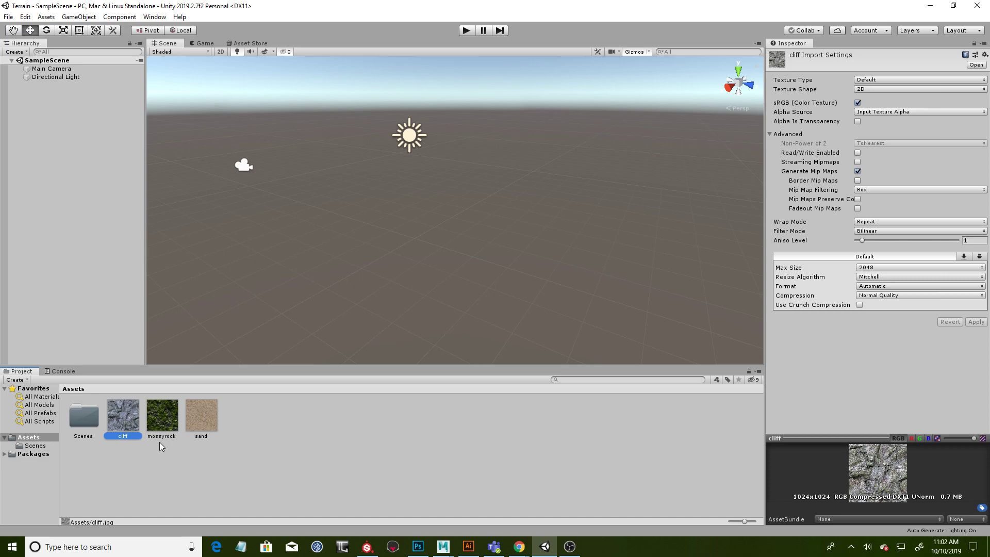
{"action": "left_click", "coordinate": [161, 419]}
{"action": "left_click", "coordinate": [201, 418]}
{"action": "left_click", "coordinate": [123, 428]}
- Add a Terrain 3D object to the sample scene
{"action": "left_click", "coordinate": [70, 17]}
{"action": "mouse_move", "coordinate": [98, 51]}
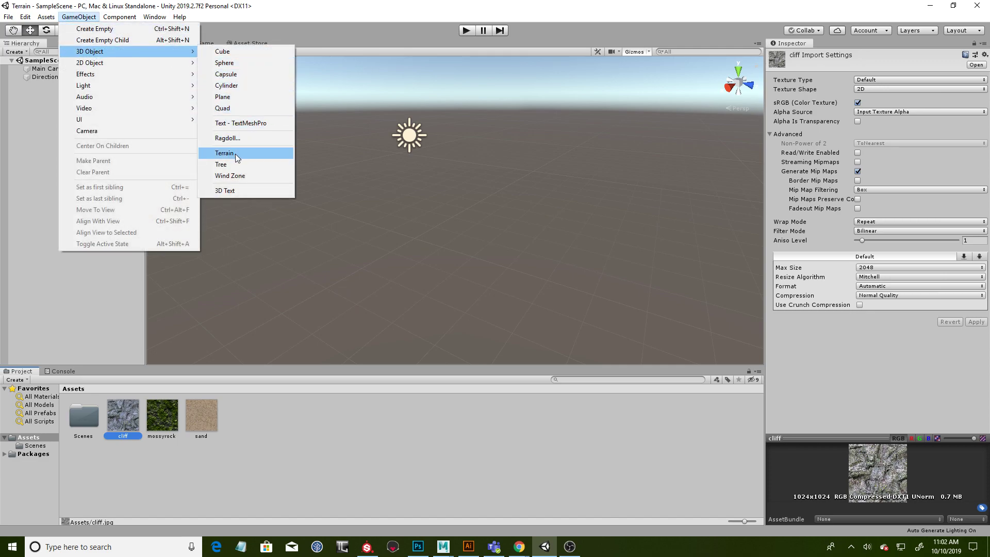
{"action": "left_click", "coordinate": [235, 154]}
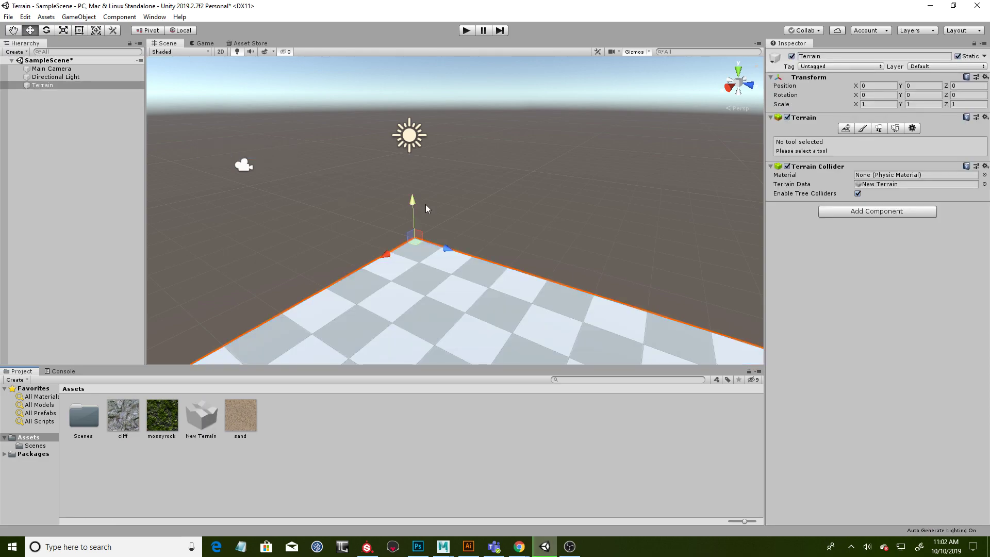
- Examine the extent of the terrain plane in the scene from several angles and distances
{"action": "left_click_drag", "start_coordinate": [356, 185], "coordinate": [375, 172], "text": "alt"}
{"action": "right_click_drag", "start_coordinate": [550, 194], "coordinate": [454, 167], "text": "alt"}
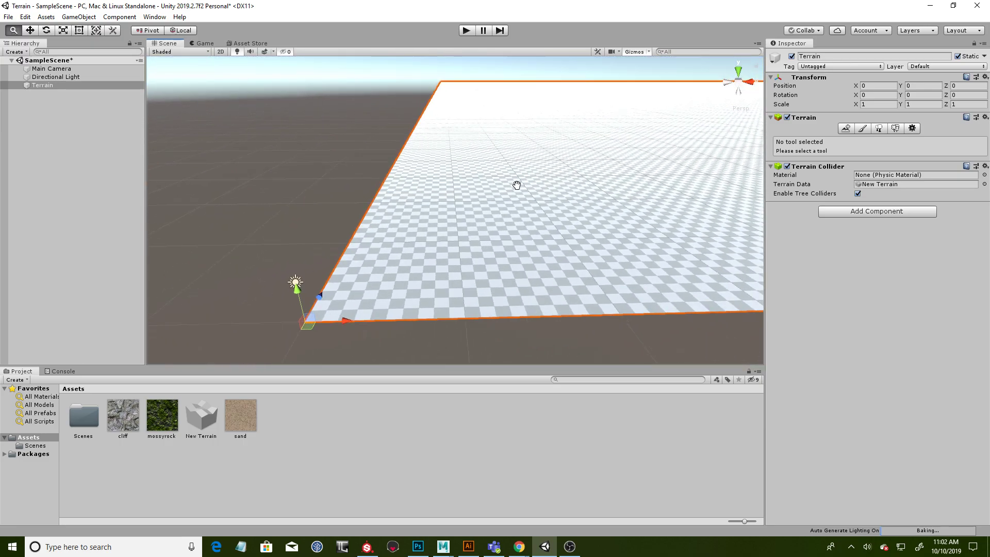
{"action": "right_click_drag", "start_coordinate": [553, 173], "coordinate": [360, 194], "text": "alt"}
{"action": "left_click_drag", "start_coordinate": [405, 209], "coordinate": [526, 161], "text": "alt"}
{"action": "right_click_drag", "start_coordinate": [526, 162], "coordinate": [409, 135], "text": "alt"}
{"action": "middle_click_drag", "start_coordinate": [439, 201], "coordinate": [356, 267], "text": "alt"}
{"action": "right_click_drag", "start_coordinate": [508, 232], "coordinate": [468, 235], "text": "alt"}
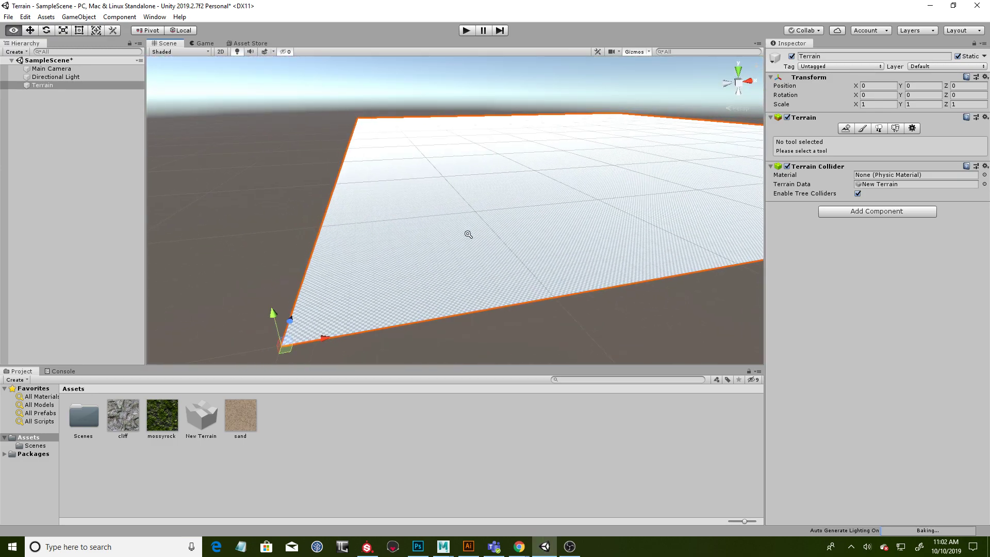
{"action": "left_click_drag", "start_coordinate": [526, 226], "coordinate": [566, 243], "text": "alt"}
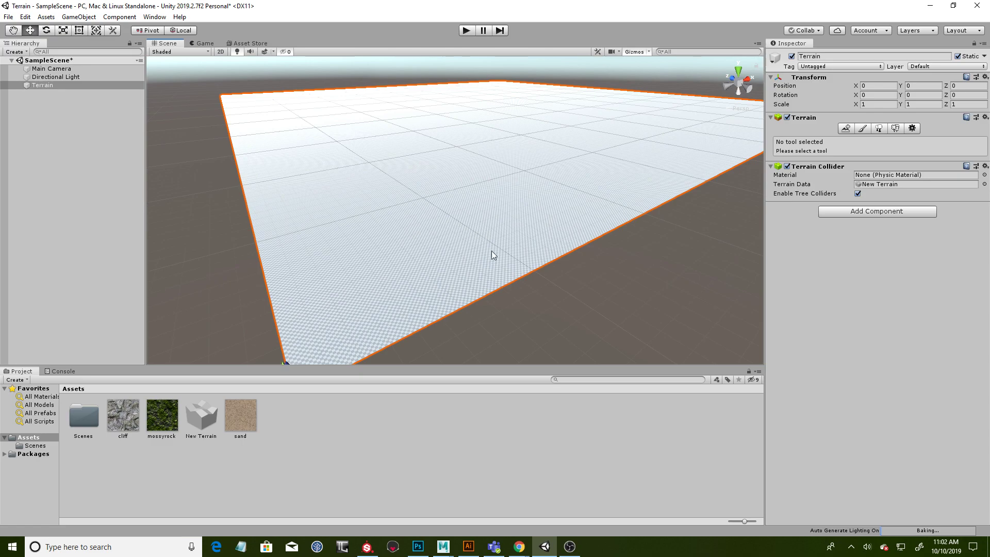
- In the terrain settings, set both the Terrain Width and the Terrain Length to 300
{"action": "left_click", "coordinate": [913, 129]}
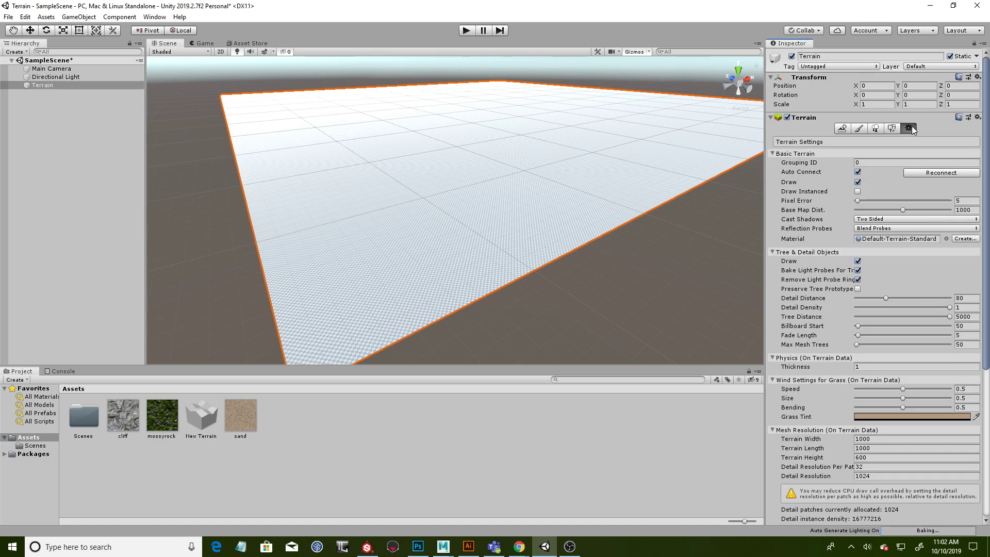
{"action": "left_click", "coordinate": [878, 438]}
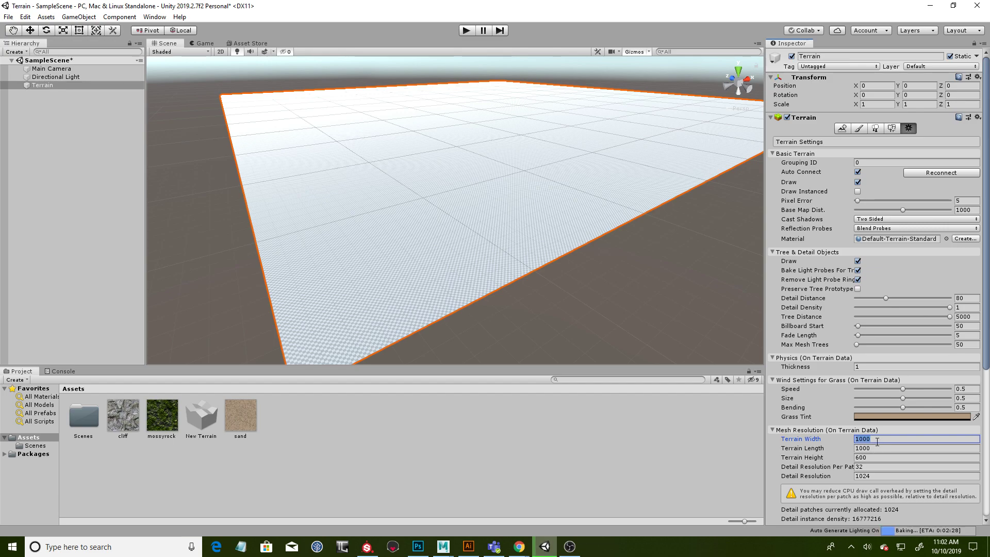
{"action": "left_click_drag", "start_coordinate": [495, 185], "coordinate": [418, 187], "text": "alt"}
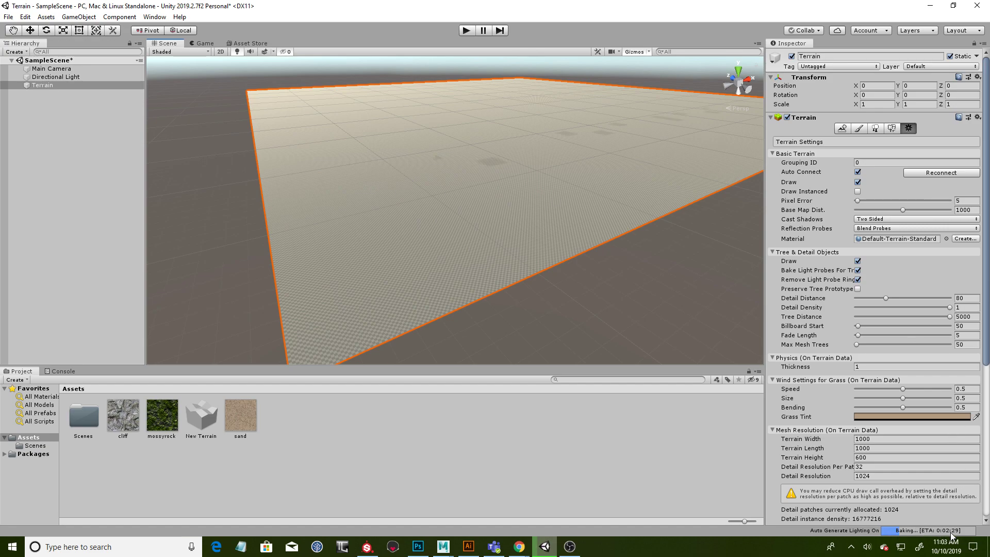
{"action": "left_click", "coordinate": [879, 439]}
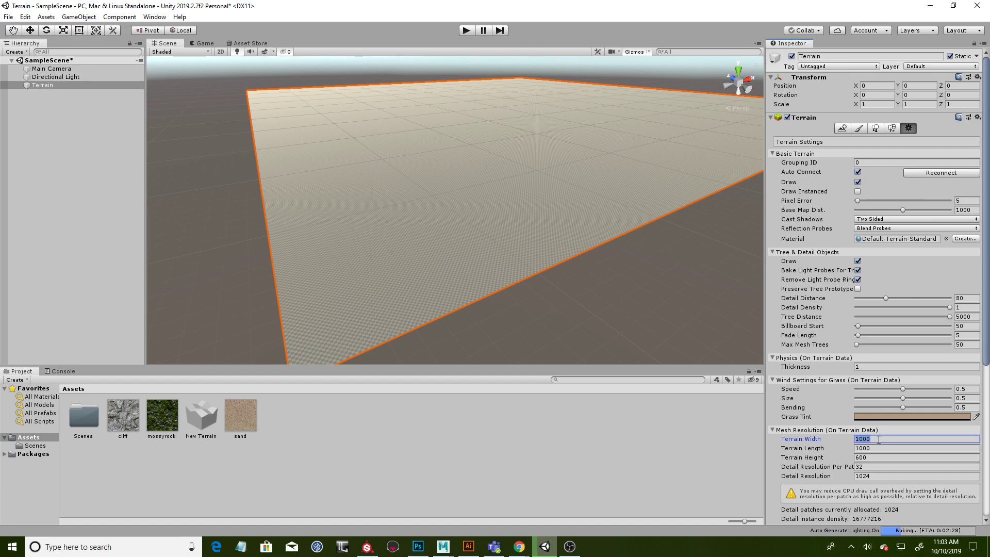
{"action": "type", "text": "300"}
{"action": "left_click", "coordinate": [878, 448]}
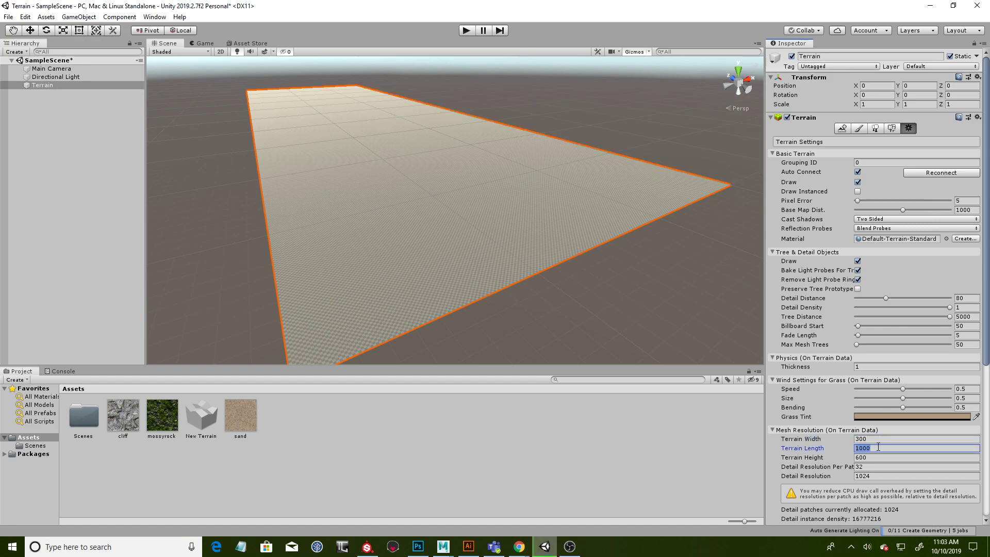
{"action": "type", "text": "300"}
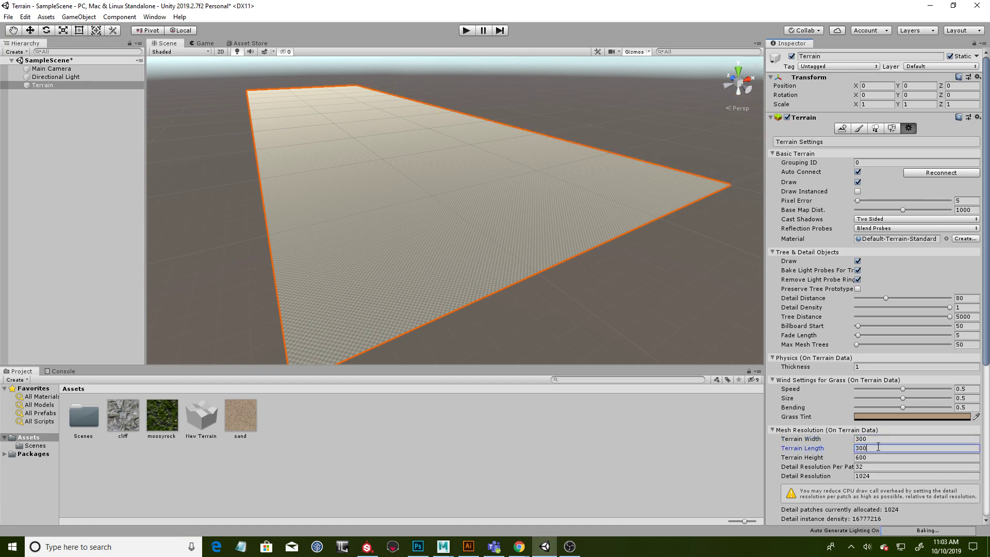
{"action": "left_click", "coordinate": [876, 439]}
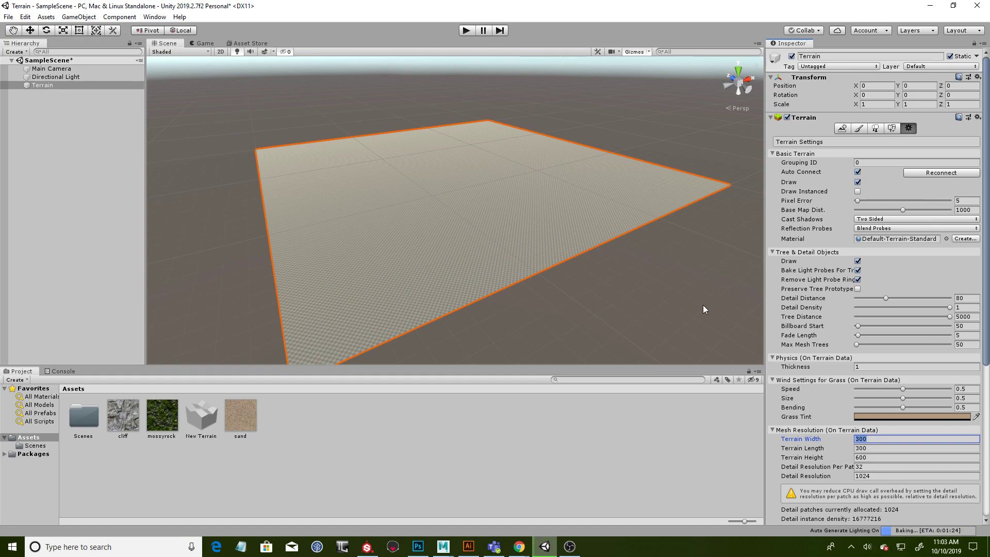
{"action": "mouse_move", "coordinate": [630, 269]}
{"action": "left_mouse_down", "text": "alt"}
{"action": "mouse_move", "coordinate": [643, 239]}
{"action": "mouse_move", "coordinate": [599, 195]}
{"action": "mouse_move", "coordinate": [571, 272]}
{"action": "mouse_move", "coordinate": [624, 265]}
{"action": "left_mouse_up", "text": "alt"}
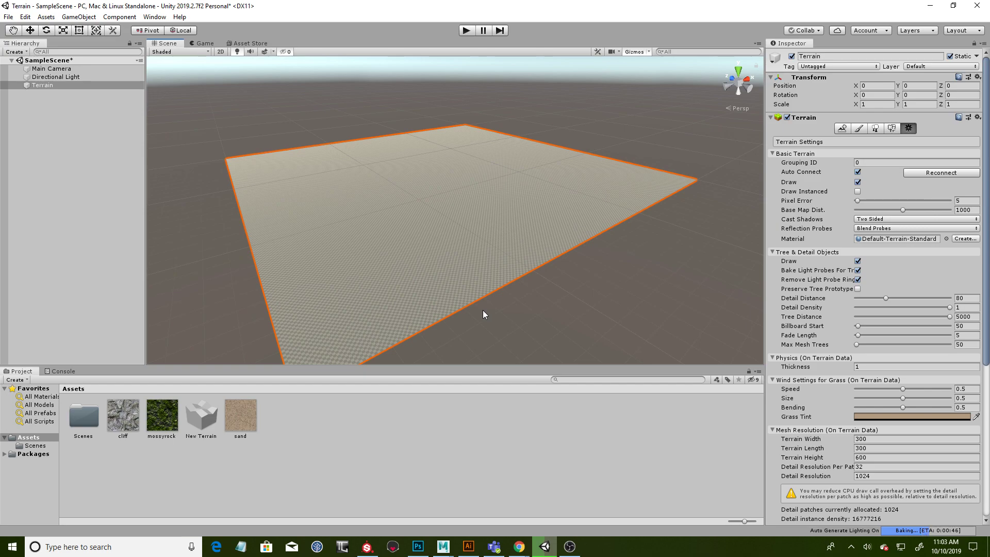
- Open the Lighting settings, move their window over the scene view and turn off Auto Generate
{"action": "left_click", "coordinate": [149, 19]}
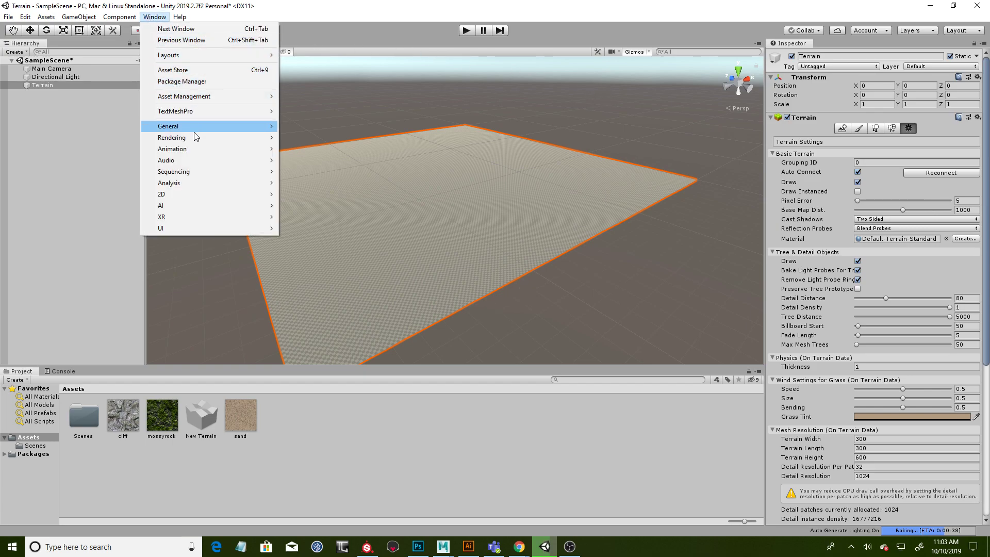
{"action": "mouse_move", "coordinate": [195, 140]}
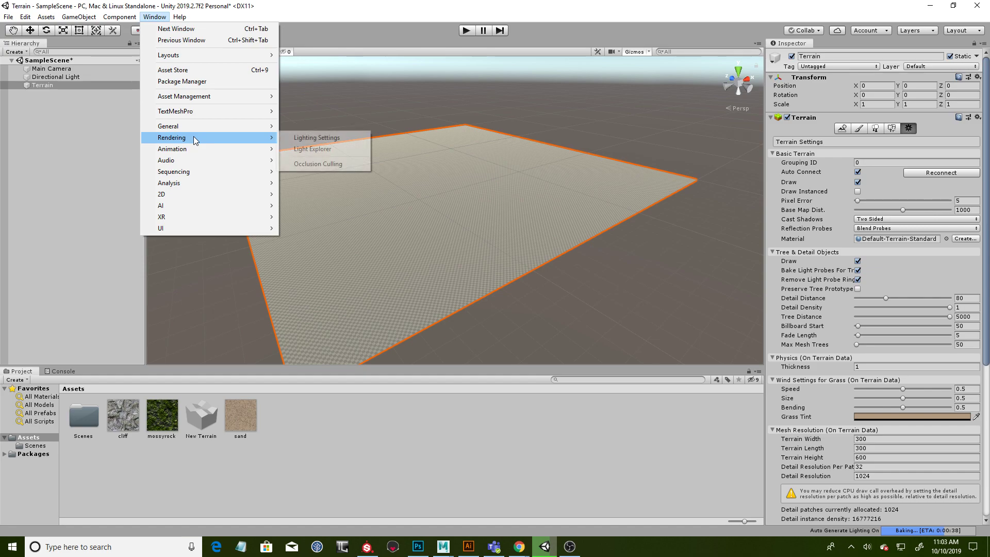
{"action": "left_click", "coordinate": [301, 137]}
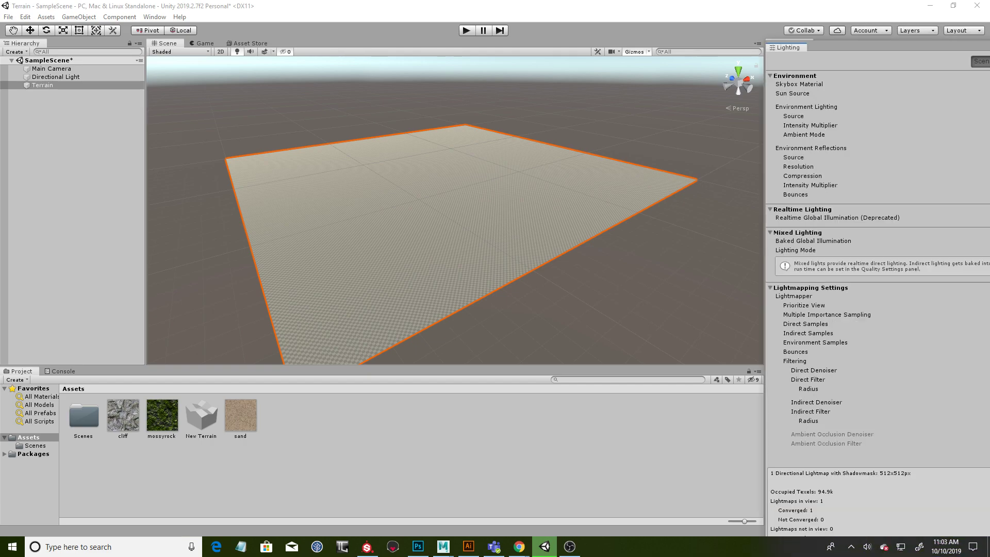
{"action": "left_click_drag", "start_coordinate": [842, 46], "coordinate": [304, 21]}
{"action": "left_click_drag", "start_coordinate": [228, 13], "coordinate": [315, 55]}
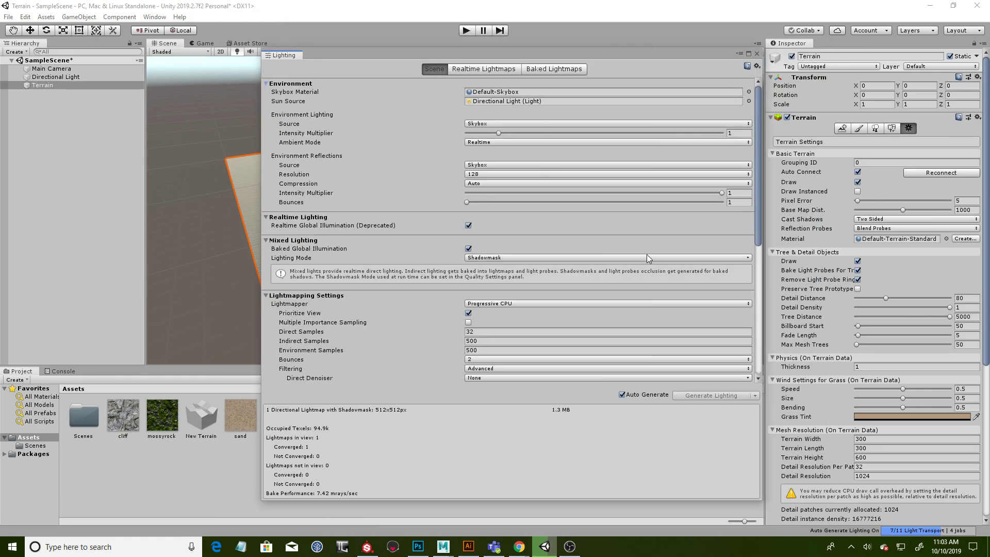
{"action": "scroll", "coordinate": [384, 263], "scroll_direction": "down", "scroll_amount": 3}
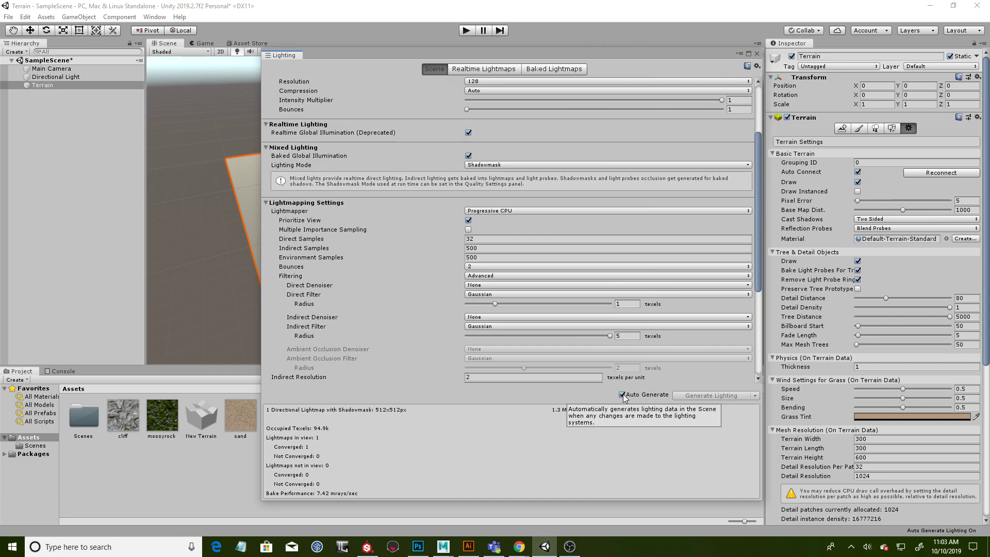
{"action": "left_click", "coordinate": [622, 395]}
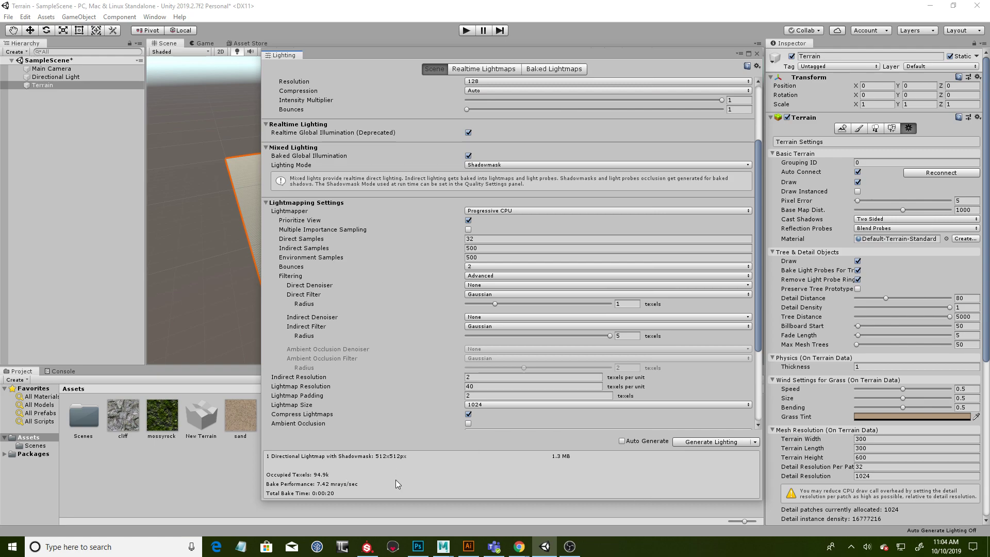
- Clear the scene's baked lighting data and close the Lighting window
{"action": "left_click", "coordinate": [756, 441]}
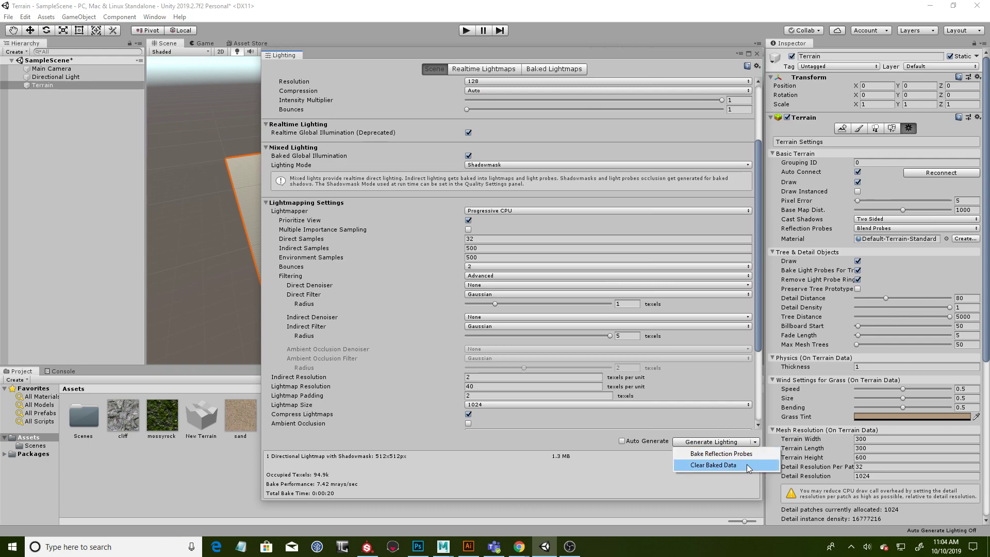
{"action": "left_click", "coordinate": [747, 465]}
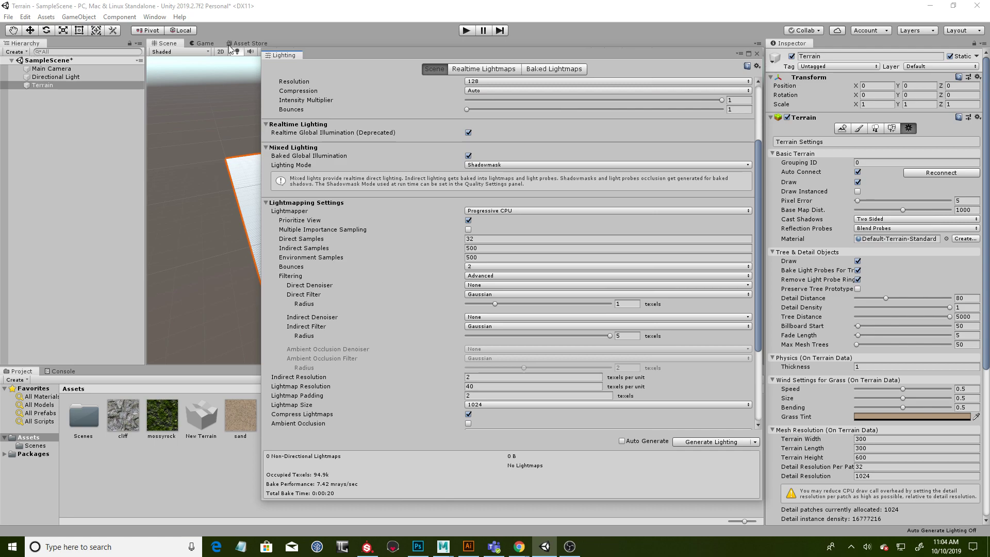
{"action": "left_click", "coordinate": [757, 53]}
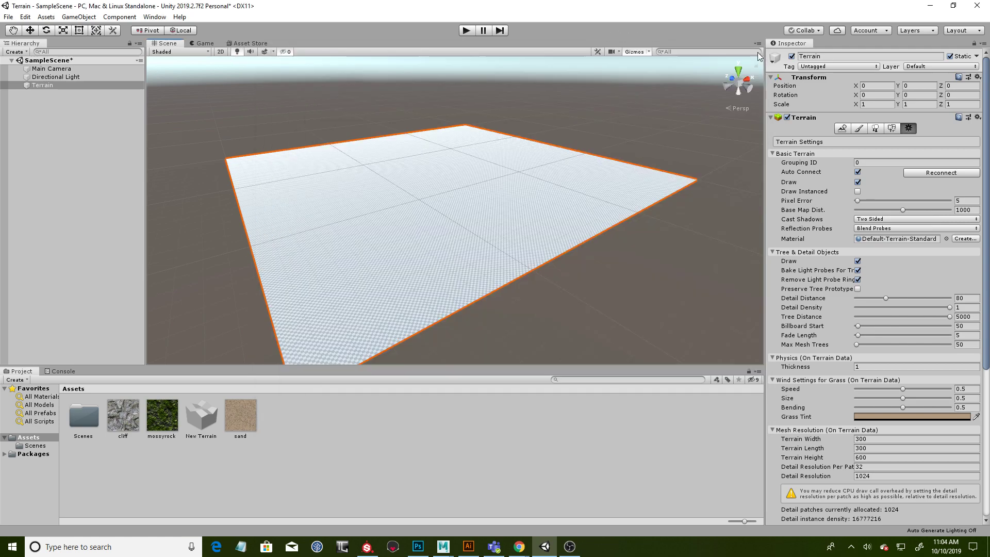
- Inspect the resized terrain's checkered surface and edges up close and from different angles
{"action": "scroll", "coordinate": [415, 203], "scroll_direction": "up", "scroll_amount": 3}
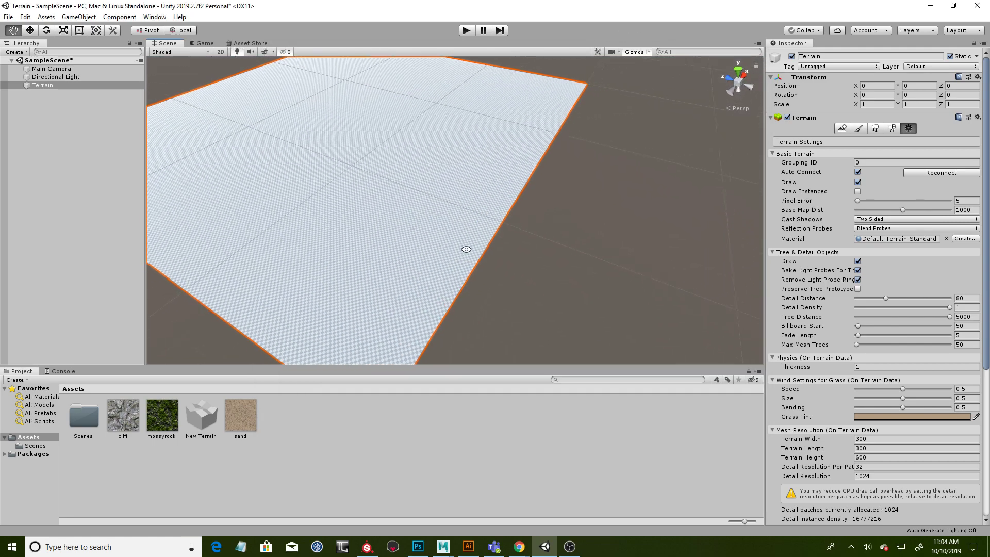
{"action": "right_click_drag", "start_coordinate": [466, 245], "coordinate": [349, 166]}
{"action": "scroll", "coordinate": [458, 251], "scroll_direction": "up", "scroll_amount": 2}
{"action": "right_click_drag", "start_coordinate": [458, 251], "coordinate": [502, 259]}
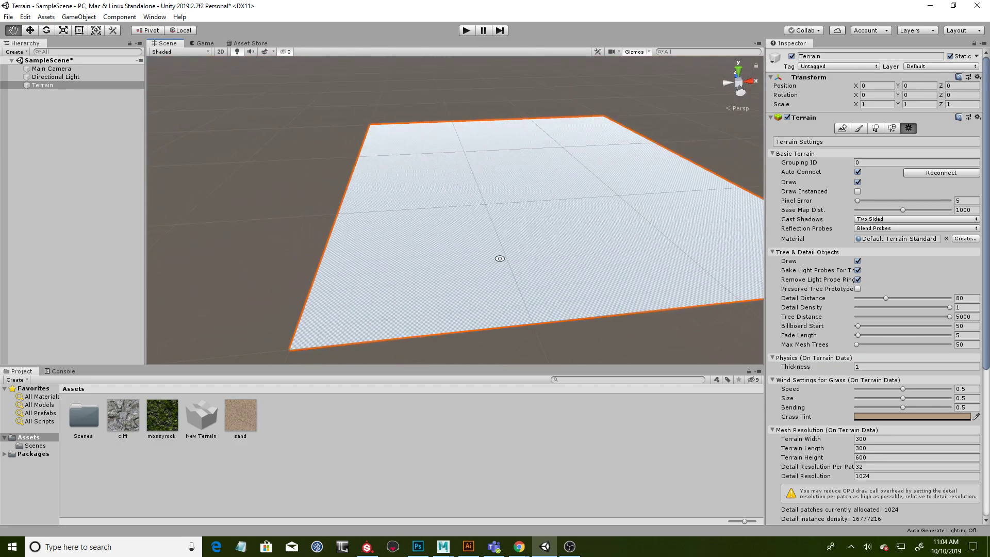
{"action": "right_click_drag", "start_coordinate": [401, 263], "coordinate": [515, 192]}
{"action": "right_click_drag", "start_coordinate": [420, 215], "coordinate": [444, 243]}
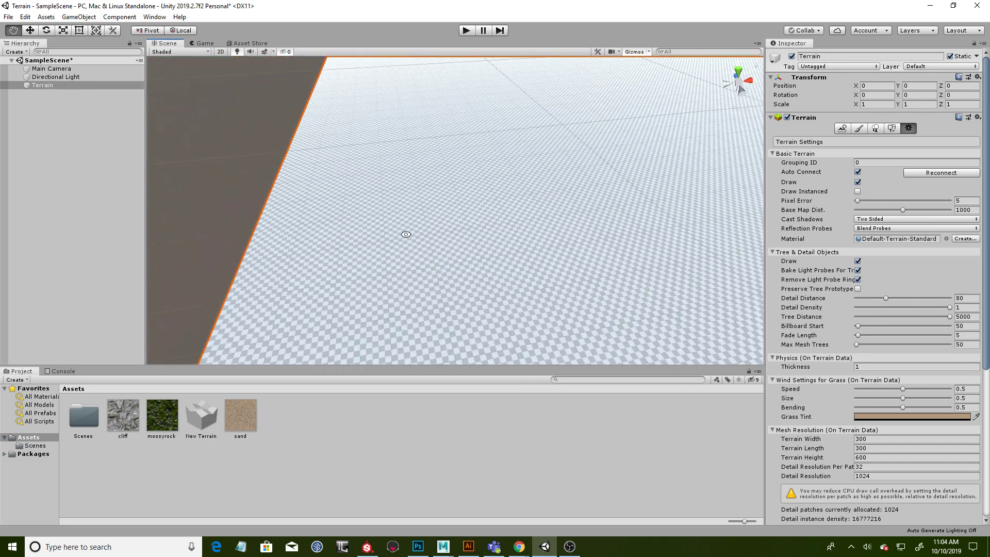
{"action": "scroll", "coordinate": [444, 243], "scroll_direction": "down", "scroll_amount": 5}
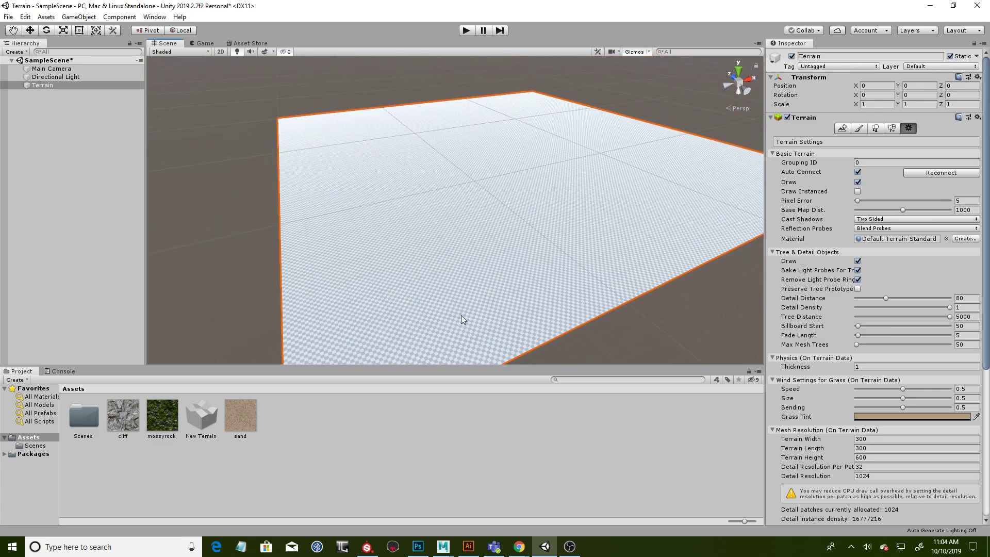
{"action": "left_click_drag", "start_coordinate": [525, 264], "coordinate": [327, 331], "text": "alt"}
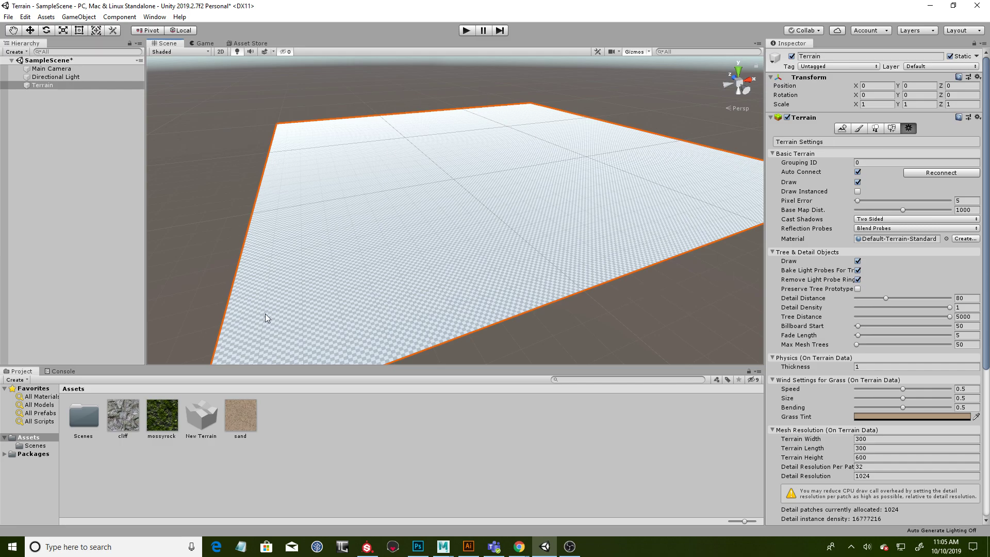
- Switch the terrain from its settings to Paint Terrain with the Raise or Lower Terrain tool
{"action": "scroll", "coordinate": [856, 412], "scroll_direction": "down", "scroll_amount": 3}
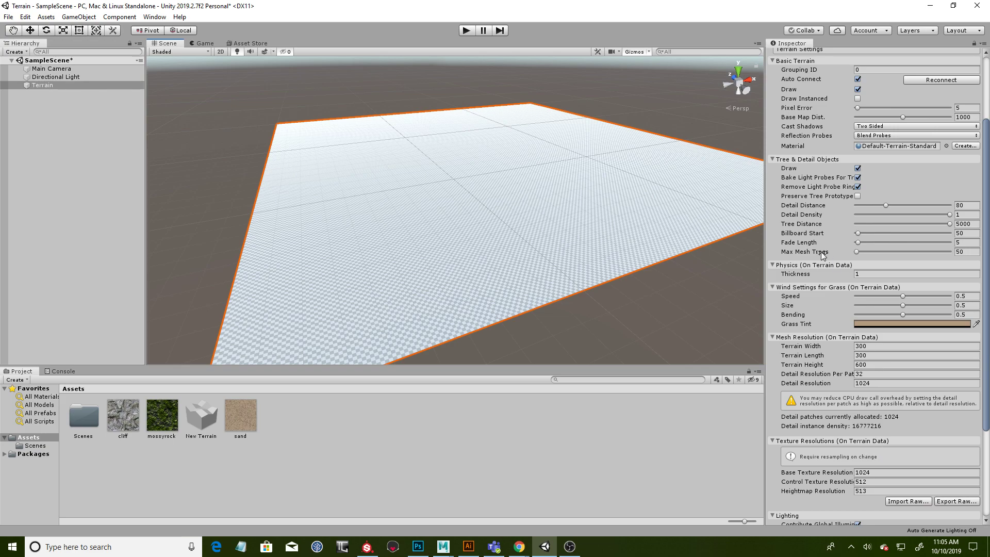
{"action": "scroll", "coordinate": [827, 255], "scroll_direction": "up", "scroll_amount": 3}
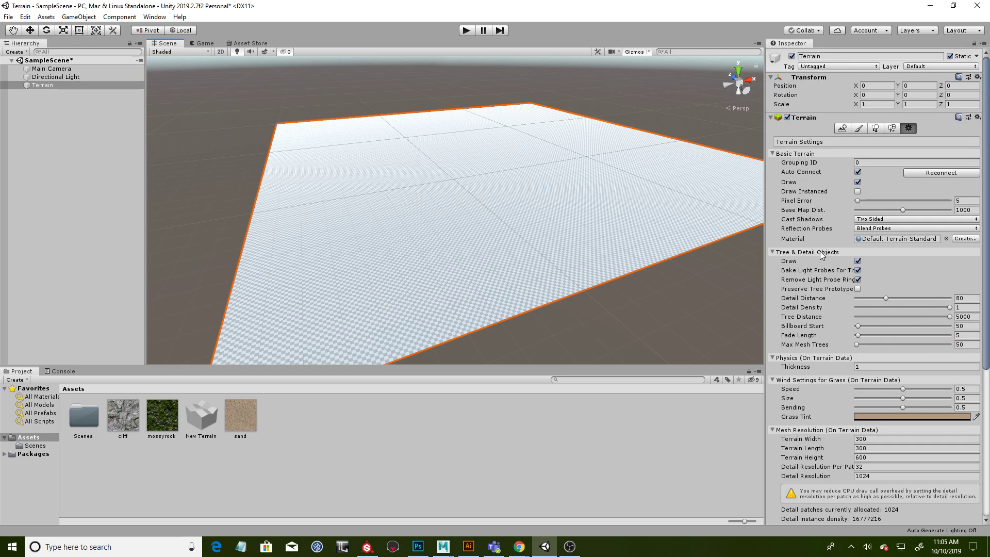
{"action": "left_click", "coordinate": [860, 131]}
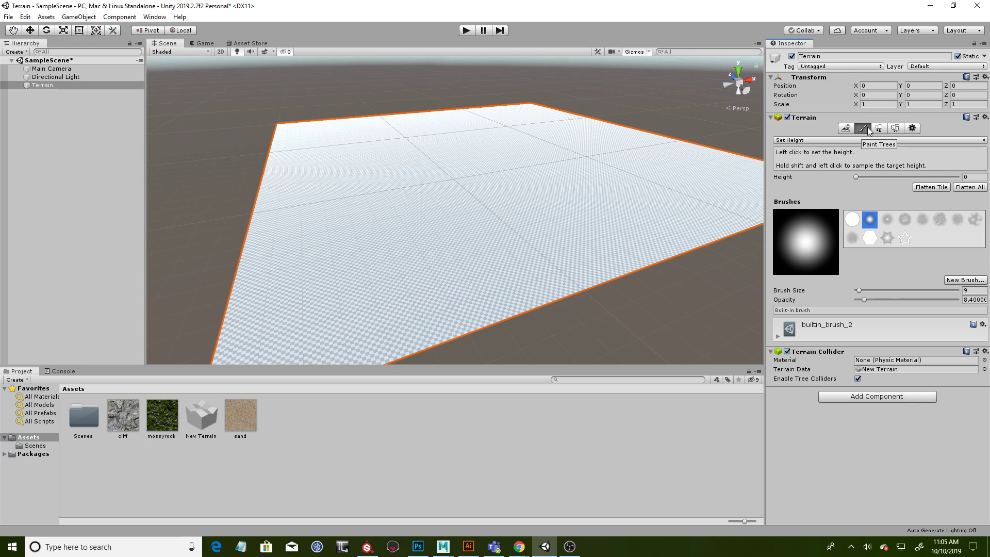
{"action": "left_click", "coordinate": [804, 140]}
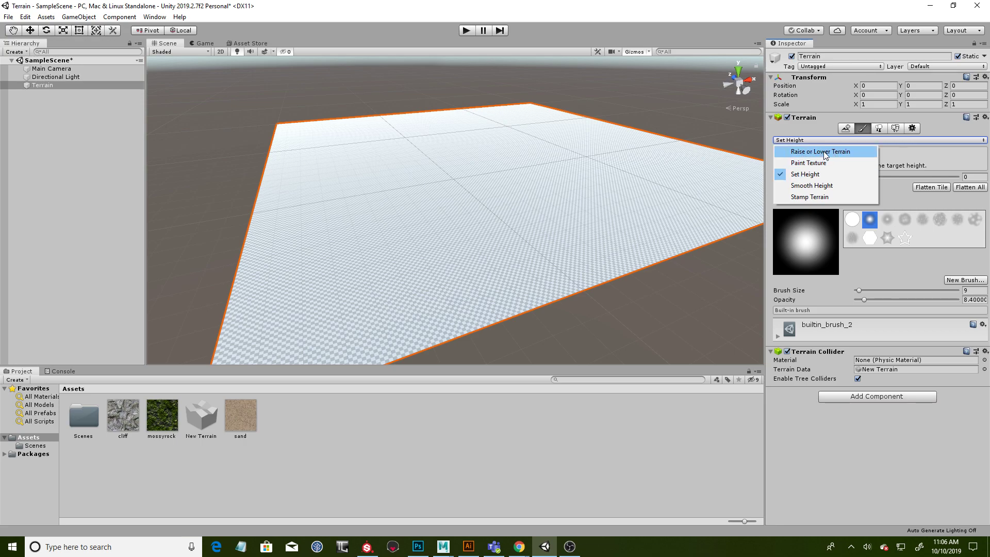
{"action": "left_click", "coordinate": [826, 153]}
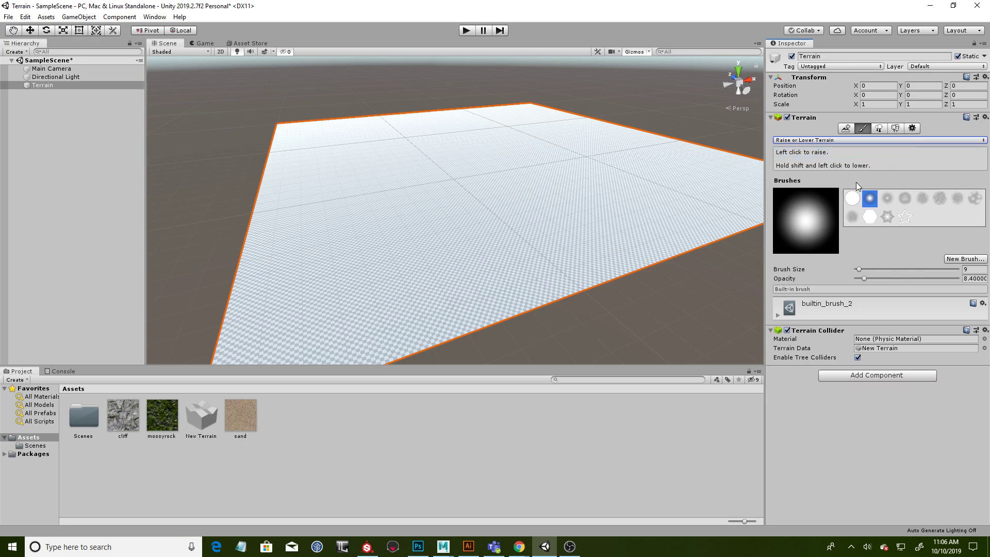
- Try several of the built-in brush shapes and choose the cloudy builtin_brush_4
{"action": "left_click", "coordinate": [852, 198]}
{"action": "left_click", "coordinate": [870, 199]}
{"action": "left_click", "coordinate": [886, 199]}
{"action": "left_click", "coordinate": [872, 200]}
{"action": "left_click", "coordinate": [883, 202]}
{"action": "left_click", "coordinate": [872, 202]}
{"action": "left_click", "coordinate": [906, 200]}
{"action": "left_click", "coordinate": [888, 199]}
{"action": "left_click", "coordinate": [905, 198]}
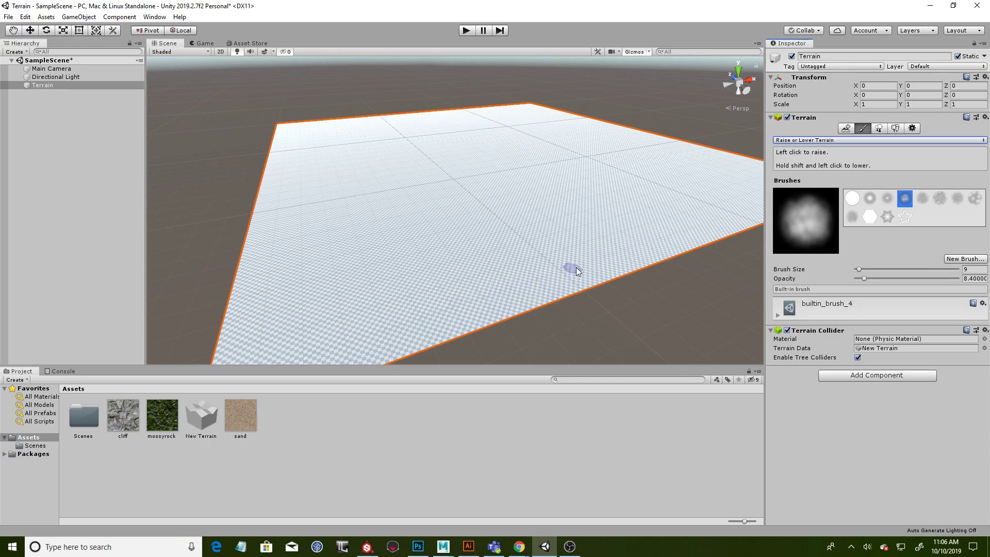
- Set the terrain brush size to 80 and its opacity to 43.3
{"action": "left_click_drag", "start_coordinate": [858, 268], "coordinate": [897, 269]}
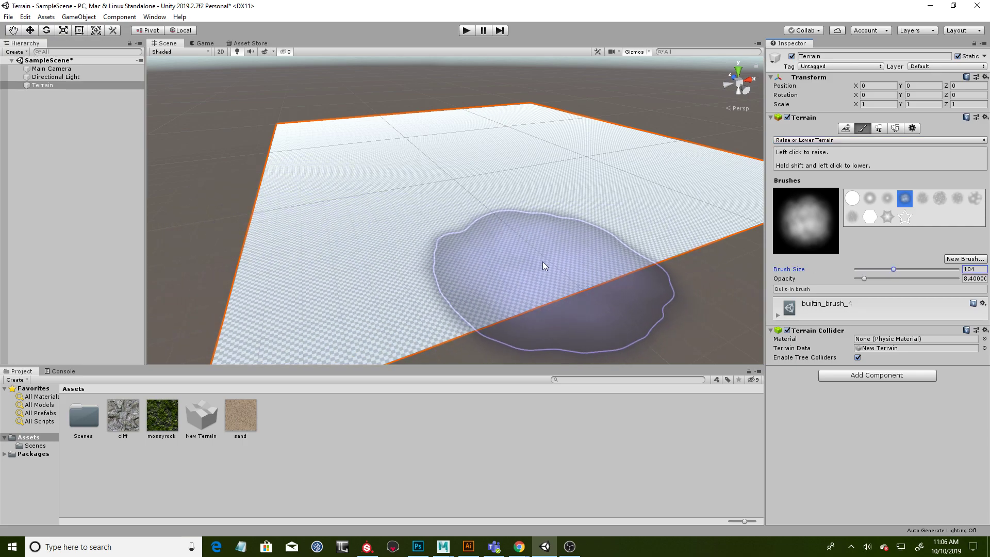
{"action": "left_click_drag", "start_coordinate": [873, 282], "coordinate": [899, 280]}
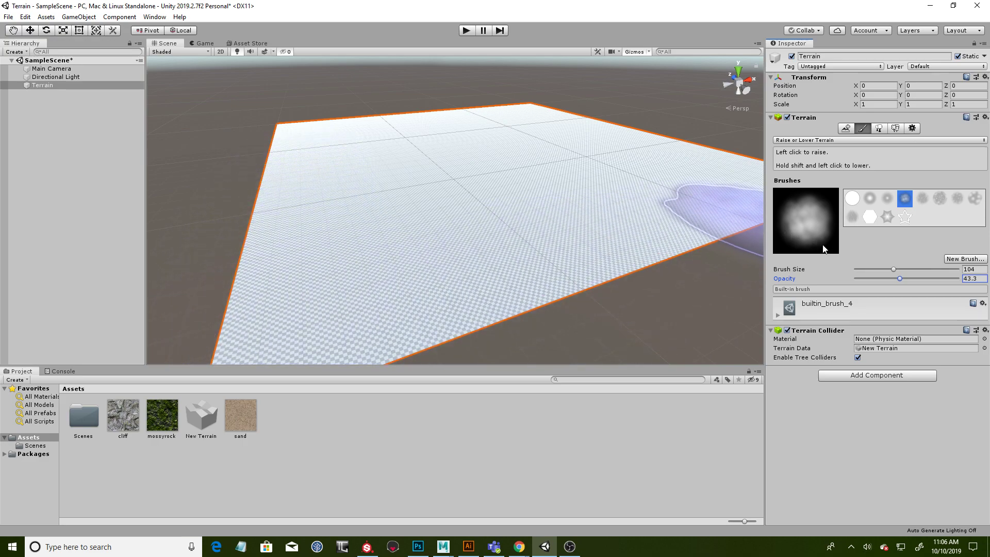
{"action": "left_click_drag", "start_coordinate": [894, 270], "coordinate": [886, 268]}
- Raise a chain of broad rolling hills along the outer edges of the flat terrain
{"action": "mouse_move", "coordinate": [642, 252]}
{"action": "left_mouse_down"}
{"action": "mouse_move", "coordinate": [512, 269]}
{"action": "mouse_move", "coordinate": [627, 214]}
{"action": "left_mouse_up"}
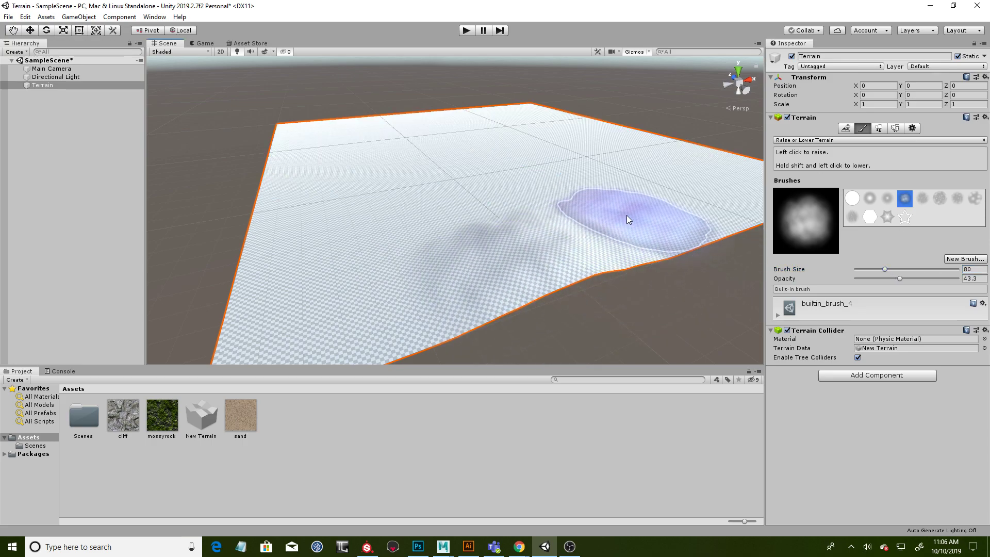
{"action": "mouse_move", "coordinate": [426, 242]}
{"action": "left_mouse_down"}
{"action": "mouse_move", "coordinate": [330, 278]}
{"action": "mouse_move", "coordinate": [342, 210]}
{"action": "left_mouse_up"}
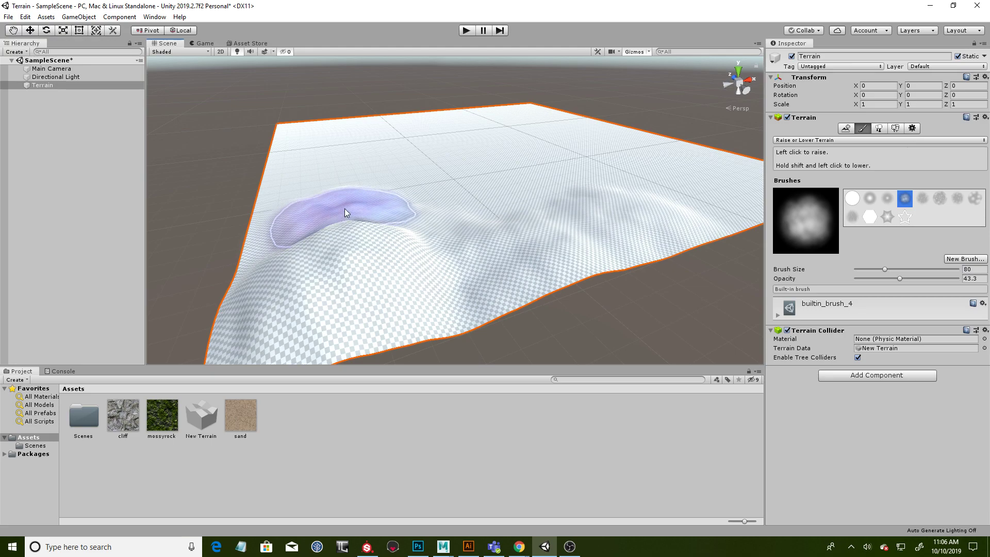
{"action": "mouse_move", "coordinate": [323, 178]}
{"action": "left_mouse_down"}
{"action": "mouse_move", "coordinate": [326, 141]}
{"action": "mouse_move", "coordinate": [376, 194]}
{"action": "mouse_move", "coordinate": [442, 216]}
{"action": "mouse_move", "coordinate": [353, 182]}
{"action": "mouse_move", "coordinate": [343, 151]}
{"action": "mouse_move", "coordinate": [351, 130]}
{"action": "left_mouse_up"}
{"action": "left_click_drag", "start_coordinate": [456, 148], "coordinate": [536, 191], "text": "alt"}
{"action": "middle_click_drag", "start_coordinate": [536, 191], "coordinate": [420, 166], "text": "alt"}
{"action": "mouse_move", "coordinate": [421, 166]}
{"action": "left_mouse_down", "text": "alt"}
{"action": "mouse_move", "coordinate": [590, 203]}
{"action": "mouse_move", "coordinate": [473, 223]}
{"action": "mouse_move", "coordinate": [499, 211]}
{"action": "mouse_move", "coordinate": [600, 203]}
{"action": "mouse_move", "coordinate": [549, 237]}
{"action": "left_mouse_up", "text": "alt"}
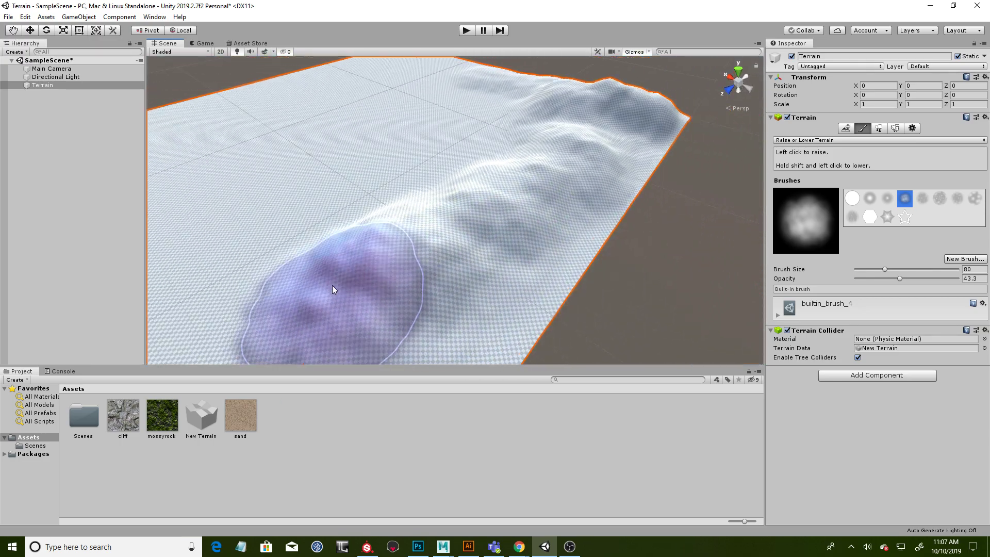
{"action": "mouse_move", "coordinate": [293, 277]}
{"action": "left_mouse_down", "text": "alt"}
{"action": "mouse_move", "coordinate": [287, 214]}
{"action": "mouse_move", "coordinate": [420, 166]}
{"action": "mouse_move", "coordinate": [475, 177]}
{"action": "left_mouse_up", "text": "alt"}
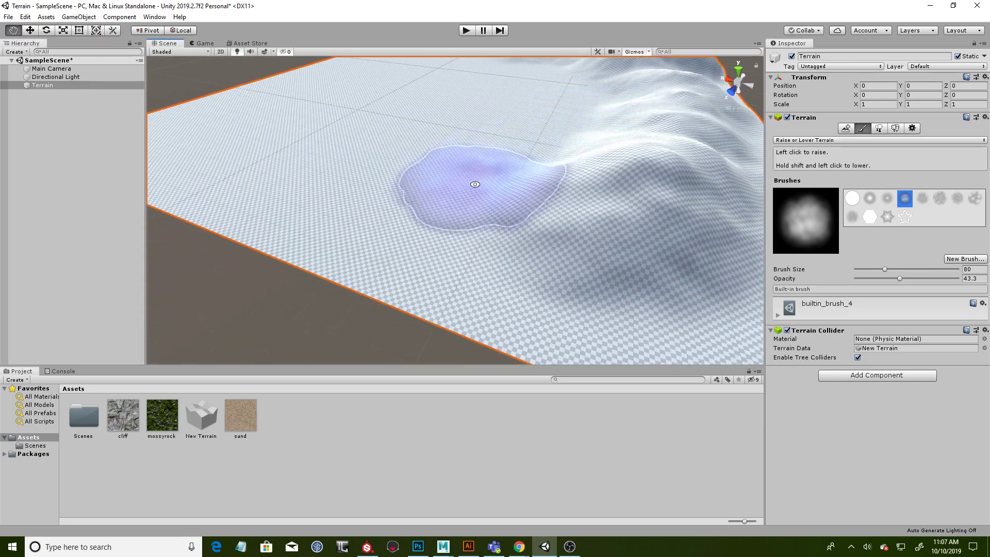
{"action": "mouse_move", "coordinate": [537, 203]}
{"action": "left_mouse_down", "text": "alt"}
{"action": "mouse_move", "coordinate": [492, 181]}
{"action": "mouse_move", "coordinate": [426, 214]}
{"action": "mouse_move", "coordinate": [354, 207]}
{"action": "mouse_move", "coordinate": [365, 232]}
{"action": "mouse_move", "coordinate": [482, 172]}
{"action": "mouse_move", "coordinate": [442, 166]}
{"action": "mouse_move", "coordinate": [475, 172]}
{"action": "mouse_move", "coordinate": [520, 259]}
{"action": "left_mouse_up", "text": "alt"}
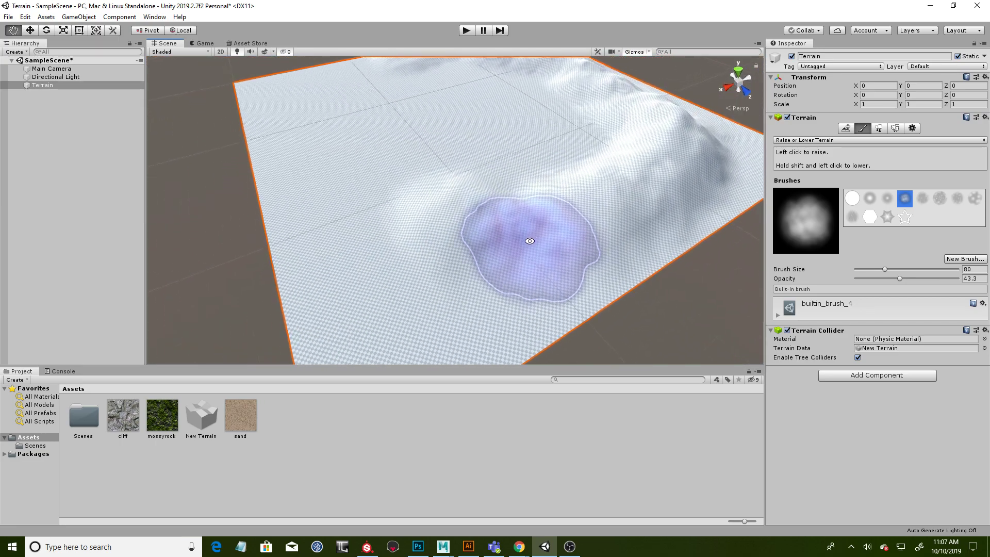
{"action": "mouse_move", "coordinate": [394, 289]}
{"action": "left_mouse_down"}
{"action": "mouse_move", "coordinate": [482, 241]}
{"action": "mouse_move", "coordinate": [528, 234]}
{"action": "left_mouse_up"}
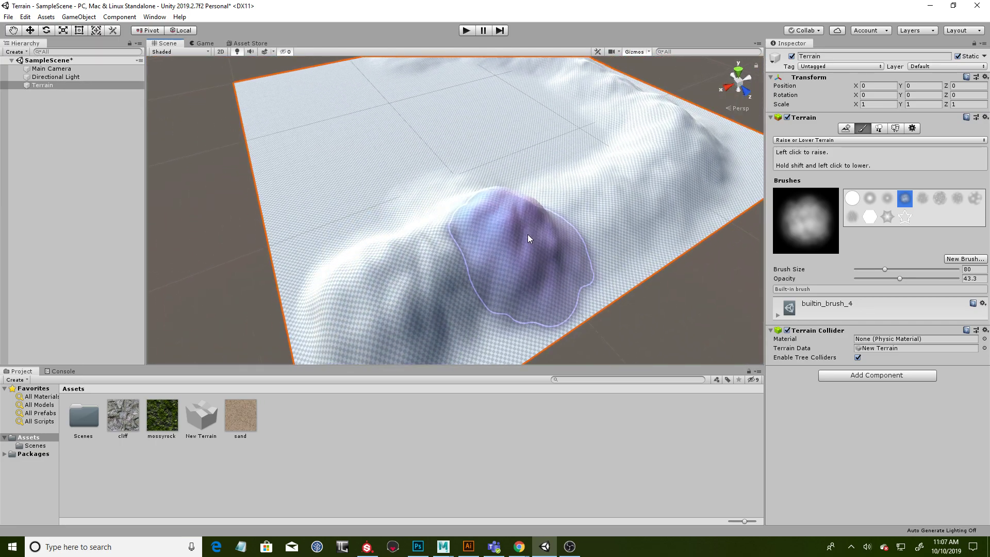
- Raise more broad hills and a taller mountain across the remaining flat parts of the terrain
{"action": "left_click_drag", "start_coordinate": [425, 184], "coordinate": [497, 178], "text": "alt"}
{"action": "mouse_move", "coordinate": [361, 198]}
{"action": "left_mouse_down"}
{"action": "mouse_move", "coordinate": [331, 199]}
{"action": "mouse_move", "coordinate": [250, 141]}
{"action": "mouse_move", "coordinate": [330, 154]}
{"action": "left_mouse_up"}
{"action": "left_click_drag", "start_coordinate": [428, 201], "coordinate": [428, 221], "text": "alt"}
{"action": "left_click_drag", "start_coordinate": [356, 196], "coordinate": [429, 218]}
{"action": "mouse_move", "coordinate": [549, 235]}
{"action": "left_mouse_down", "text": "alt"}
{"action": "mouse_move", "coordinate": [478, 190]}
{"action": "mouse_move", "coordinate": [402, 161]}
{"action": "mouse_move", "coordinate": [541, 255]}
{"action": "mouse_move", "coordinate": [460, 257]}
{"action": "mouse_move", "coordinate": [510, 281]}
{"action": "mouse_move", "coordinate": [608, 243]}
{"action": "mouse_move", "coordinate": [458, 284]}
{"action": "mouse_move", "coordinate": [484, 292]}
{"action": "mouse_move", "coordinate": [376, 274]}
{"action": "left_mouse_up", "text": "alt"}
{"action": "mouse_move", "coordinate": [526, 220]}
{"action": "left_mouse_down", "text": "alt"}
{"action": "mouse_move", "coordinate": [554, 223]}
{"action": "mouse_move", "coordinate": [398, 227]}
{"action": "mouse_move", "coordinate": [454, 214]}
{"action": "mouse_move", "coordinate": [426, 165]}
{"action": "mouse_move", "coordinate": [545, 200]}
{"action": "mouse_move", "coordinate": [491, 205]}
{"action": "left_mouse_up", "text": "alt"}
{"action": "mouse_move", "coordinate": [515, 254]}
{"action": "left_mouse_down", "text": "alt"}
{"action": "mouse_move", "coordinate": [580, 186]}
{"action": "mouse_move", "coordinate": [696, 160]}
{"action": "left_mouse_up", "text": "alt"}
- Reduce the brush size to 55 and raise narrower peaks and ridges between the broad hills
{"action": "left_click_drag", "start_coordinate": [875, 271], "coordinate": [881, 269]}
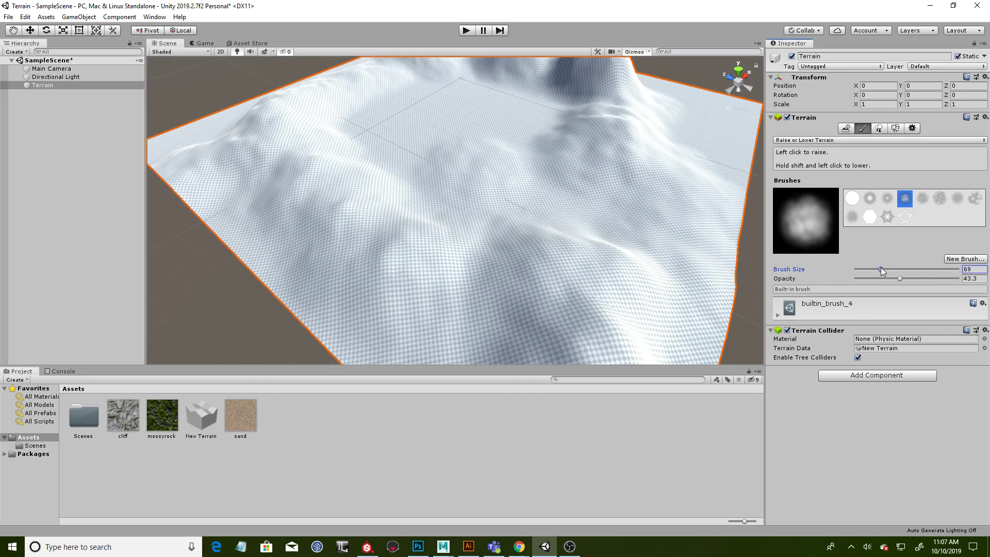
{"action": "mouse_move", "coordinate": [494, 132]}
{"action": "left_mouse_down"}
{"action": "mouse_move", "coordinate": [550, 132]}
{"action": "mouse_move", "coordinate": [475, 119]}
{"action": "mouse_move", "coordinate": [513, 120]}
{"action": "mouse_move", "coordinate": [582, 150]}
{"action": "left_mouse_up"}
{"action": "mouse_move", "coordinate": [354, 195]}
{"action": "left_mouse_down", "text": "alt"}
{"action": "mouse_move", "coordinate": [454, 239]}
{"action": "mouse_move", "coordinate": [356, 239]}
{"action": "left_mouse_up", "text": "alt"}
{"action": "mouse_move", "coordinate": [360, 187]}
{"action": "left_mouse_down"}
{"action": "mouse_move", "coordinate": [301, 238]}
{"action": "mouse_move", "coordinate": [270, 172]}
{"action": "mouse_move", "coordinate": [307, 149]}
{"action": "mouse_move", "coordinate": [365, 144]}
{"action": "mouse_move", "coordinate": [630, 172]}
{"action": "mouse_move", "coordinate": [534, 139]}
{"action": "left_mouse_up"}
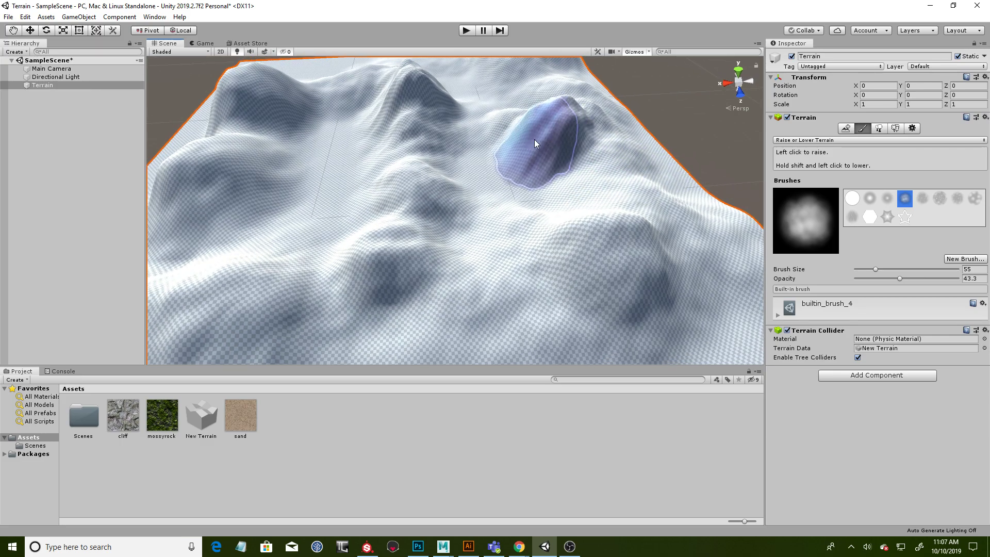
{"action": "mouse_move", "coordinate": [536, 198]}
{"action": "left_mouse_down", "text": "alt"}
{"action": "mouse_move", "coordinate": [404, 192]}
{"action": "mouse_move", "coordinate": [413, 244]}
{"action": "mouse_move", "coordinate": [498, 261]}
{"action": "left_mouse_up", "text": "alt"}
{"action": "mouse_move", "coordinate": [599, 228]}
{"action": "left_mouse_down"}
{"action": "mouse_move", "coordinate": [613, 193]}
{"action": "mouse_move", "coordinate": [567, 235]}
{"action": "mouse_move", "coordinate": [641, 210]}
{"action": "mouse_move", "coordinate": [497, 265]}
{"action": "left_mouse_up"}
{"action": "mouse_move", "coordinate": [537, 305]}
{"action": "left_mouse_down", "text": "alt"}
{"action": "mouse_move", "coordinate": [564, 249]}
{"action": "mouse_move", "coordinate": [497, 304]}
{"action": "mouse_move", "coordinate": [636, 296]}
{"action": "left_mouse_up", "text": "alt"}
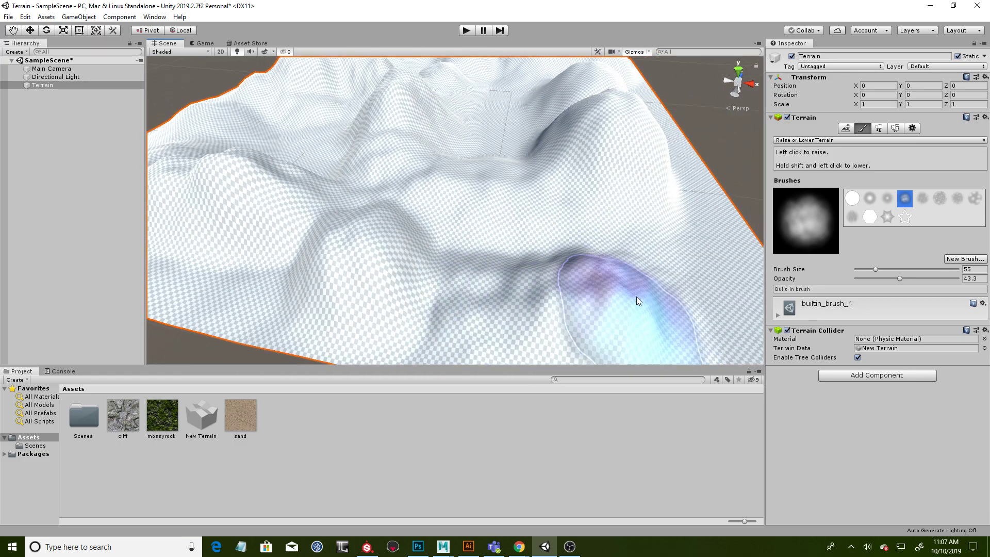
- Build up further mounds and connecting ridges on several sides of the terrain with the same brush
{"action": "scroll", "coordinate": [630, 246], "scroll_direction": "up", "scroll_amount": 3}
{"action": "middle_click_drag", "start_coordinate": [631, 246], "coordinate": [559, 261]}
{"action": "mouse_move", "coordinate": [559, 261]}
{"action": "left_mouse_down"}
{"action": "mouse_move", "coordinate": [511, 276]}
{"action": "mouse_move", "coordinate": [504, 225]}
{"action": "left_mouse_up"}
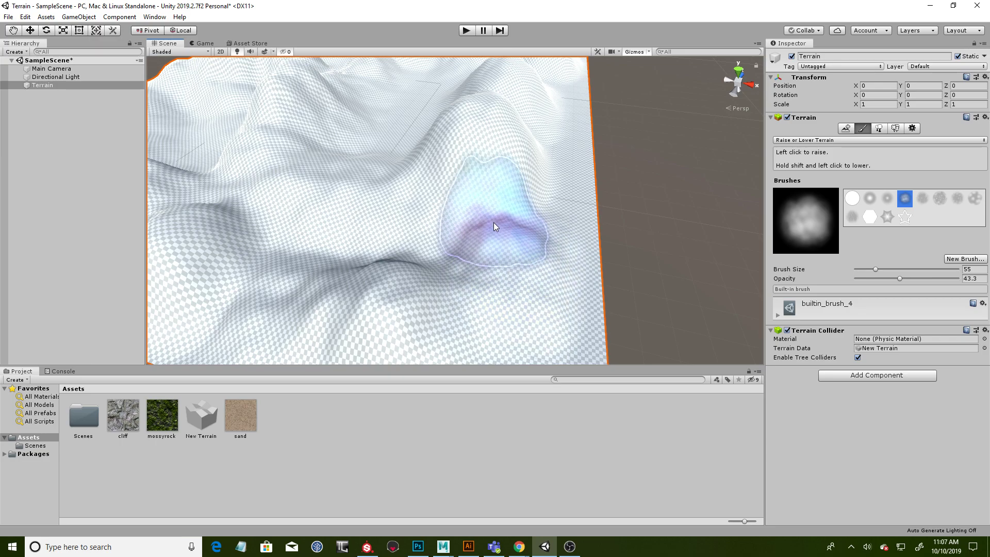
{"action": "middle_click_drag", "start_coordinate": [503, 225], "coordinate": [433, 280]}
{"action": "left_click_drag", "start_coordinate": [433, 279], "coordinate": [585, 287], "text": "alt"}
{"action": "scroll", "coordinate": [454, 254], "scroll_direction": "down", "scroll_amount": 5}
{"action": "mouse_move", "coordinate": [453, 254]}
{"action": "left_mouse_down", "text": "alt"}
{"action": "mouse_move", "coordinate": [438, 294]}
{"action": "mouse_move", "coordinate": [468, 309]}
{"action": "mouse_move", "coordinate": [415, 310]}
{"action": "mouse_move", "coordinate": [359, 270]}
{"action": "mouse_move", "coordinate": [539, 276]}
{"action": "left_mouse_up", "text": "alt"}
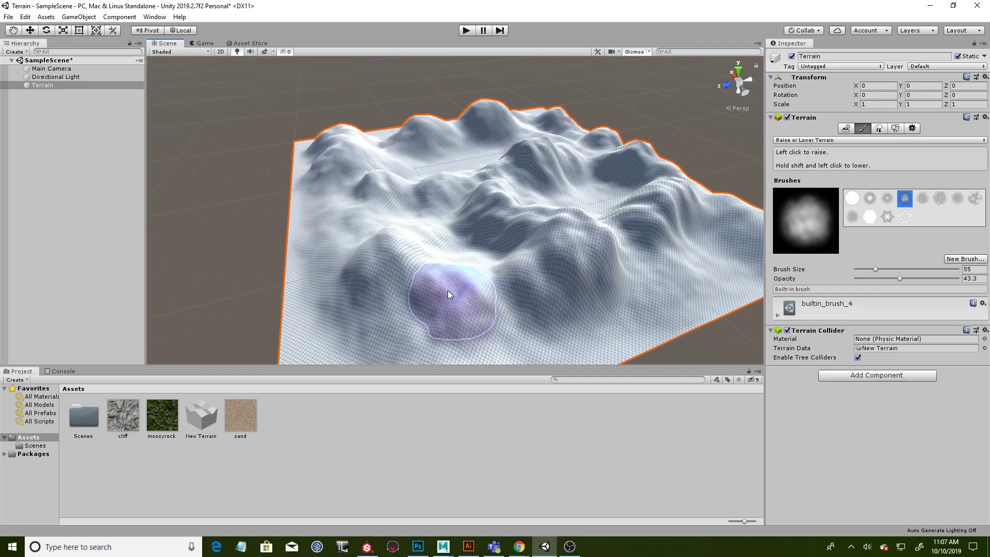
{"action": "left_click_drag", "start_coordinate": [408, 232], "coordinate": [657, 299], "text": "alt"}
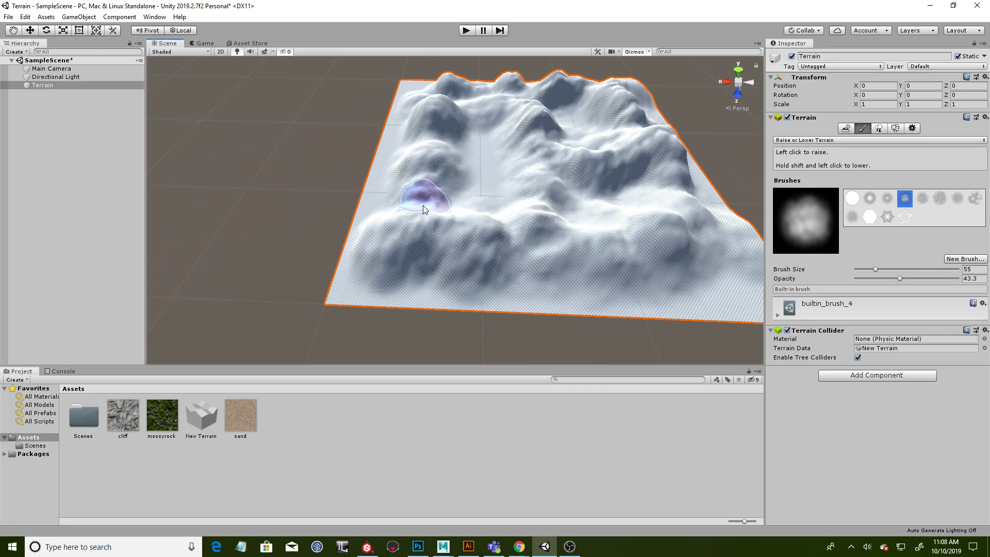
{"action": "left_click_drag", "start_coordinate": [462, 208], "coordinate": [571, 223], "text": "alt"}
{"action": "left_click_drag", "start_coordinate": [500, 227], "coordinate": [527, 218], "text": "alt"}
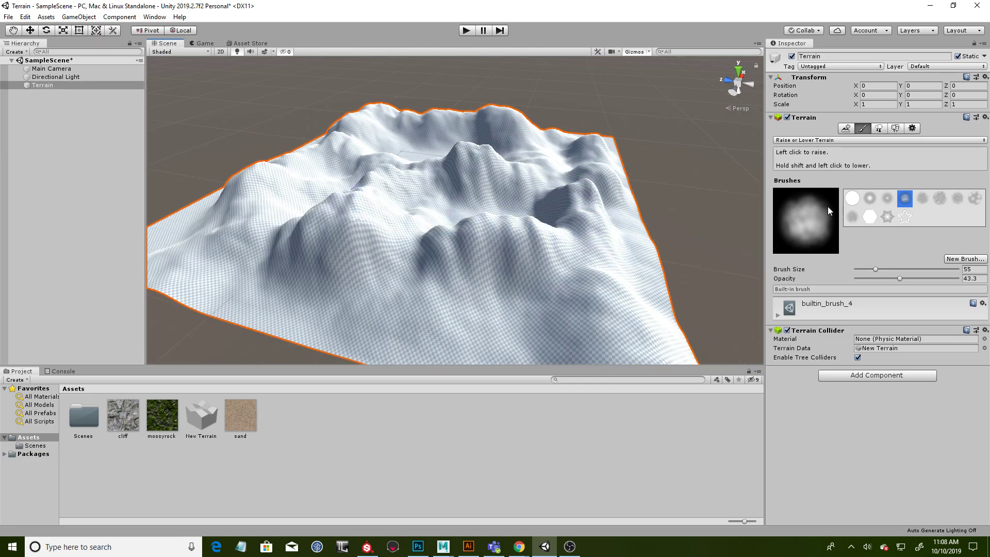
- Choose builtin_brush_5 and add rough, rocky detail and sharper peaks to the mountains and the valleys between them
{"action": "left_click", "coordinate": [924, 199]}
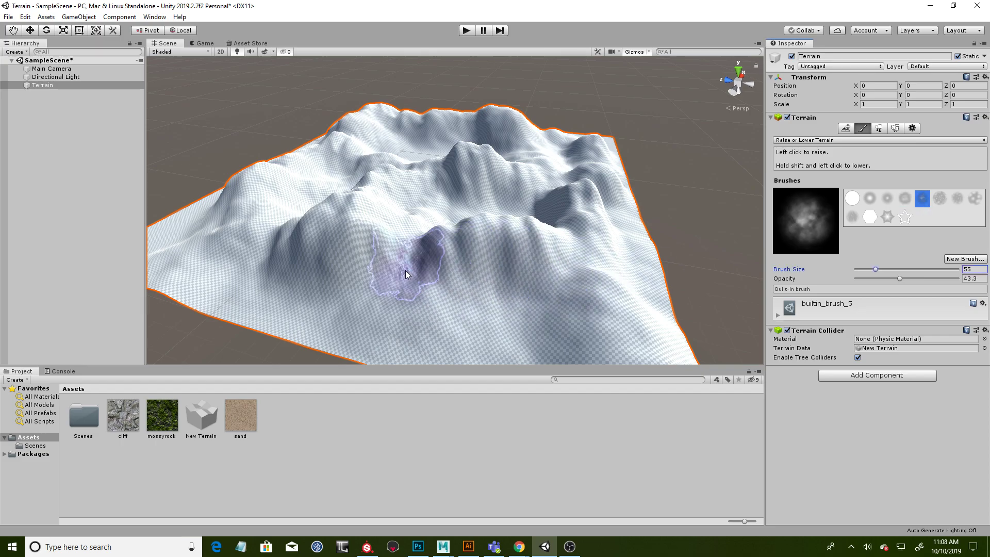
{"action": "left_click_drag", "start_coordinate": [271, 202], "coordinate": [277, 178]}
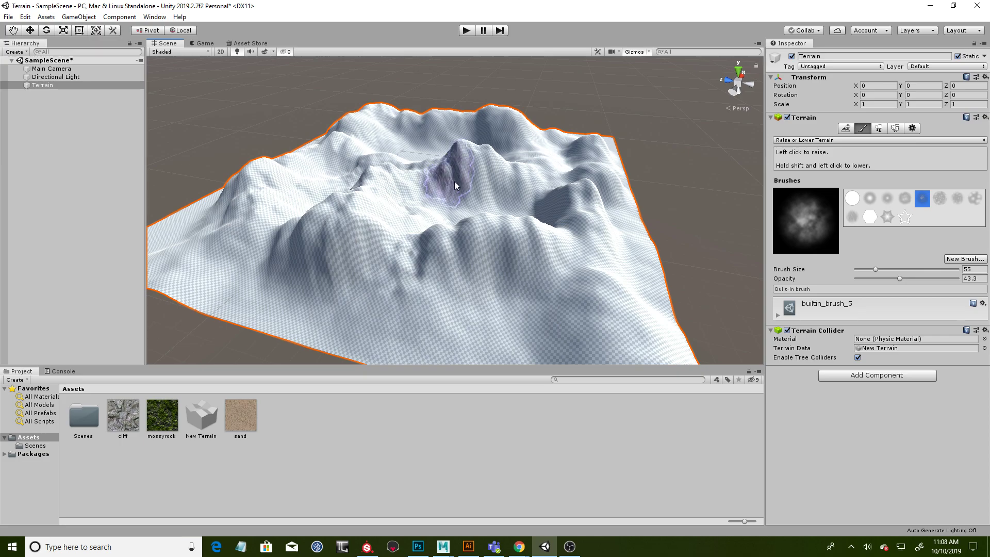
{"action": "mouse_move", "coordinate": [423, 203]}
{"action": "left_mouse_down"}
{"action": "mouse_move", "coordinate": [464, 184]}
{"action": "mouse_move", "coordinate": [464, 226]}
{"action": "left_mouse_up"}
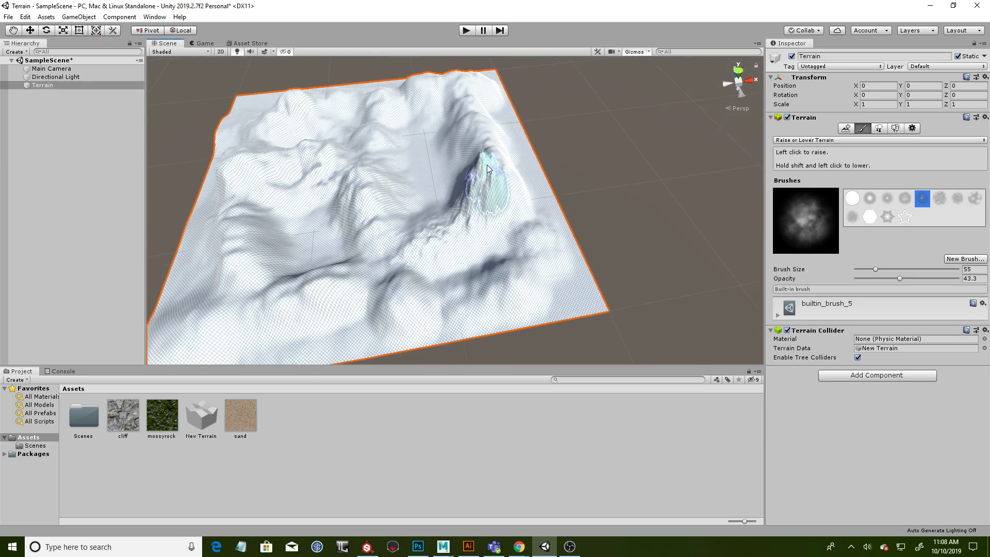
{"action": "mouse_move", "coordinate": [448, 151]}
{"action": "left_mouse_down"}
{"action": "mouse_move", "coordinate": [416, 186]}
{"action": "mouse_move", "coordinate": [448, 178]}
{"action": "mouse_move", "coordinate": [390, 171]}
{"action": "left_mouse_up"}
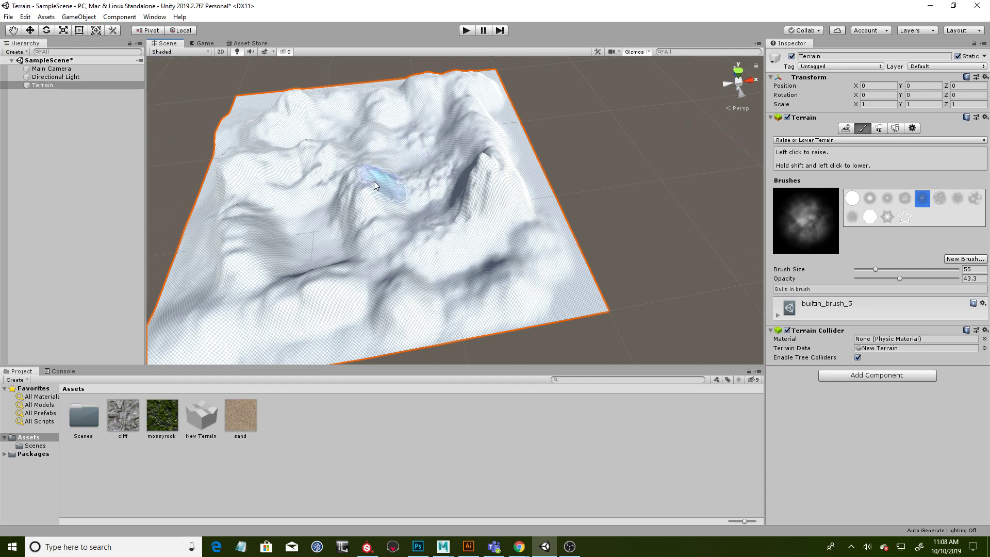
{"action": "mouse_move", "coordinate": [321, 244]}
{"action": "left_mouse_down", "text": "alt"}
{"action": "mouse_move", "coordinate": [453, 166]}
{"action": "mouse_move", "coordinate": [343, 299]}
{"action": "left_mouse_up", "text": "alt"}
{"action": "mouse_move", "coordinate": [404, 311]}
{"action": "left_mouse_down"}
{"action": "mouse_move", "coordinate": [488, 301]}
{"action": "mouse_move", "coordinate": [322, 246]}
{"action": "mouse_move", "coordinate": [320, 215]}
{"action": "mouse_move", "coordinate": [251, 248]}
{"action": "mouse_move", "coordinate": [367, 218]}
{"action": "mouse_move", "coordinate": [502, 243]}
{"action": "left_mouse_up"}
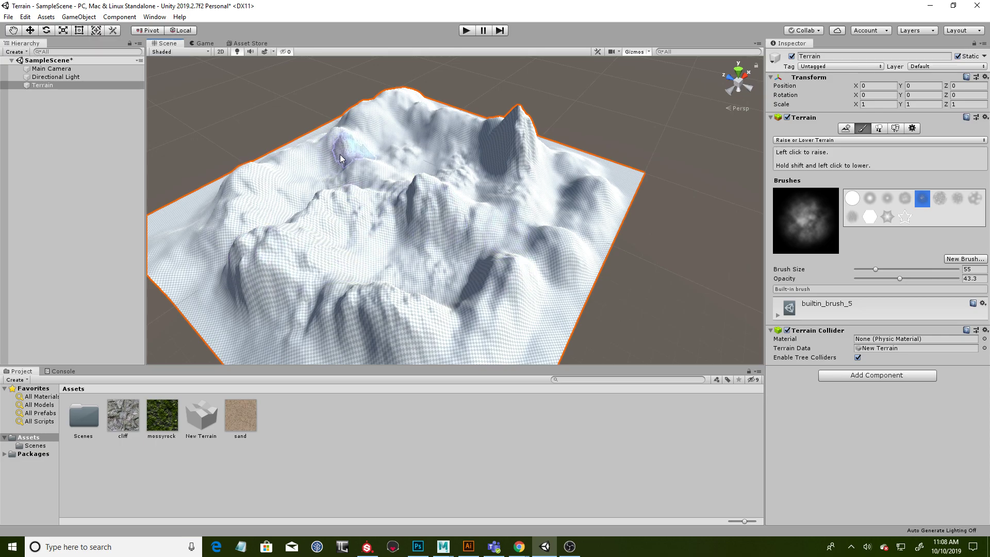
{"action": "left_click_drag", "start_coordinate": [626, 224], "coordinate": [503, 184], "text": "alt"}
{"action": "mouse_move", "coordinate": [504, 184]}
{"action": "right_mouse_down", "text": "alt"}
{"action": "mouse_move", "coordinate": [571, 193]}
{"action": "mouse_move", "coordinate": [454, 209]}
{"action": "right_mouse_up", "text": "alt"}
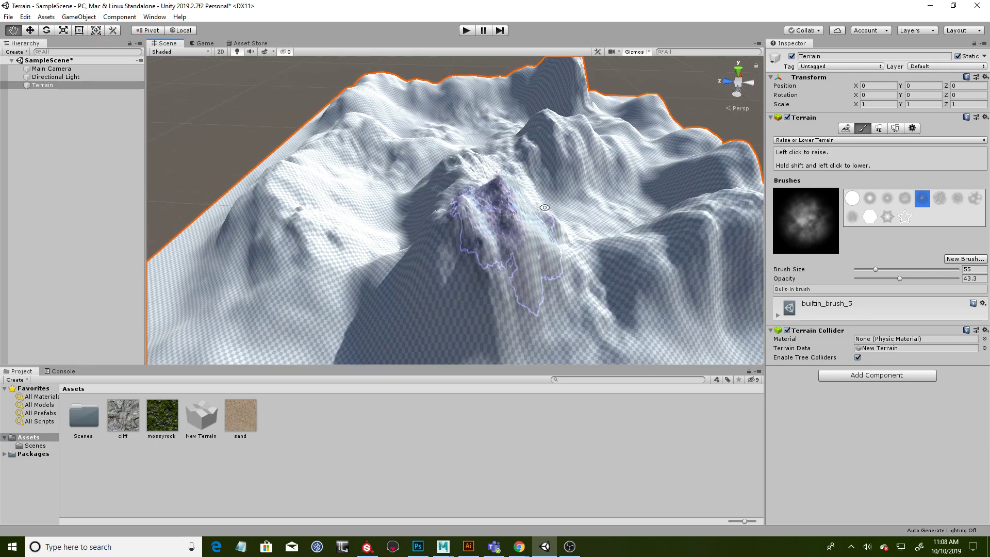
- Choose the soft round builtin_brush_2 and raise smoother forms on the mountain ridges
{"action": "left_click", "coordinate": [870, 199]}
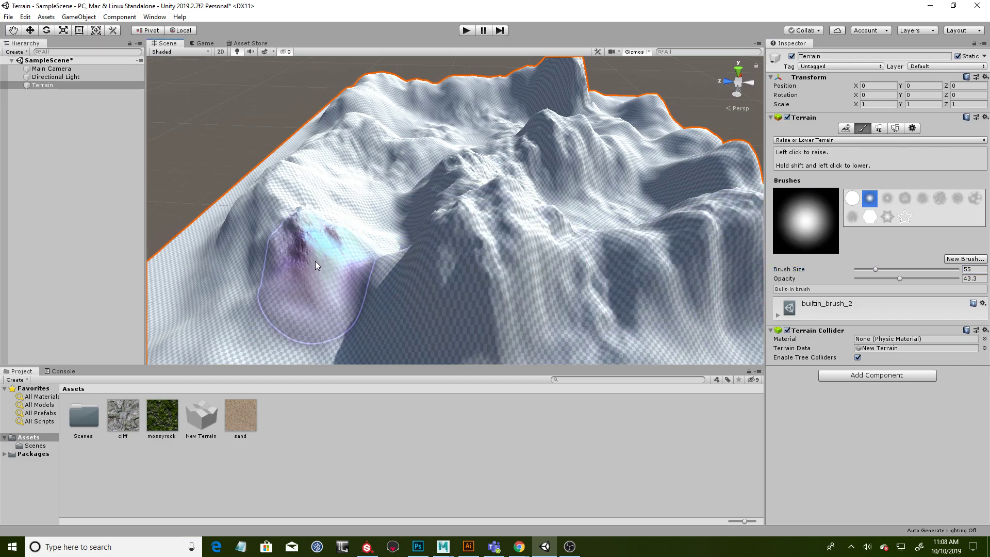
{"action": "left_click_drag", "start_coordinate": [442, 221], "coordinate": [332, 232], "text": "alt"}
{"action": "left_click_drag", "start_coordinate": [471, 228], "coordinate": [521, 155], "text": "alt"}
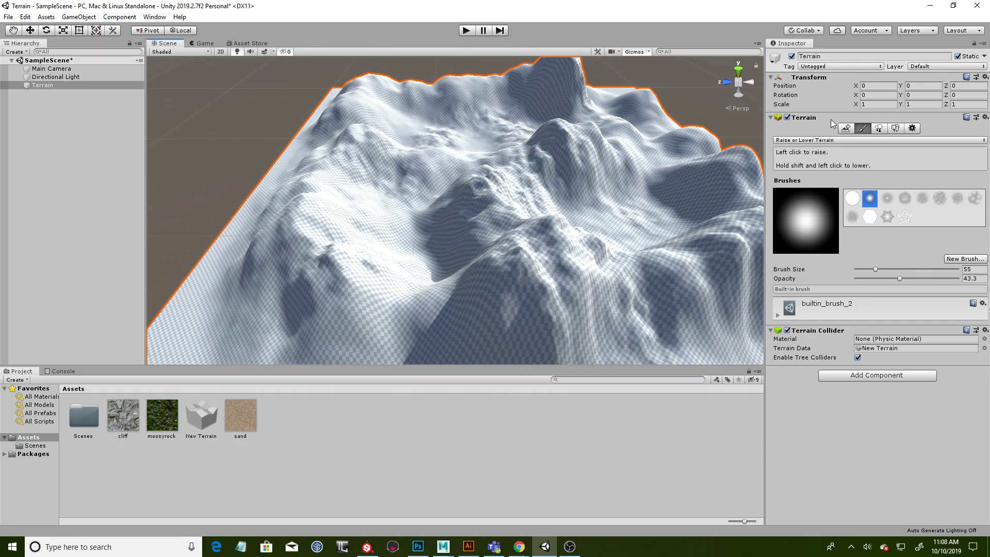
- Switch to the Set Height tool and reduce its brush size to 21
{"action": "left_click", "coordinate": [814, 140]}
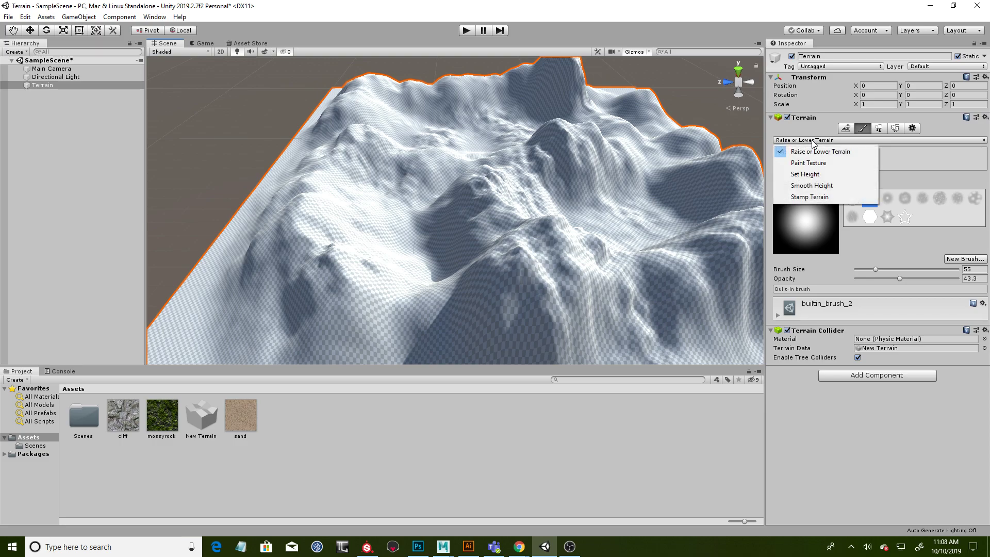
{"action": "left_click", "coordinate": [812, 175]}
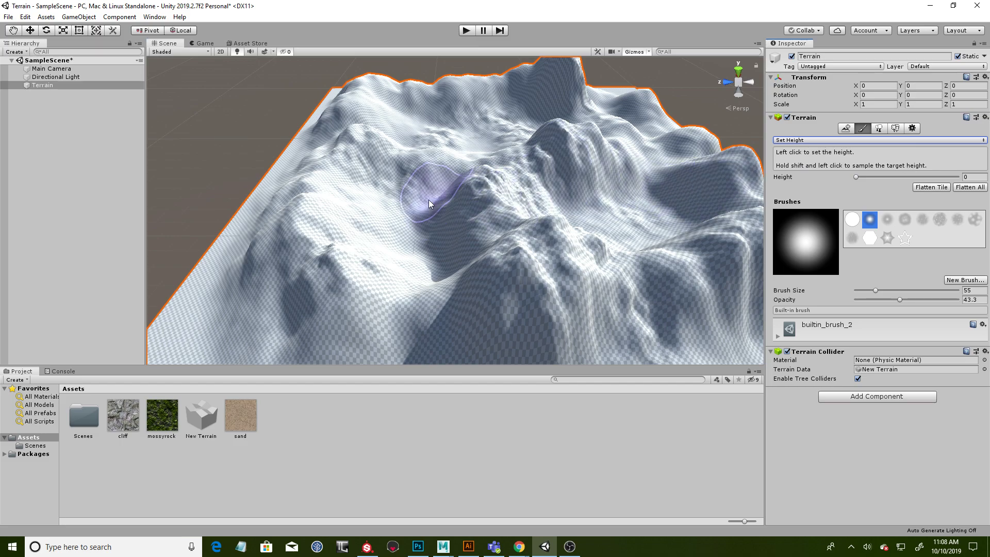
{"action": "left_click_drag", "start_coordinate": [875, 290], "coordinate": [865, 293]}
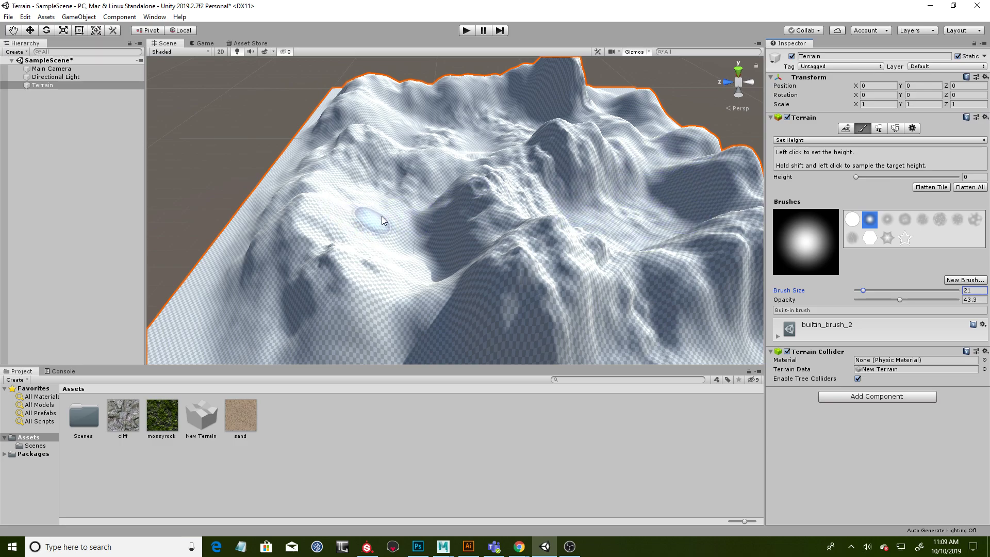
{"action": "mouse_move", "coordinate": [507, 195]}
{"action": "left_mouse_down", "text": "alt"}
{"action": "mouse_move", "coordinate": [498, 191]}
{"action": "mouse_move", "coordinate": [505, 198]}
{"action": "mouse_move", "coordinate": [477, 230]}
{"action": "mouse_move", "coordinate": [385, 195]}
{"action": "mouse_move", "coordinate": [496, 209]}
{"action": "mouse_move", "coordinate": [431, 248]}
{"action": "left_mouse_up", "text": "alt"}
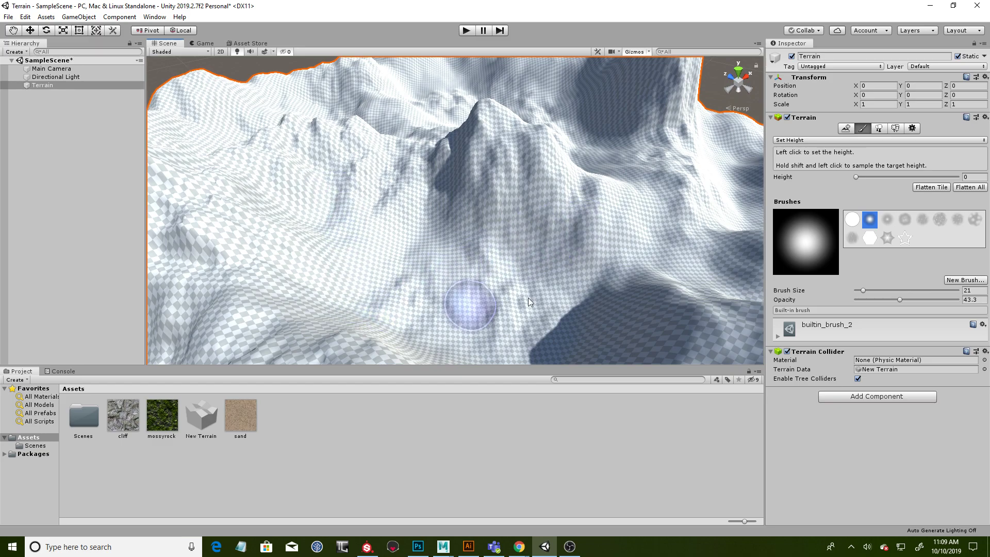
{"action": "mouse_move", "coordinate": [571, 261]}
{"action": "left_mouse_down", "text": "alt"}
{"action": "mouse_move", "coordinate": [645, 270]}
{"action": "mouse_move", "coordinate": [679, 294]}
{"action": "mouse_move", "coordinate": [480, 243]}
{"action": "left_mouse_up", "text": "alt"}
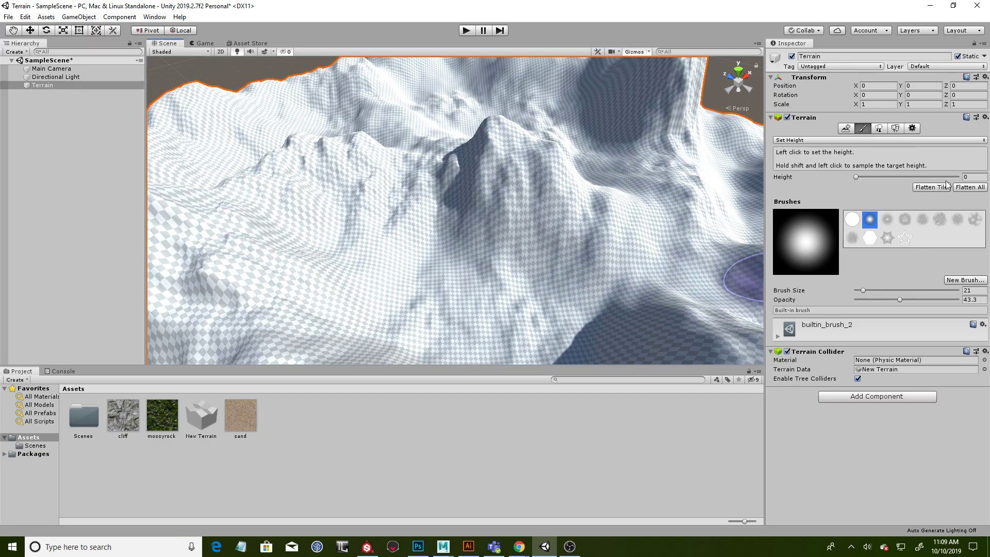
{"action": "left_click_drag", "start_coordinate": [602, 172], "coordinate": [534, 195], "text": "alt"}
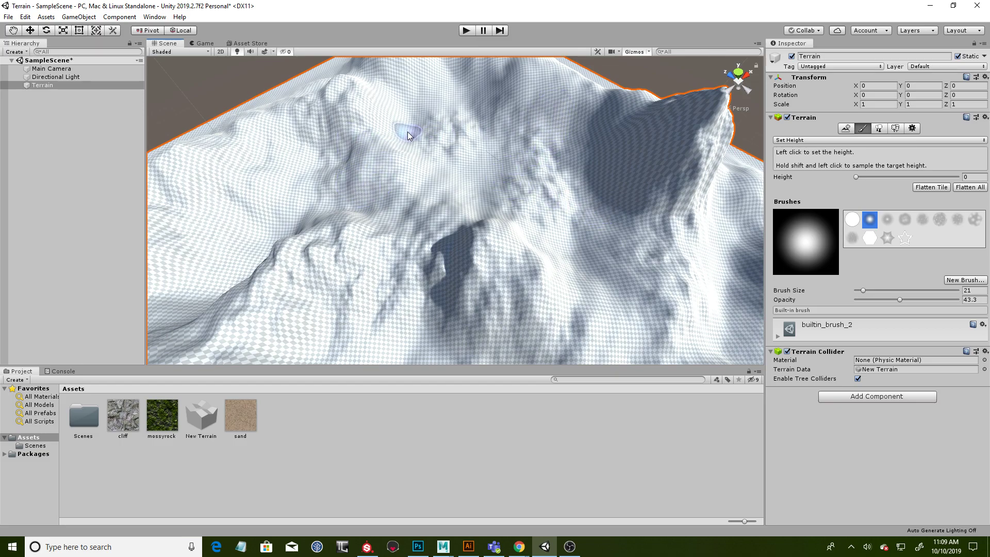
- Sample a height of about 34 and flatten a raised plateau beside the tallest peak
{"action": "left_click", "coordinate": [648, 153], "text": "shift"}
{"action": "mouse_move", "coordinate": [627, 167]}
{"action": "left_mouse_down"}
{"action": "mouse_move", "coordinate": [612, 174]}
{"action": "mouse_move", "coordinate": [621, 168]}
{"action": "mouse_move", "coordinate": [528, 149]}
{"action": "mouse_move", "coordinate": [494, 132]}
{"action": "mouse_move", "coordinate": [501, 118]}
{"action": "left_mouse_up"}
{"action": "left_click_drag", "start_coordinate": [585, 210], "coordinate": [574, 232], "text": "alt"}
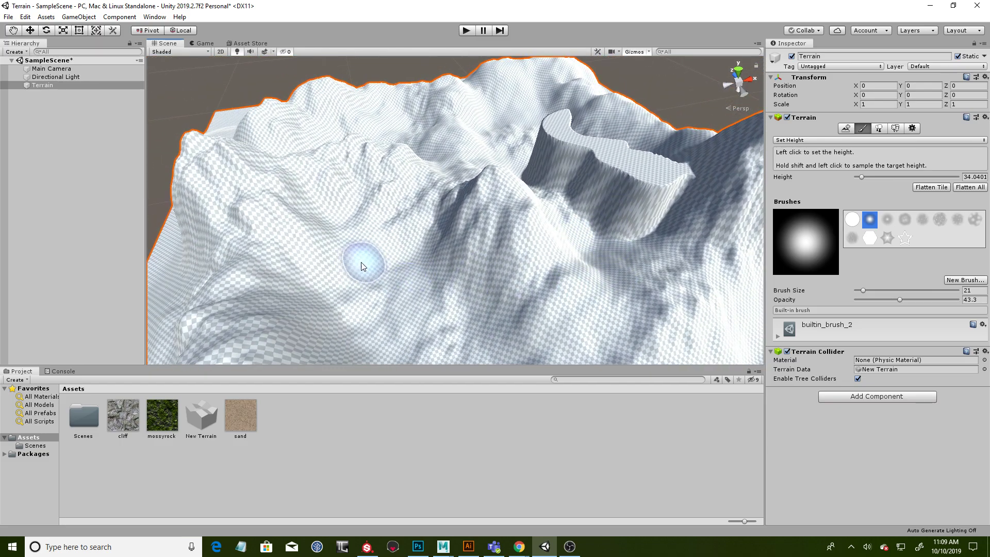
- Sample a height of about 12.5 and flatten a level path through the valley around the central mountain
{"action": "left_click", "coordinate": [341, 265], "text": "shift"}
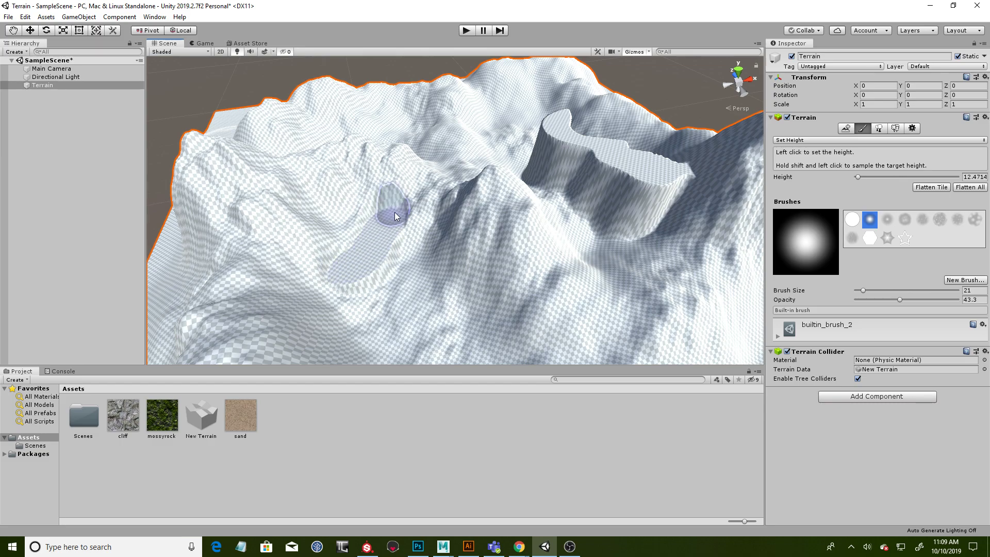
{"action": "mouse_move", "coordinate": [492, 178]}
{"action": "left_mouse_down", "text": "alt"}
{"action": "mouse_move", "coordinate": [561, 169]}
{"action": "mouse_move", "coordinate": [565, 178]}
{"action": "left_mouse_up", "text": "alt"}
{"action": "left_click_drag", "start_coordinate": [453, 234], "coordinate": [560, 184]}
{"action": "mouse_move", "coordinate": [634, 217]}
{"action": "left_mouse_down", "text": "alt"}
{"action": "mouse_move", "coordinate": [512, 174]}
{"action": "mouse_move", "coordinate": [539, 178]}
{"action": "mouse_move", "coordinate": [412, 283]}
{"action": "left_mouse_up", "text": "alt"}
{"action": "left_click", "coordinate": [364, 281]}
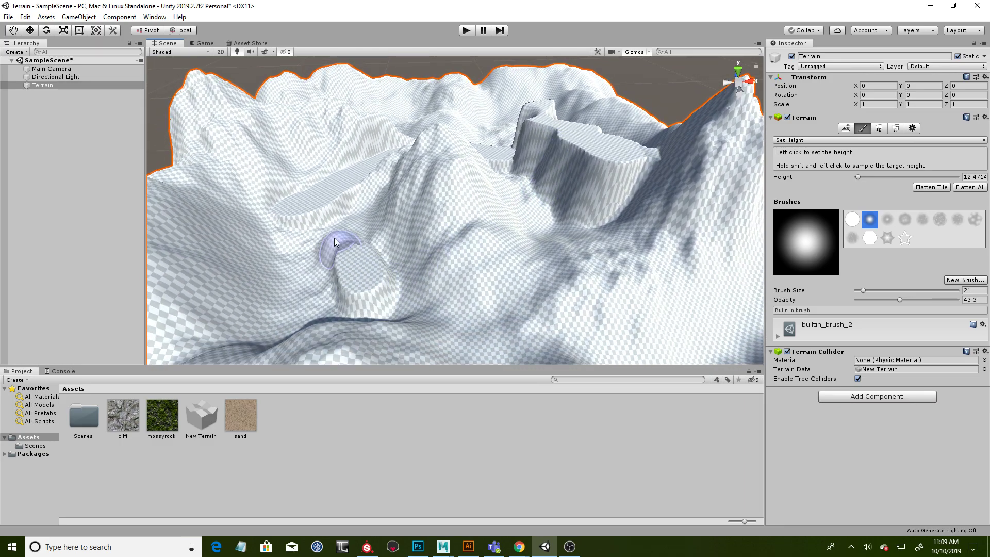
{"action": "mouse_move", "coordinate": [318, 200]}
{"action": "left_mouse_down"}
{"action": "mouse_move", "coordinate": [366, 268]}
{"action": "mouse_move", "coordinate": [422, 271]}
{"action": "mouse_move", "coordinate": [496, 252]}
{"action": "mouse_move", "coordinate": [561, 196]}
{"action": "left_mouse_up"}
{"action": "mouse_move", "coordinate": [625, 241]}
{"action": "left_mouse_down", "text": "alt"}
{"action": "mouse_move", "coordinate": [506, 277]}
{"action": "mouse_move", "coordinate": [649, 242]}
{"action": "mouse_move", "coordinate": [579, 248]}
{"action": "mouse_move", "coordinate": [597, 256]}
{"action": "left_mouse_up", "text": "alt"}
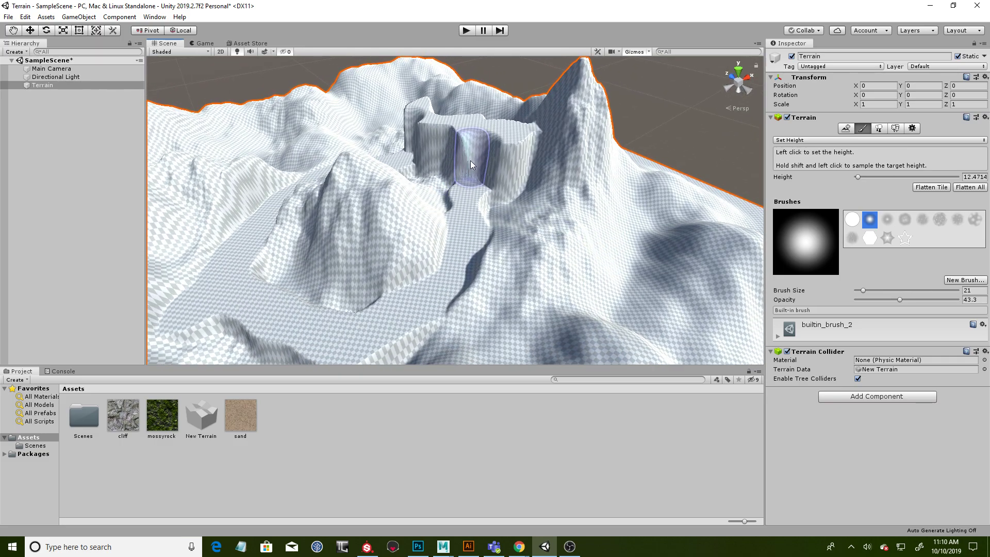
- Sample a height of about 15.1 and flatten a higher section of the path leading towards the plateau
{"action": "mouse_move", "coordinate": [468, 160]}
{"action": "left_mouse_down"}
{"action": "mouse_move", "coordinate": [468, 181]}
{"action": "mouse_move", "coordinate": [474, 154]}
{"action": "left_mouse_up"}
{"action": "mouse_move", "coordinate": [463, 187]}
{"action": "left_mouse_down"}
{"action": "mouse_move", "coordinate": [465, 210]}
{"action": "mouse_move", "coordinate": [403, 227]}
{"action": "left_mouse_up"}
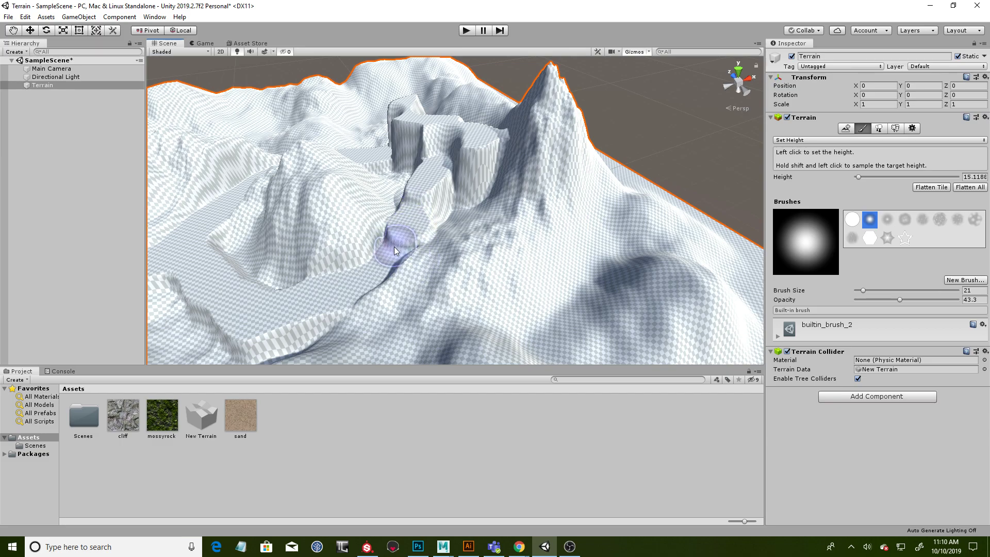
{"action": "mouse_move", "coordinate": [514, 249]}
{"action": "left_mouse_down", "text": "alt"}
{"action": "mouse_move", "coordinate": [495, 242]}
{"action": "mouse_move", "coordinate": [554, 283]}
{"action": "mouse_move", "coordinate": [525, 255]}
{"action": "mouse_move", "coordinate": [565, 208]}
{"action": "left_mouse_up", "text": "alt"}
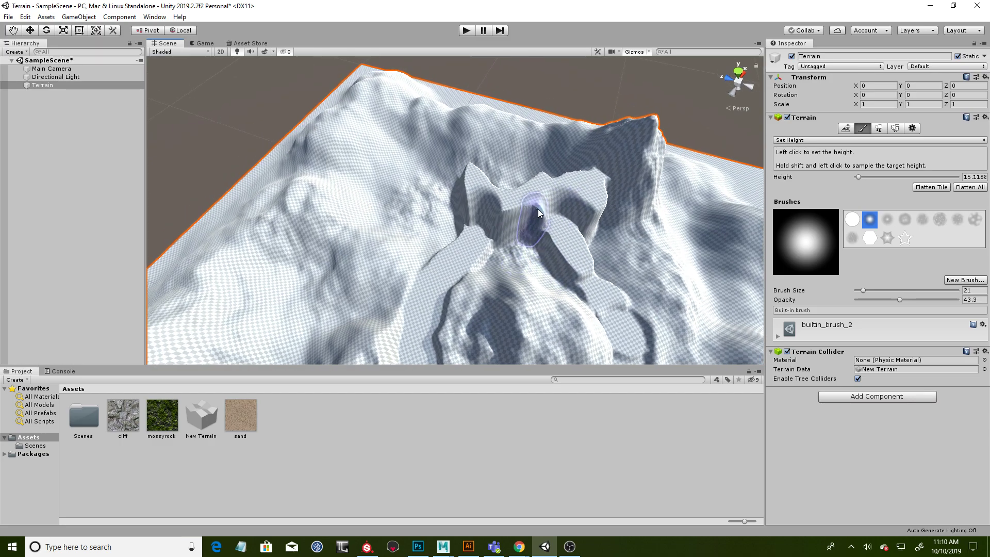
{"action": "left_click_drag", "start_coordinate": [538, 216], "coordinate": [592, 201]}
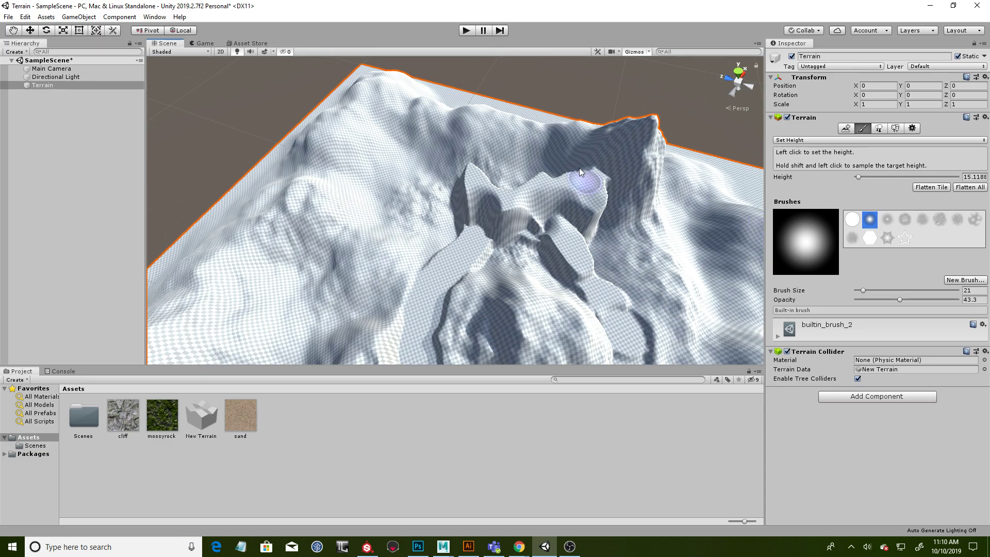
{"action": "mouse_move", "coordinate": [668, 272]}
{"action": "left_mouse_down", "text": "alt"}
{"action": "mouse_move", "coordinate": [583, 252]}
{"action": "mouse_move", "coordinate": [515, 189]}
{"action": "left_mouse_up", "text": "alt"}
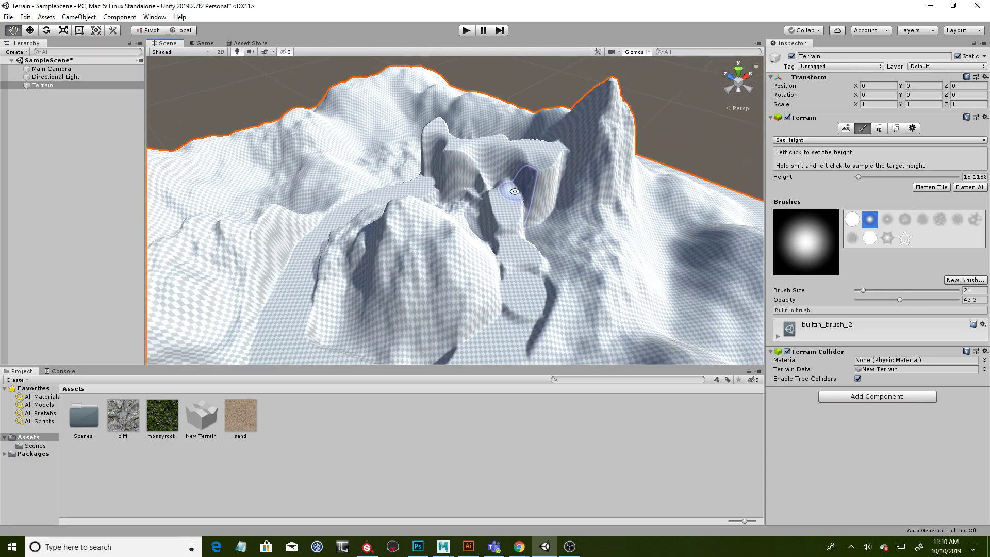
- Sample a height of about 25.9 and add another raised ledge connecting the path with the plateau
{"action": "right_click_drag", "start_coordinate": [515, 188], "coordinate": [504, 161], "text": "alt"}
{"action": "mouse_move", "coordinate": [546, 218]}
{"action": "left_mouse_down", "text": "alt"}
{"action": "mouse_move", "coordinate": [457, 225]}
{"action": "mouse_move", "coordinate": [509, 230]}
{"action": "mouse_move", "coordinate": [567, 193]}
{"action": "left_mouse_up", "text": "alt"}
{"action": "left_click", "coordinate": [465, 220], "text": "shift"}
{"action": "left_click_drag", "start_coordinate": [544, 249], "coordinate": [559, 253], "text": "alt"}
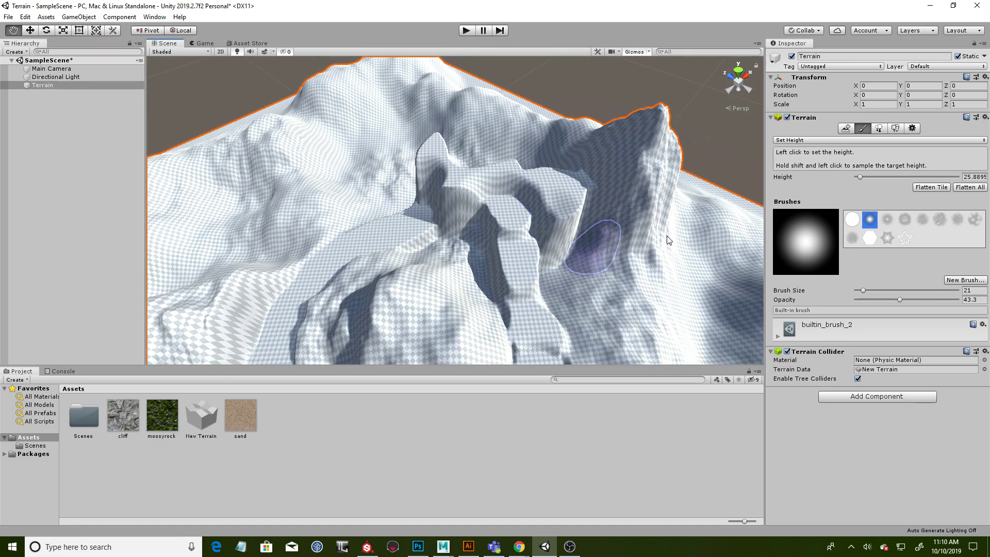
- Switch to the Smooth Height tool and soften the hard edges of the plateau and the stepped ledges
{"action": "left_click", "coordinate": [805, 142]}
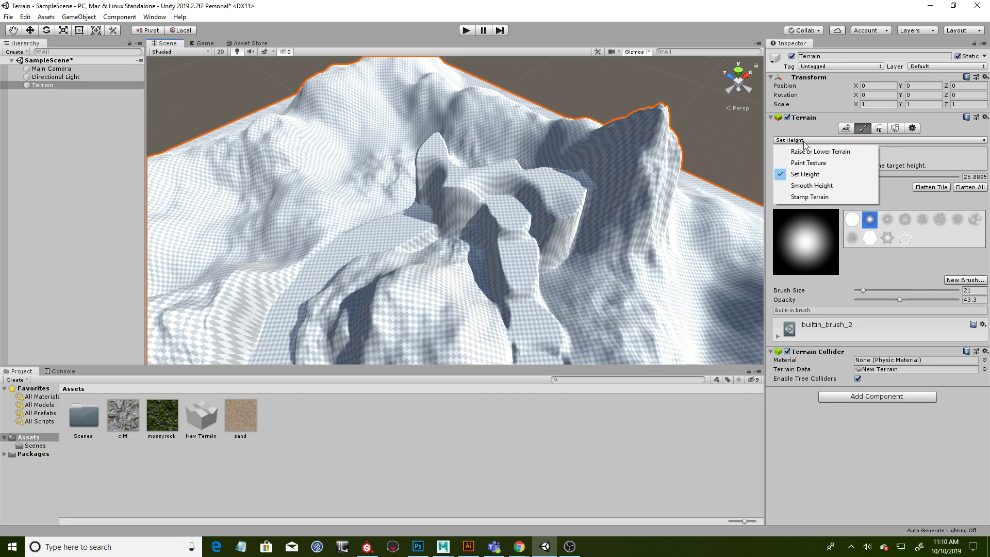
{"action": "left_click", "coordinate": [827, 185]}
{"action": "left_click_drag", "start_coordinate": [474, 197], "coordinate": [522, 234]}
{"action": "mouse_move", "coordinate": [481, 208]}
{"action": "left_mouse_down"}
{"action": "mouse_move", "coordinate": [558, 319]}
{"action": "mouse_move", "coordinate": [426, 229]}
{"action": "mouse_move", "coordinate": [411, 243]}
{"action": "mouse_move", "coordinate": [398, 215]}
{"action": "mouse_move", "coordinate": [429, 146]}
{"action": "mouse_move", "coordinate": [565, 210]}
{"action": "mouse_move", "coordinate": [573, 231]}
{"action": "mouse_move", "coordinate": [632, 212]}
{"action": "mouse_move", "coordinate": [524, 202]}
{"action": "mouse_move", "coordinate": [459, 228]}
{"action": "left_mouse_up"}
{"action": "left_click_drag", "start_coordinate": [588, 178], "coordinate": [549, 247]}
{"action": "middle_click_drag", "start_coordinate": [366, 297], "coordinate": [449, 214], "text": "alt"}
{"action": "left_click_drag", "start_coordinate": [449, 215], "coordinate": [443, 255], "text": "alt"}
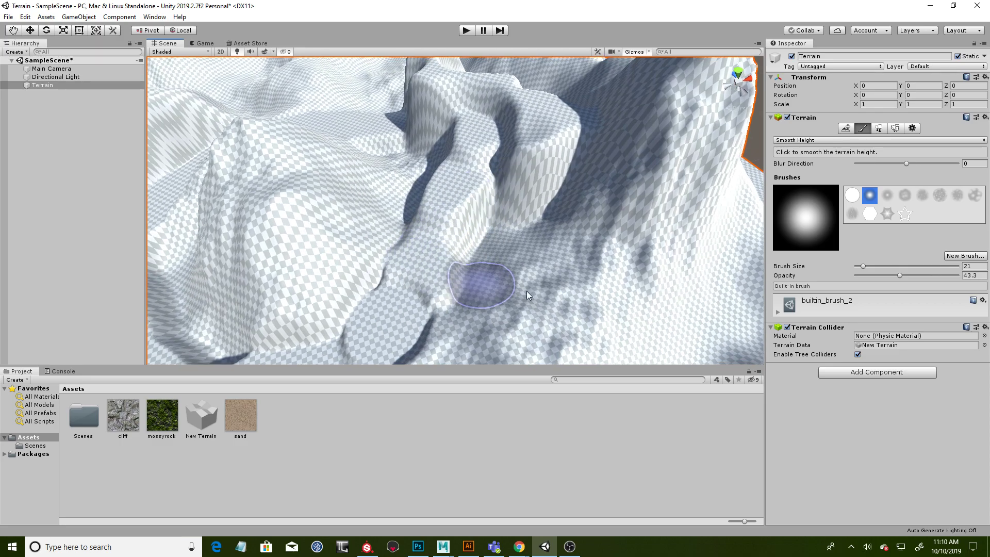
- Smooth the banks and transitions of the level path on all sides of the central mountain
{"action": "left_click_drag", "start_coordinate": [605, 265], "coordinate": [597, 247], "text": "alt"}
{"action": "mouse_move", "coordinate": [521, 235]}
{"action": "left_mouse_down", "text": "alt"}
{"action": "mouse_move", "coordinate": [514, 213]}
{"action": "mouse_move", "coordinate": [392, 178]}
{"action": "left_mouse_up", "text": "alt"}
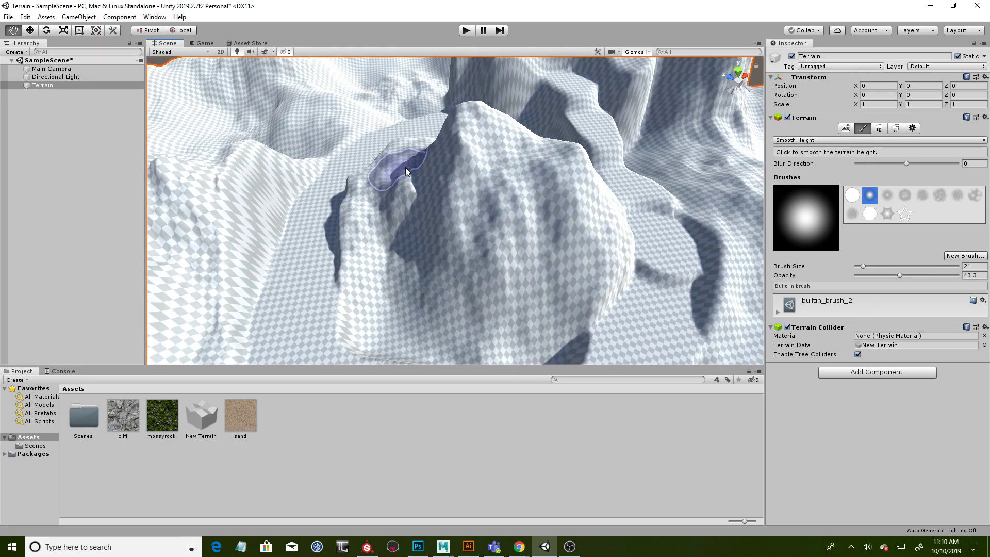
{"action": "left_click_drag", "start_coordinate": [360, 216], "coordinate": [344, 218], "text": "alt"}
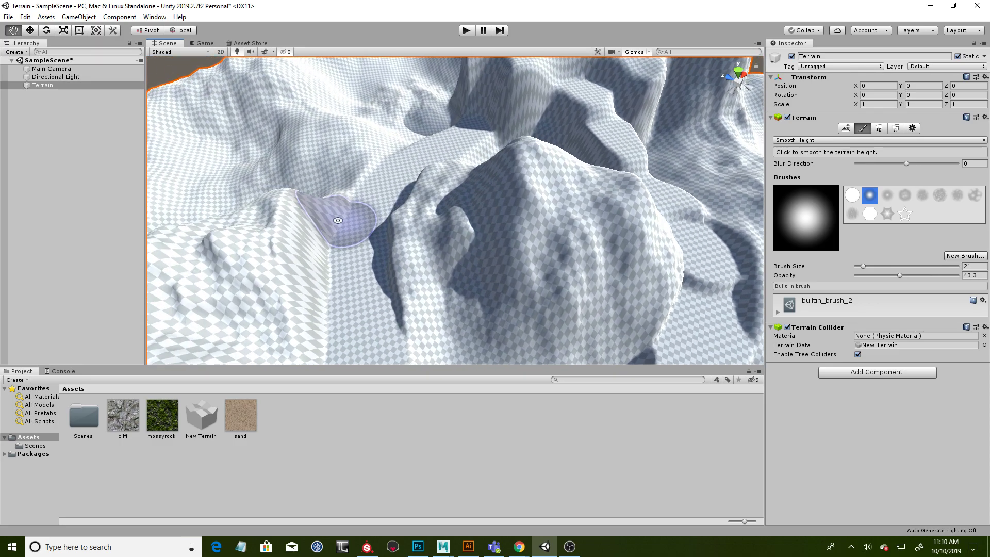
{"action": "left_click_drag", "start_coordinate": [437, 203], "coordinate": [380, 233], "text": "alt"}
{"action": "mouse_move", "coordinate": [432, 172]}
{"action": "left_mouse_down", "text": "alt"}
{"action": "mouse_move", "coordinate": [586, 201]}
{"action": "mouse_move", "coordinate": [518, 218]}
{"action": "left_mouse_up", "text": "alt"}
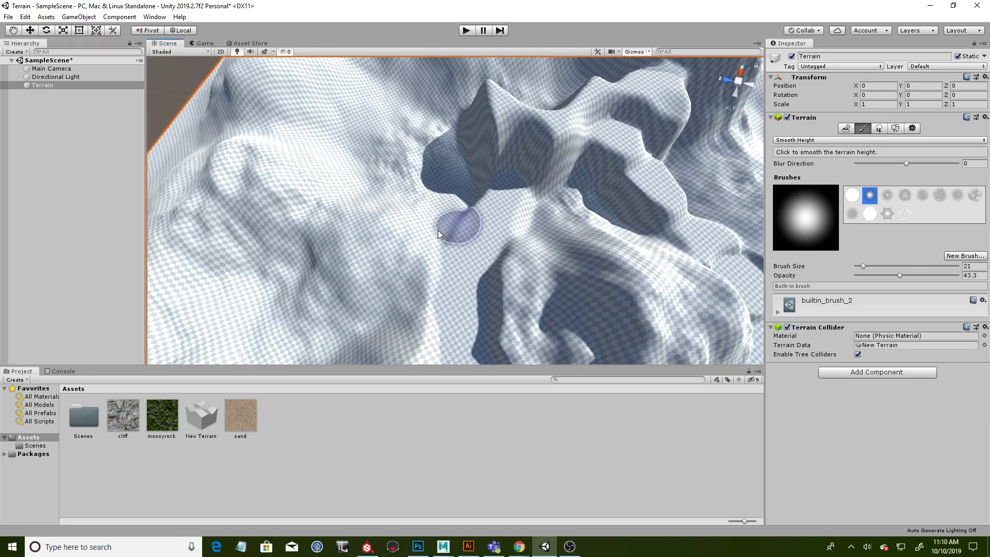
{"action": "mouse_move", "coordinate": [663, 165]}
{"action": "left_mouse_down", "text": "alt"}
{"action": "mouse_move", "coordinate": [652, 194]}
{"action": "mouse_move", "coordinate": [550, 214]}
{"action": "mouse_move", "coordinate": [466, 277]}
{"action": "left_mouse_up", "text": "alt"}
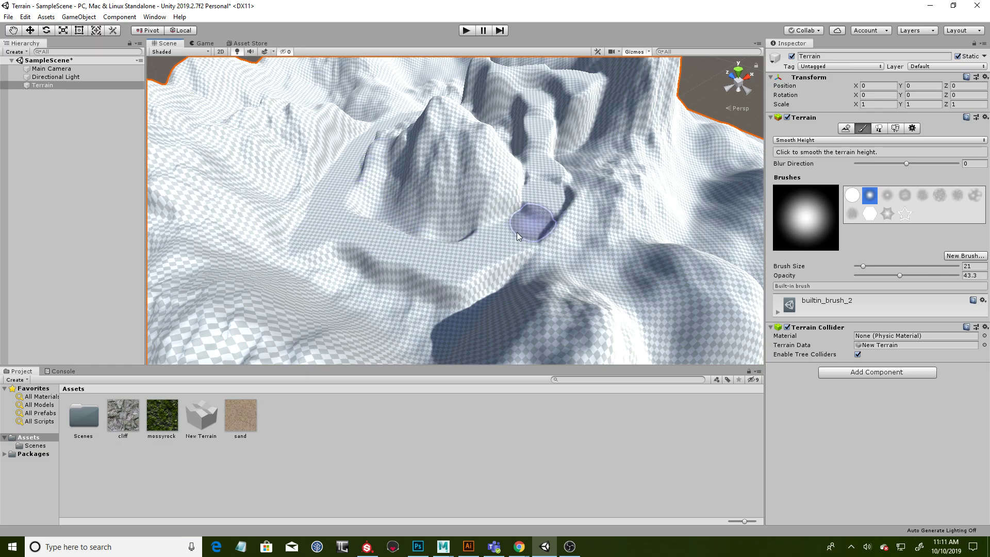
{"action": "left_click_drag", "start_coordinate": [600, 215], "coordinate": [606, 277], "text": "alt"}
- Switch to Raise or Lower Terrain with builtin_brush_5 and add rough rock detail along the path's outer banks
{"action": "left_click", "coordinate": [811, 141]}
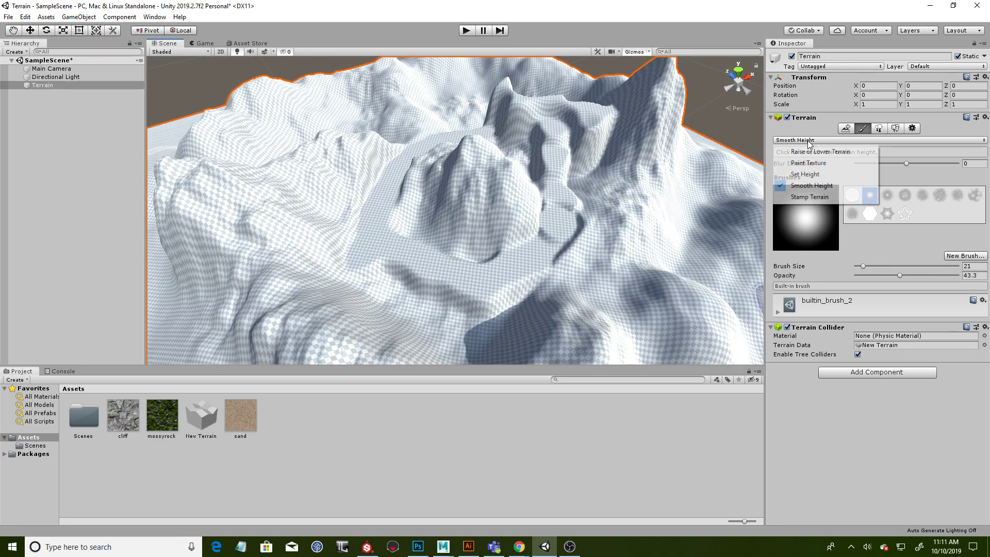
{"action": "left_click", "coordinate": [811, 152]}
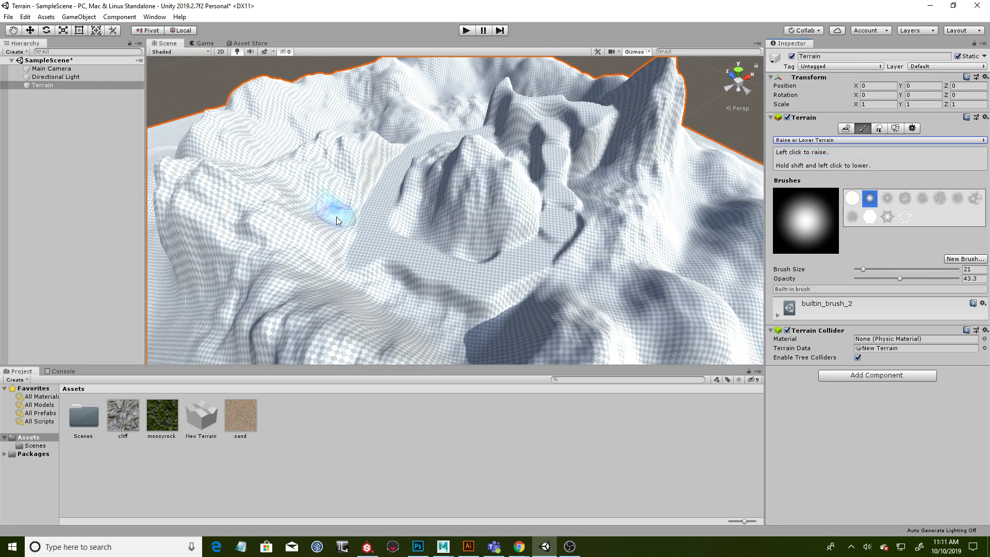
{"action": "left_click", "coordinate": [905, 199]}
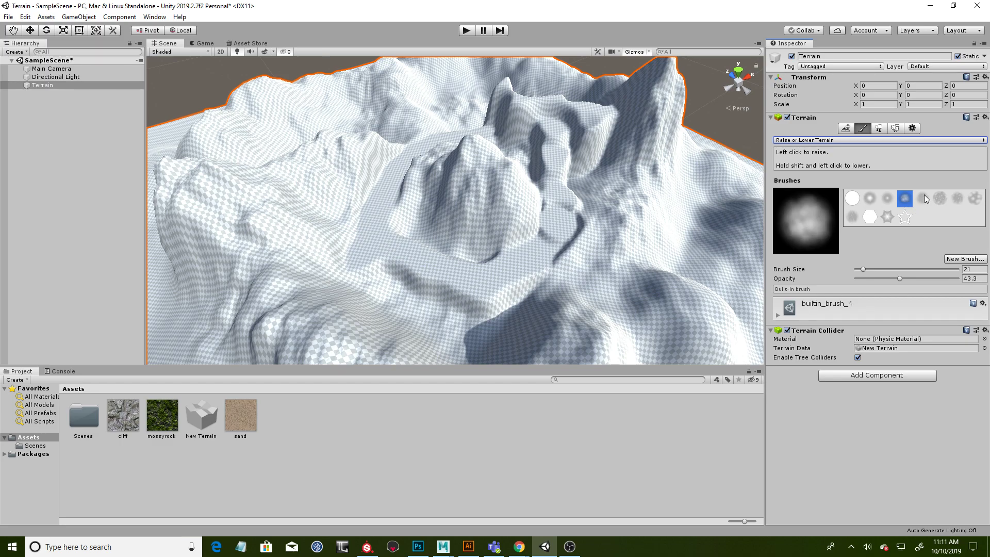
{"action": "left_click", "coordinate": [923, 198]}
{"action": "left_click_drag", "start_coordinate": [485, 323], "coordinate": [522, 302]}
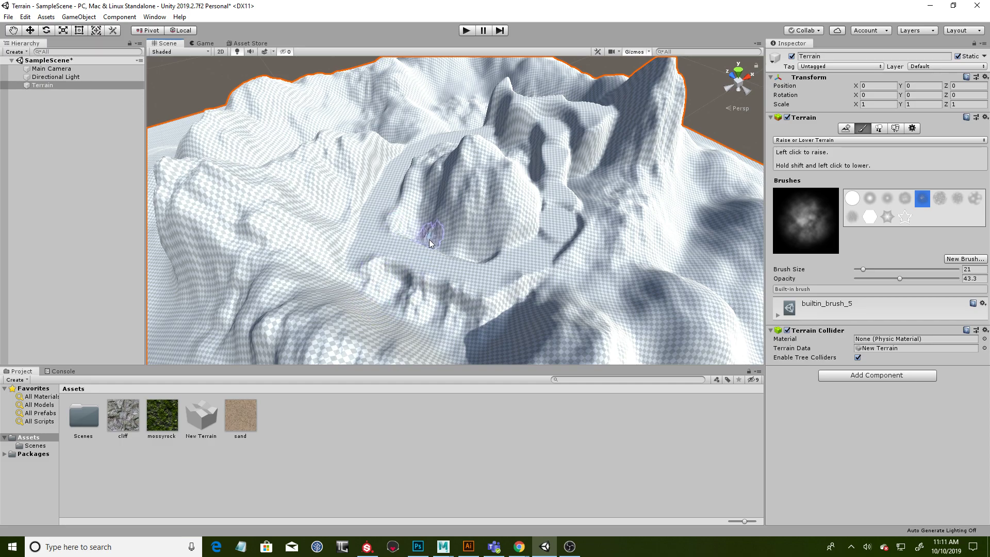
{"action": "left_click_drag", "start_coordinate": [338, 228], "coordinate": [373, 190]}
{"action": "mouse_move", "coordinate": [571, 268]}
{"action": "left_mouse_down"}
{"action": "mouse_move", "coordinate": [593, 249]}
{"action": "mouse_move", "coordinate": [592, 193]}
{"action": "mouse_move", "coordinate": [569, 186]}
{"action": "left_mouse_up"}
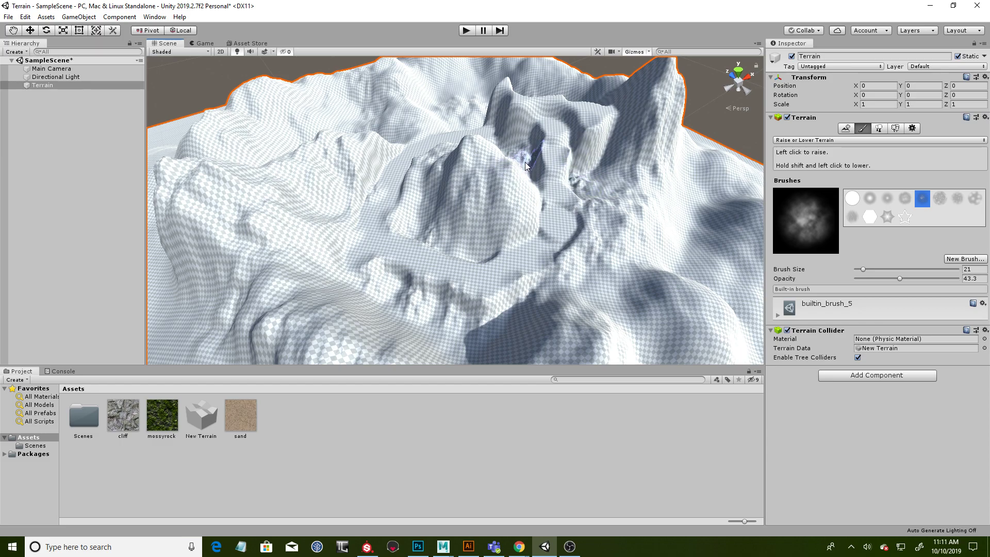
- Add rough rock detail at the plateau's foot and on the slopes and ridges bordering the valley
{"action": "left_click_drag", "start_coordinate": [503, 138], "coordinate": [654, 270], "text": "alt"}
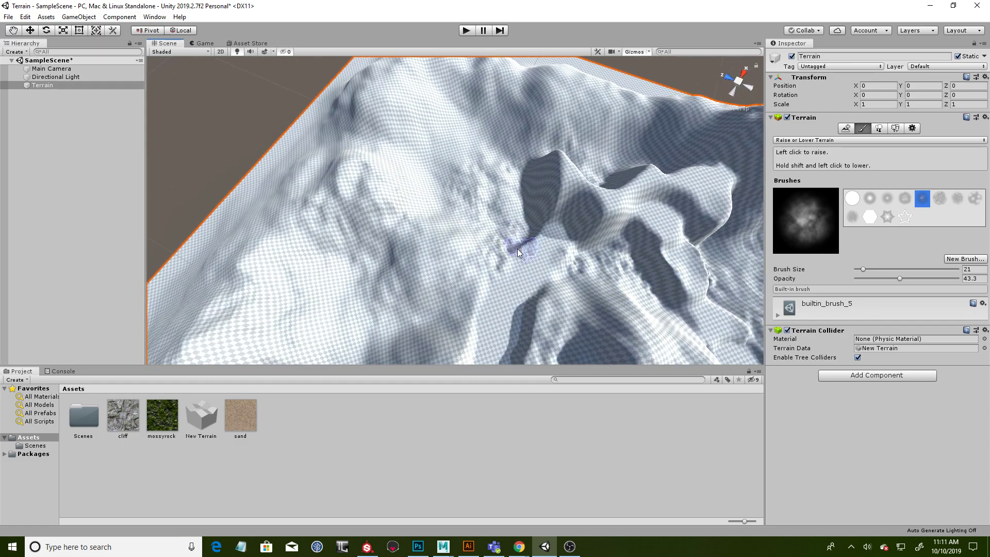
{"action": "left_click_drag", "start_coordinate": [470, 299], "coordinate": [521, 241], "text": "alt"}
{"action": "mouse_move", "coordinate": [608, 241]}
{"action": "right_mouse_down", "text": "alt"}
{"action": "mouse_move", "coordinate": [575, 219]}
{"action": "mouse_move", "coordinate": [534, 277]}
{"action": "right_mouse_up", "text": "alt"}
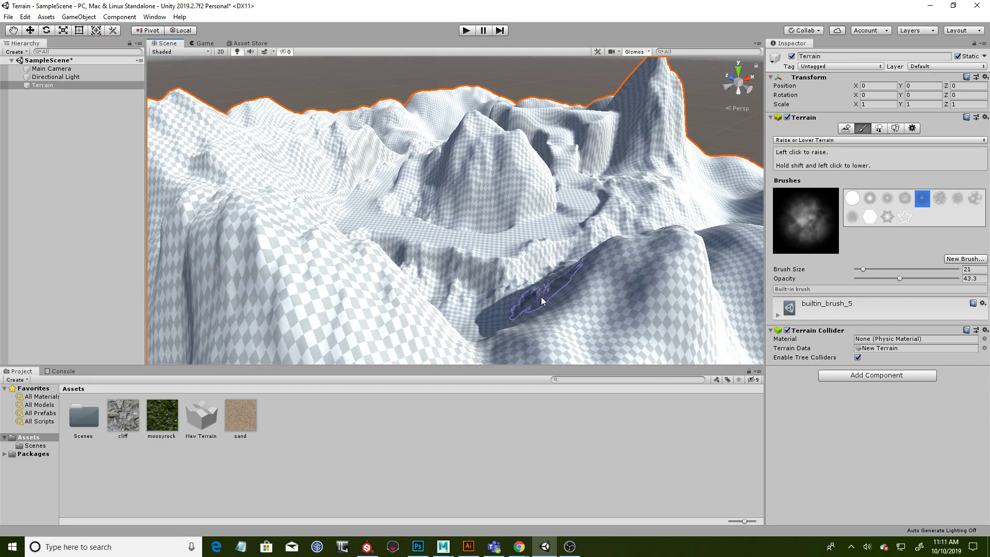
{"action": "mouse_move", "coordinate": [571, 281]}
{"action": "left_mouse_down", "text": "alt"}
{"action": "mouse_move", "coordinate": [581, 266]}
{"action": "mouse_move", "coordinate": [431, 201]}
{"action": "mouse_move", "coordinate": [494, 186]}
{"action": "mouse_move", "coordinate": [513, 171]}
{"action": "mouse_move", "coordinate": [500, 167]}
{"action": "left_mouse_up", "text": "alt"}
{"action": "left_click_drag", "start_coordinate": [567, 210], "coordinate": [652, 232], "text": "alt"}
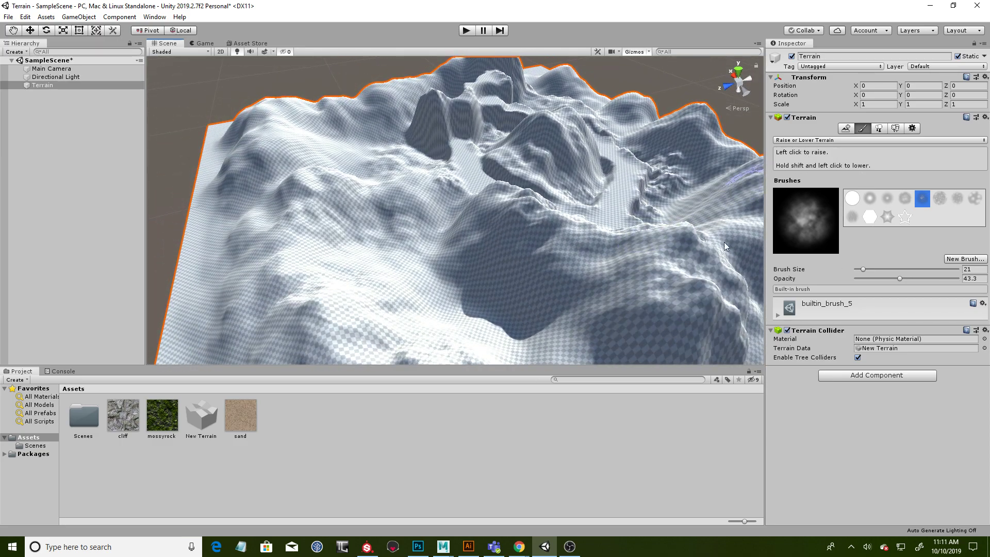
{"action": "left_click_drag", "start_coordinate": [556, 228], "coordinate": [434, 239], "text": "alt"}
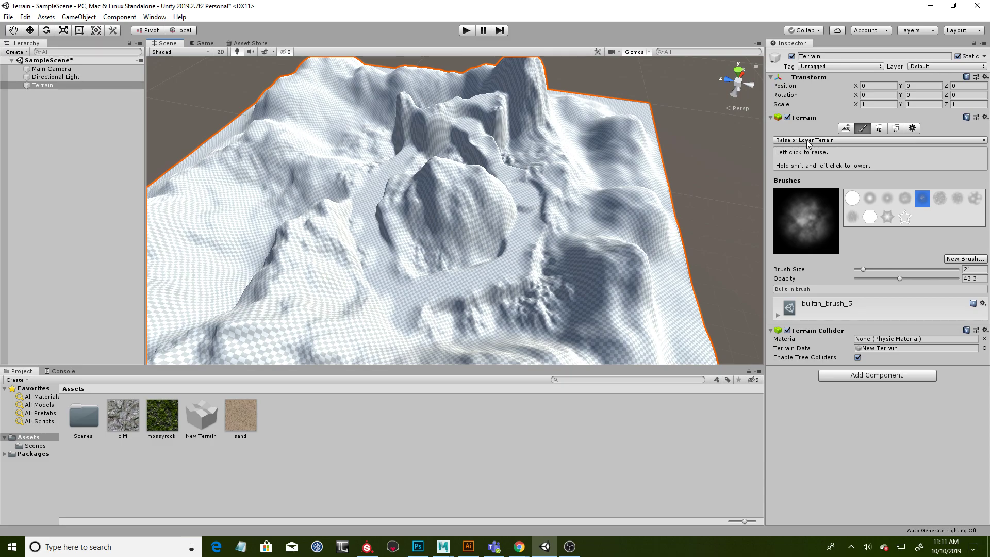
{"action": "left_click_drag", "start_coordinate": [593, 198], "coordinate": [466, 152], "text": "alt"}
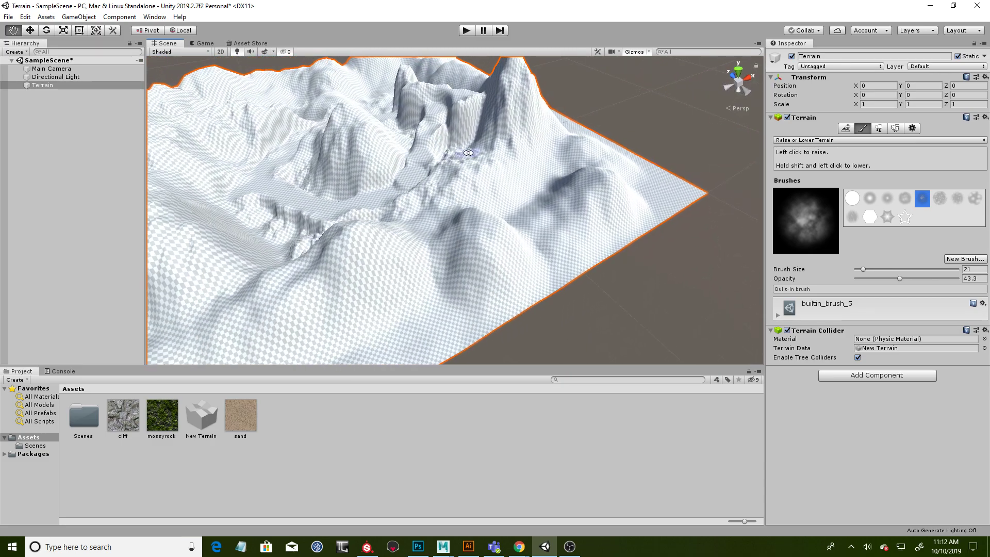
{"action": "middle_click_drag", "start_coordinate": [466, 153], "coordinate": [510, 168], "text": "alt"}
{"action": "left_click_drag", "start_coordinate": [539, 164], "coordinate": [578, 185], "text": "alt"}
{"action": "left_click", "coordinate": [834, 140]}
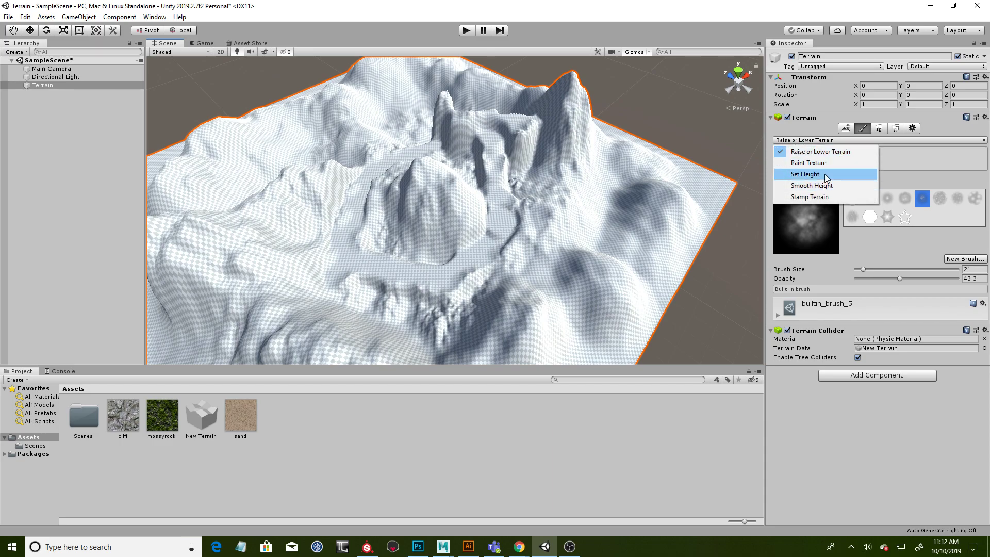
{"action": "left_click", "coordinate": [698, 119]}
{"action": "left_click_drag", "start_coordinate": [701, 122], "coordinate": [571, 161], "text": "alt"}
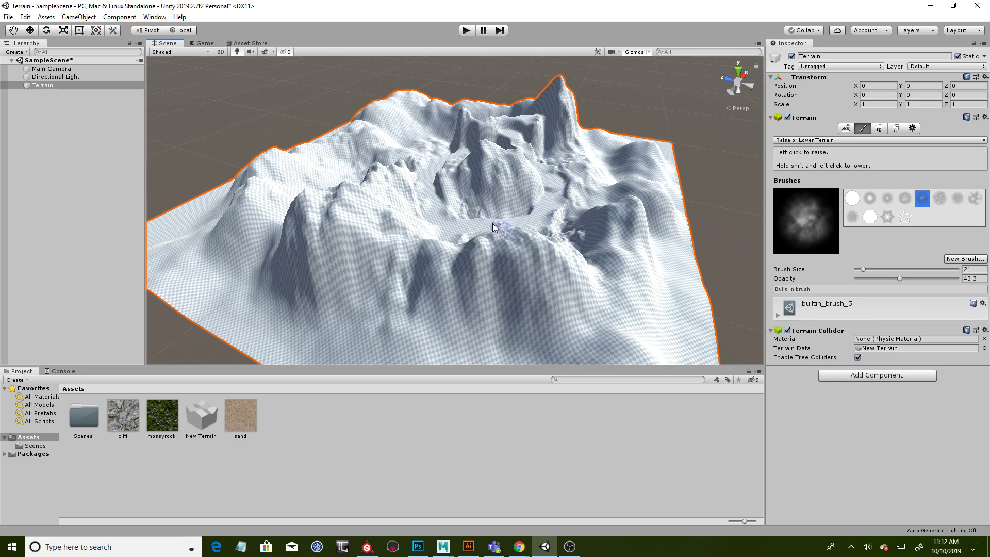
- Look through the cliff, mossyrock and sand textures among the project assets
{"action": "left_click", "coordinate": [125, 419]}
{"action": "left_click", "coordinate": [162, 420]}
{"action": "left_click", "coordinate": [239, 433]}
{"action": "left_click", "coordinate": [152, 419]}
{"action": "left_click", "coordinate": [123, 418]}
{"action": "left_click", "coordinate": [162, 436]}
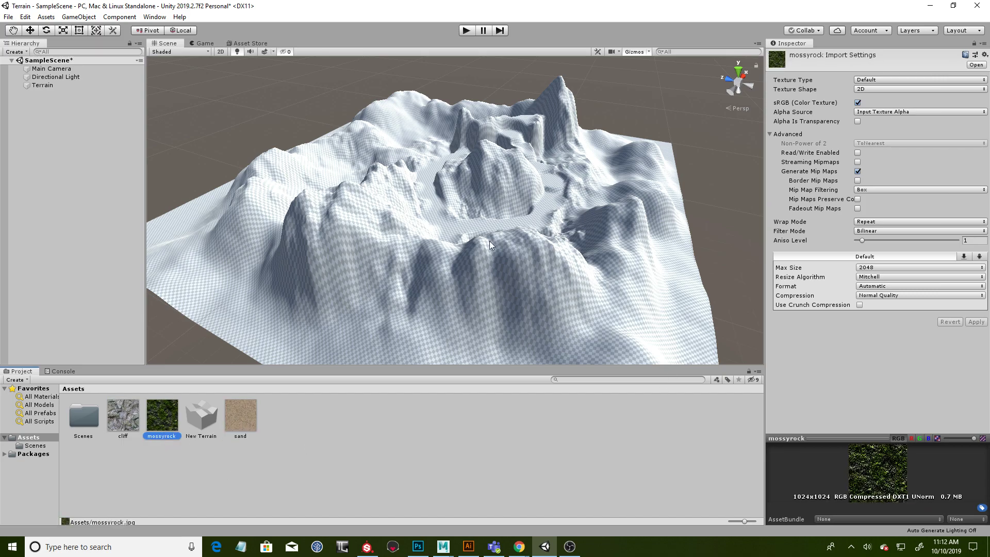
- Rename the New Terrain asset as Level01Terrain
{"action": "left_click", "coordinate": [209, 421]}
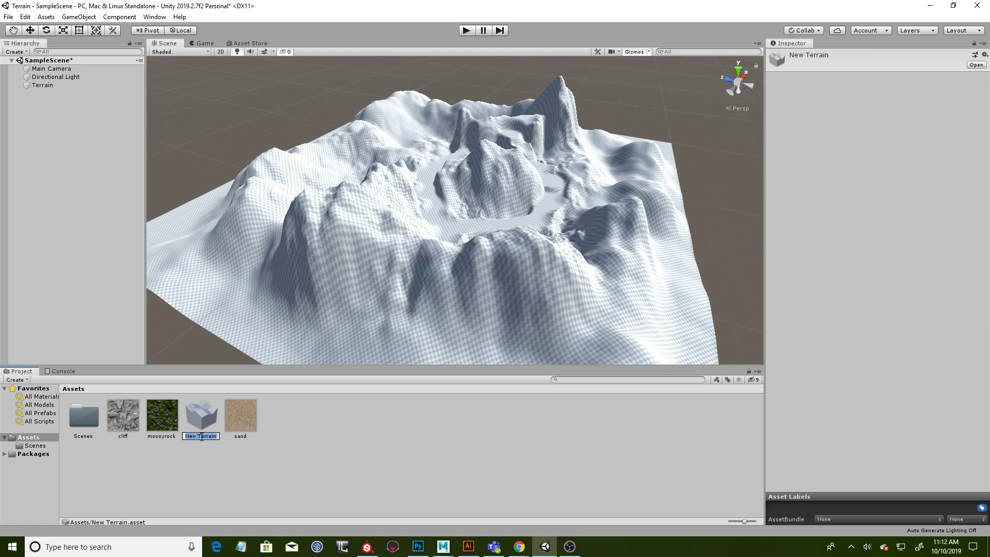
{"action": "type", "text": "Level01"}
{"action": "type", "text": "Terrain"}
{"action": "key", "text": "Return"}
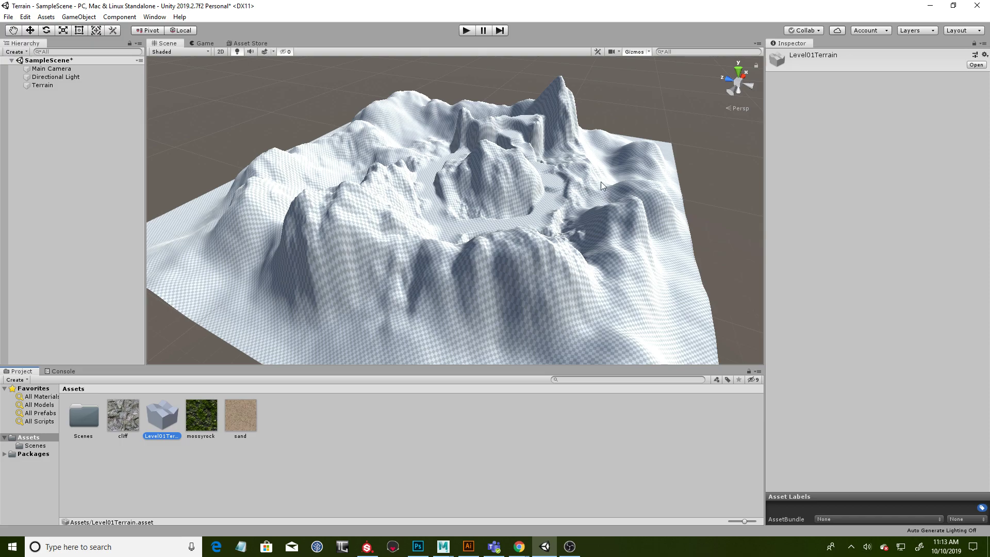
- Select the terrain in the scene again and switch its brush tool to Paint Texture
{"action": "left_click_drag", "start_coordinate": [710, 160], "coordinate": [607, 284], "text": "alt"}
{"action": "left_click_drag", "start_coordinate": [610, 189], "coordinate": [516, 316], "text": "alt"}
{"action": "scroll", "coordinate": [441, 216], "scroll_direction": "up", "scroll_amount": 4}
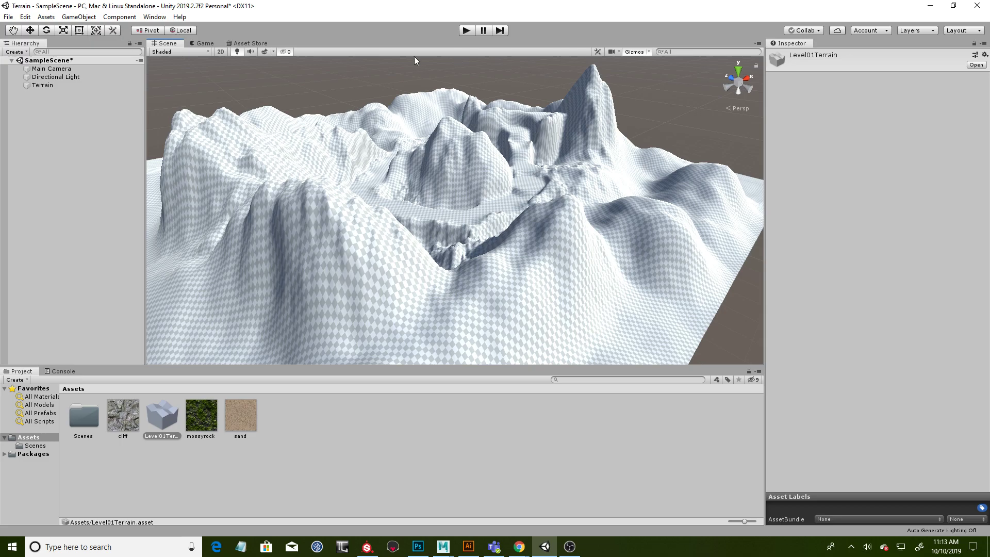
{"action": "left_click", "coordinate": [315, 193]}
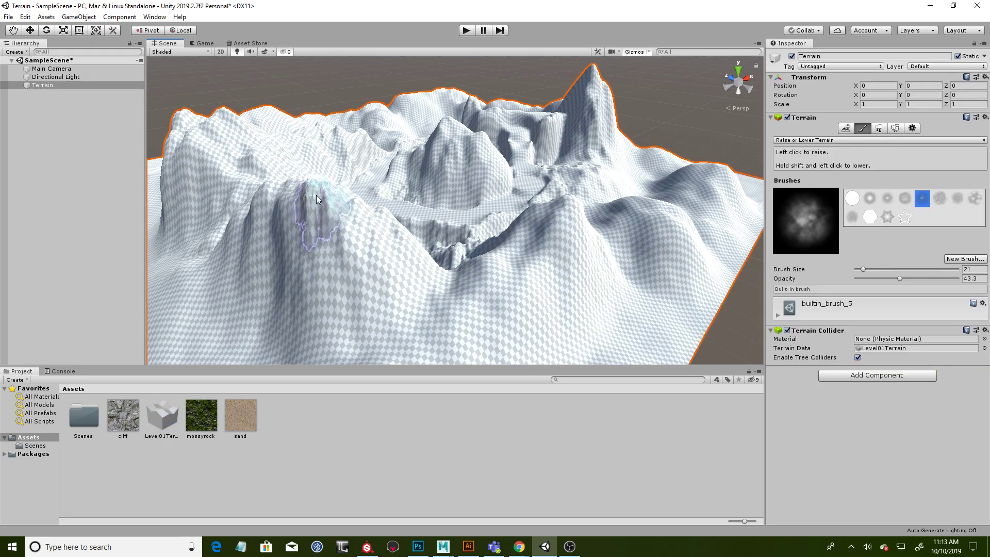
{"action": "left_click_drag", "start_coordinate": [584, 180], "coordinate": [562, 203], "text": "alt"}
{"action": "left_click", "coordinate": [830, 140]}
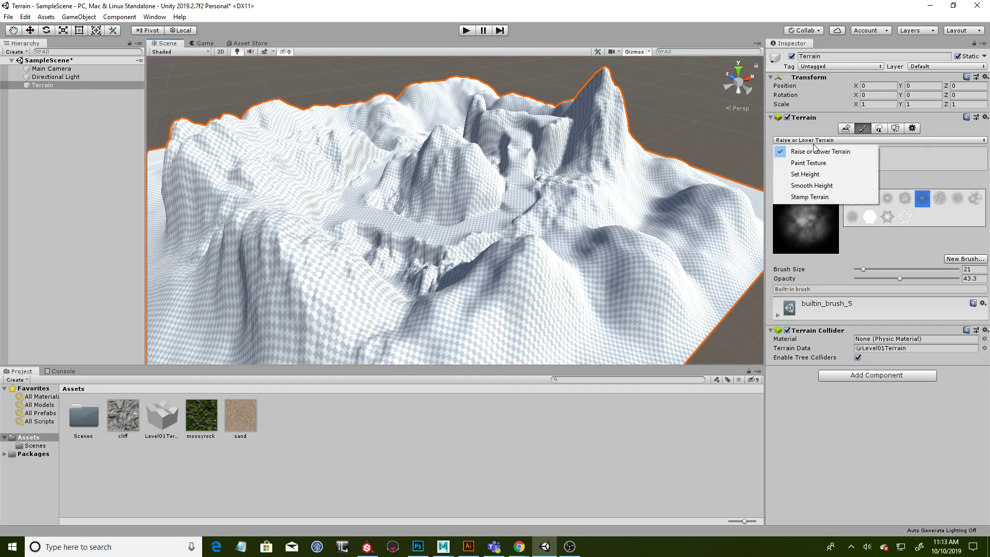
{"action": "left_click", "coordinate": [814, 161]}
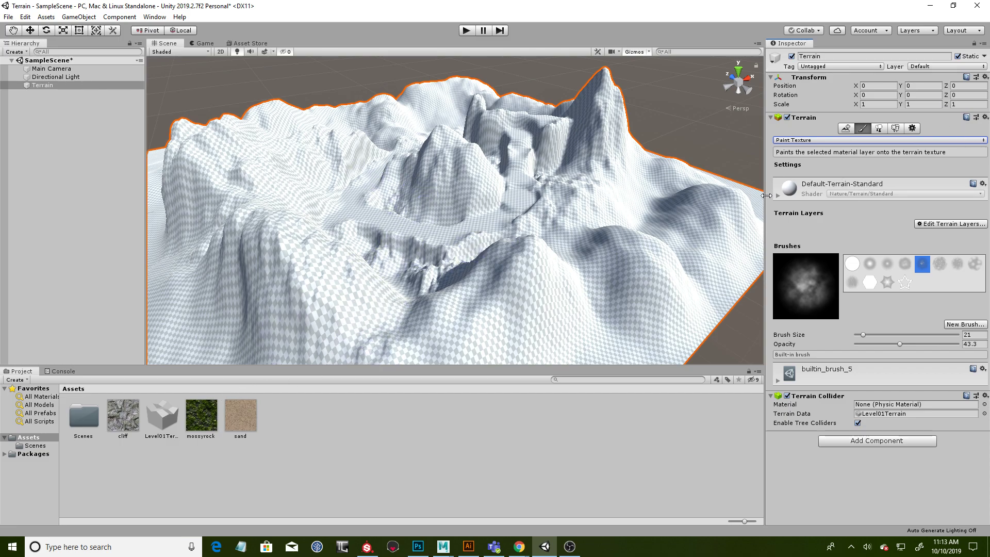
{"action": "key", "text": "alt"}
{"action": "mouse_move", "coordinate": [463, 214]}
{"action": "left_mouse_down", "text": "alt"}
{"action": "mouse_move", "coordinate": [434, 211]}
{"action": "mouse_move", "coordinate": [484, 214]}
{"action": "mouse_move", "coordinate": [477, 227]}
{"action": "left_mouse_up", "text": "alt"}
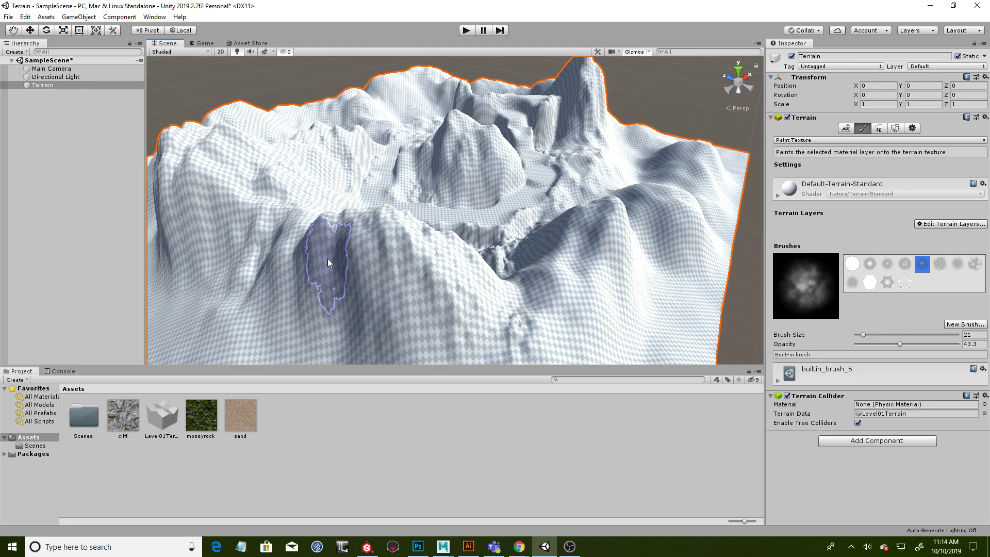
- Compare the cliff, mossyrock and sand texture assets and their import settings
{"action": "left_click_drag", "start_coordinate": [426, 194], "coordinate": [432, 207], "text": "alt"}
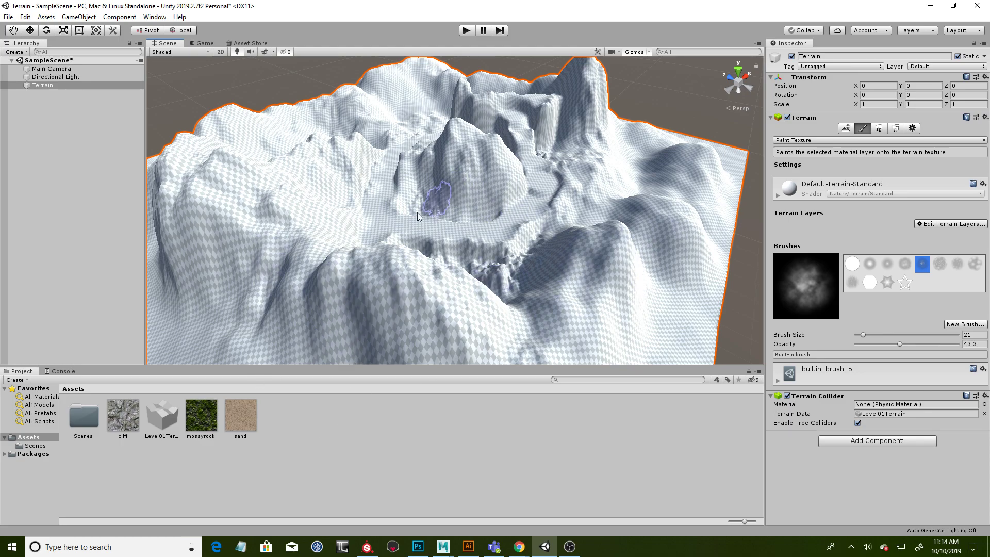
{"action": "left_click_drag", "start_coordinate": [434, 202], "coordinate": [402, 201], "text": "alt"}
{"action": "left_click", "coordinate": [123, 419]}
{"action": "left_click", "coordinate": [239, 420]}
{"action": "left_click", "coordinate": [201, 420]}
{"action": "left_click", "coordinate": [137, 428]}
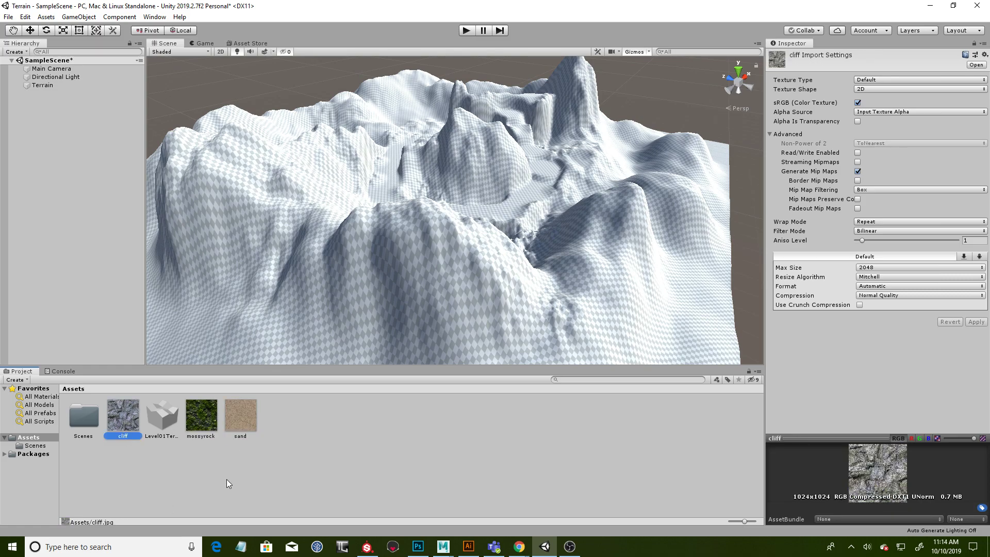
{"action": "left_click", "coordinate": [243, 434]}
{"action": "left_click", "coordinate": [201, 424]}
{"action": "left_click", "coordinate": [240, 426]}
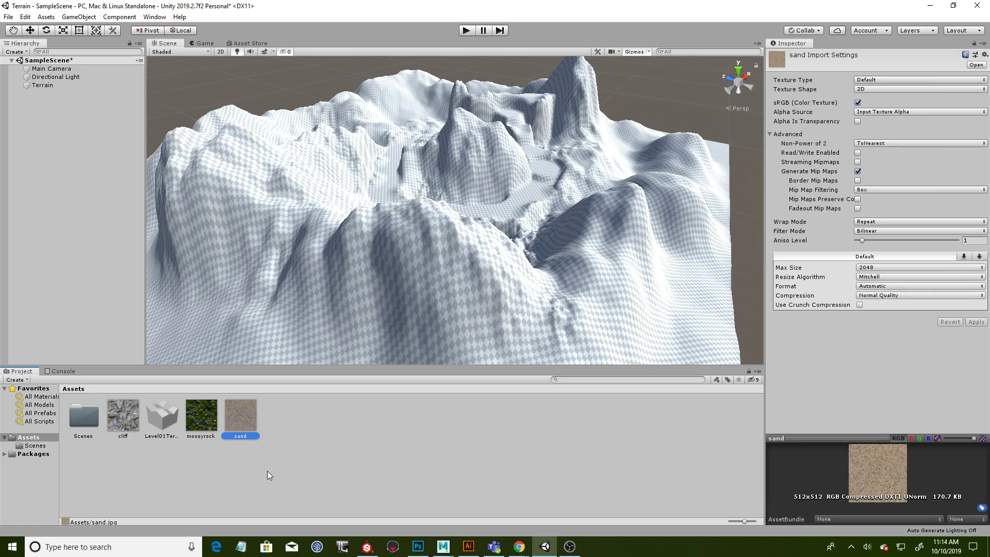
{"action": "left_click", "coordinate": [208, 417]}
{"action": "left_click", "coordinate": [127, 431]}
{"action": "left_click", "coordinate": [210, 420]}
{"action": "left_click", "coordinate": [250, 422]}
{"action": "left_click", "coordinate": [196, 419]}
{"action": "left_click", "coordinate": [116, 425]}
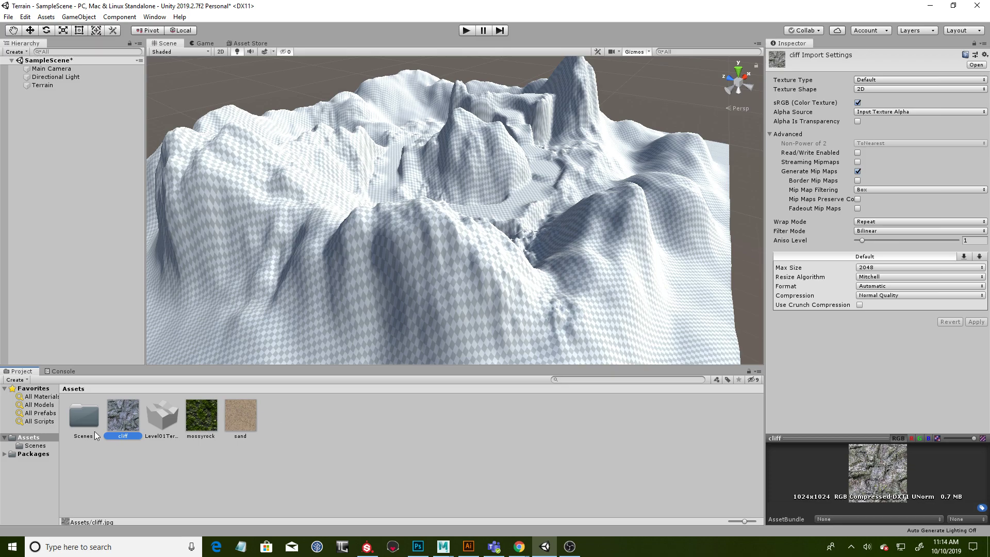
{"action": "left_click", "coordinate": [239, 424]}
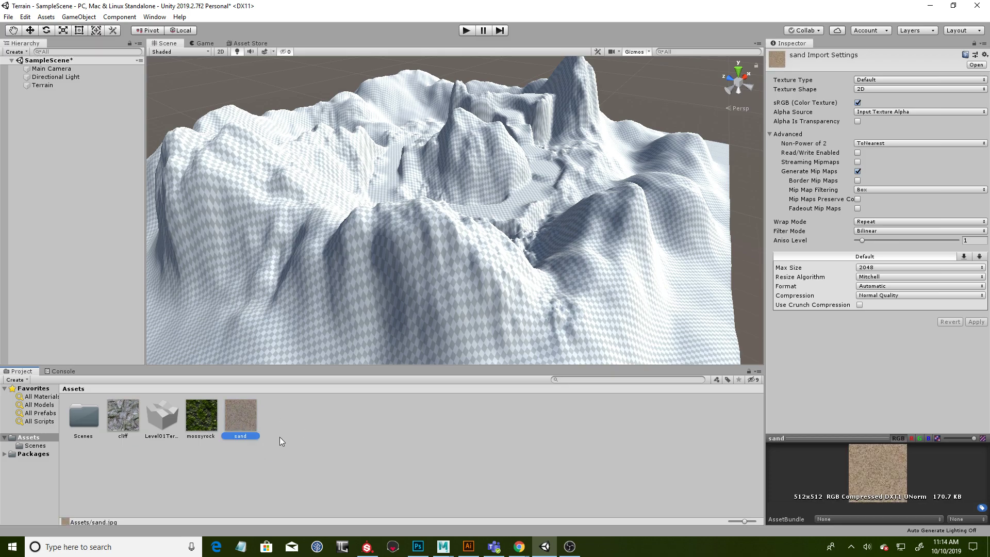
- Create a new Terrain Layer asset named Sand in the project's Assets folder
{"action": "right_click", "coordinate": [244, 420]}
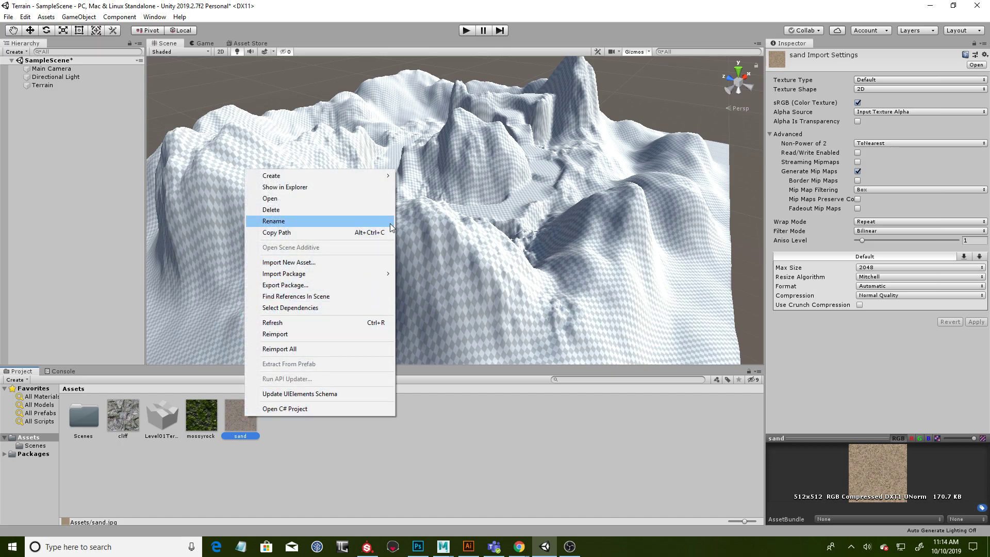
{"action": "mouse_move", "coordinate": [386, 177]}
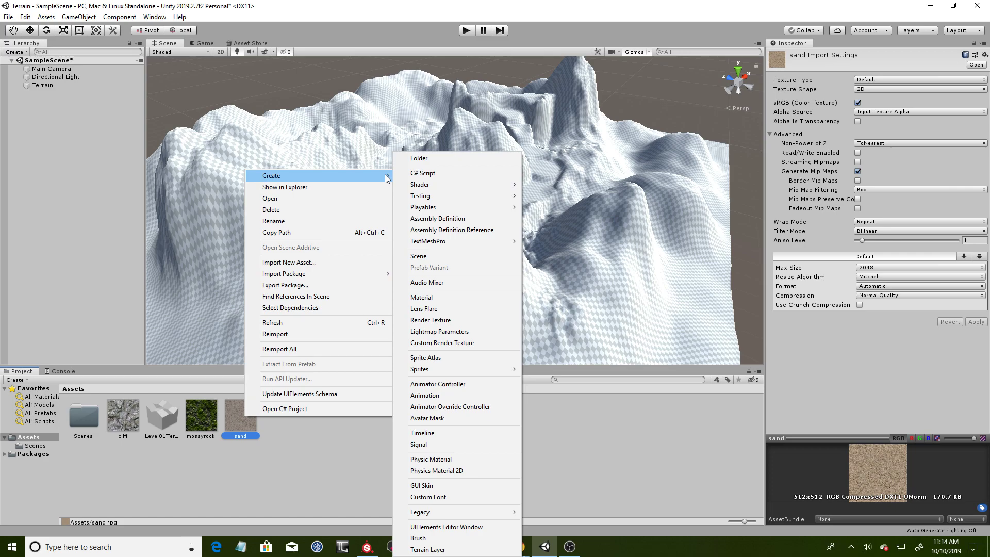
{"action": "left_click", "coordinate": [427, 549]}
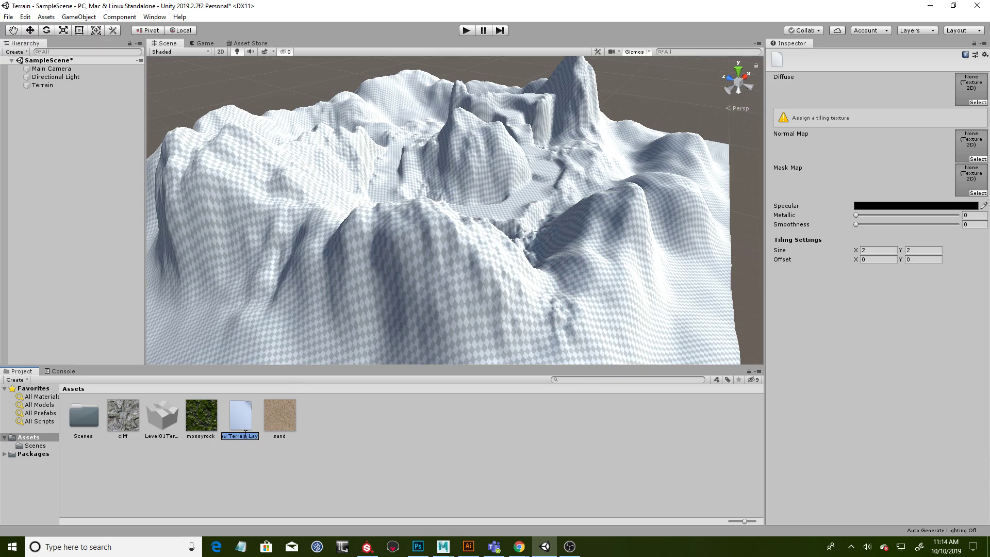
{"action": "type", "text": "Sand"}
{"action": "key", "text": "Return"}
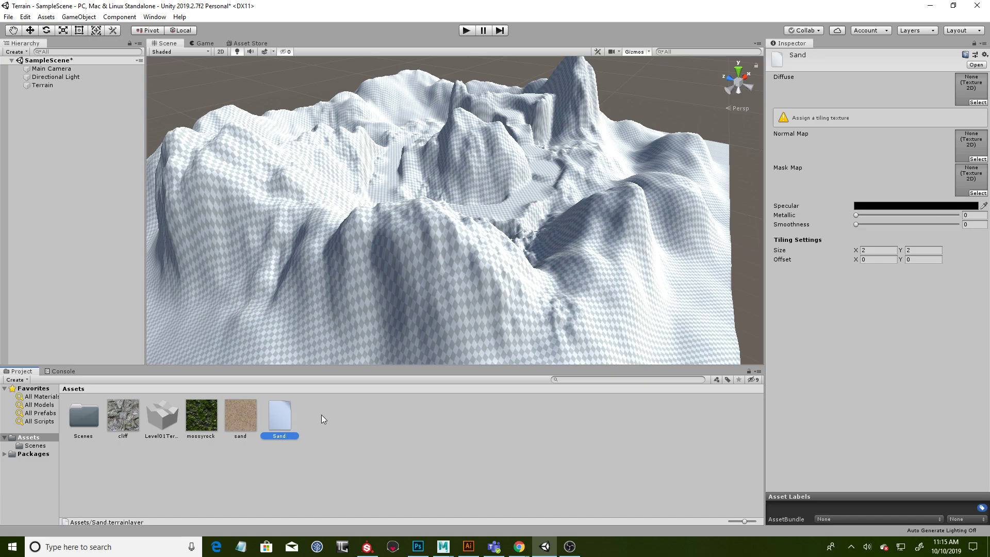
- Assign the sand texture as the Diffuse map of the Sand terrain layer
{"action": "right_click", "coordinate": [244, 418]}
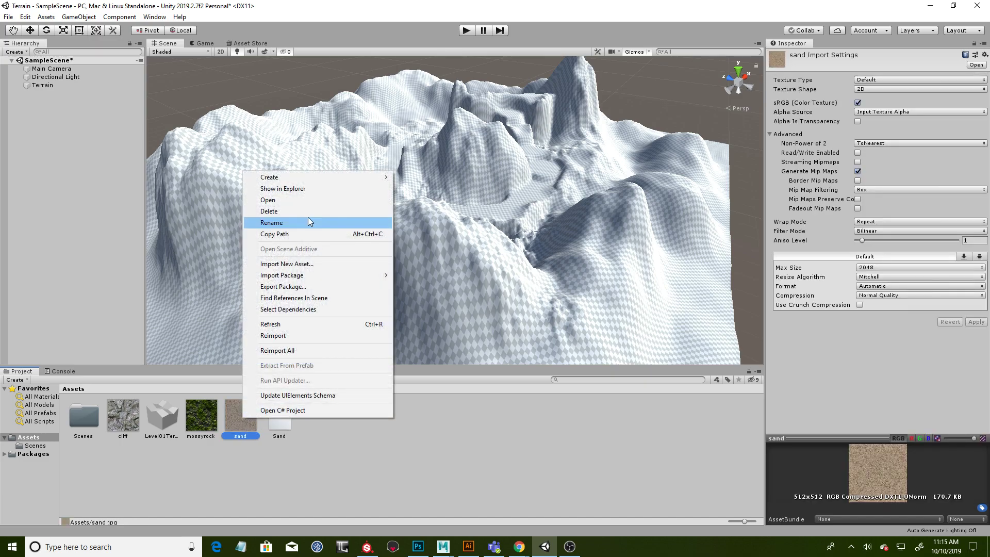
{"action": "left_click", "coordinate": [274, 419]}
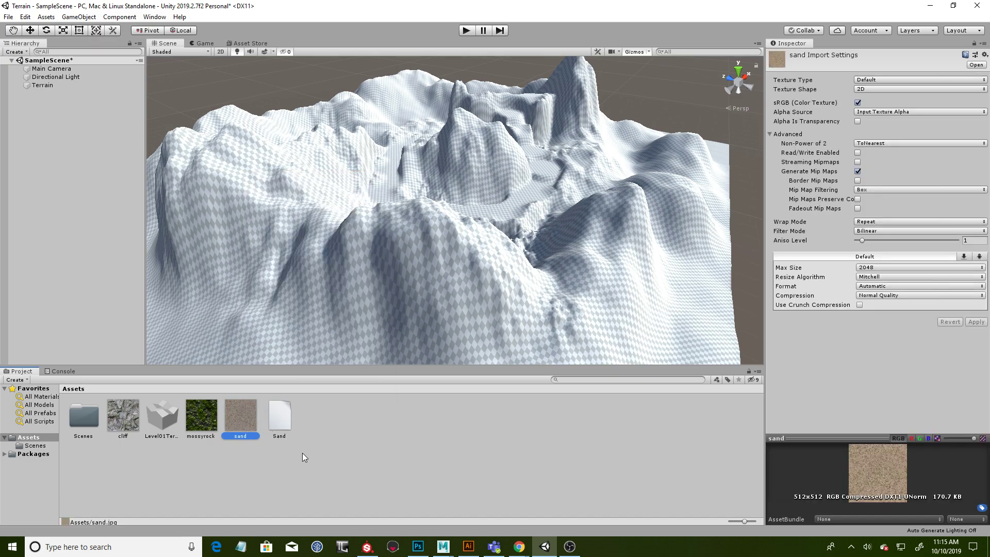
{"action": "left_click", "coordinate": [289, 418]}
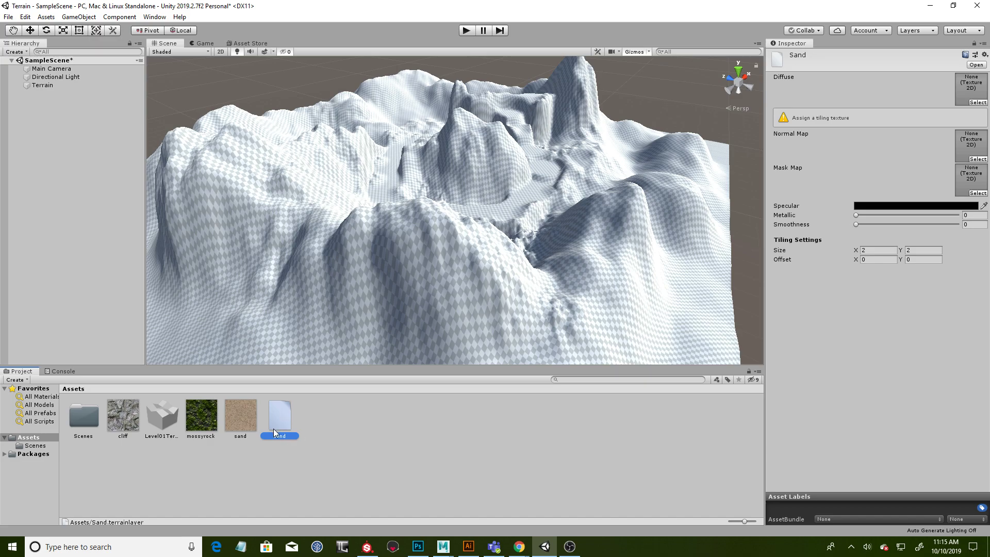
{"action": "left_click", "coordinate": [238, 420]}
{"action": "left_click", "coordinate": [277, 418]}
{"action": "left_click_drag", "start_coordinate": [233, 422], "coordinate": [974, 88]}
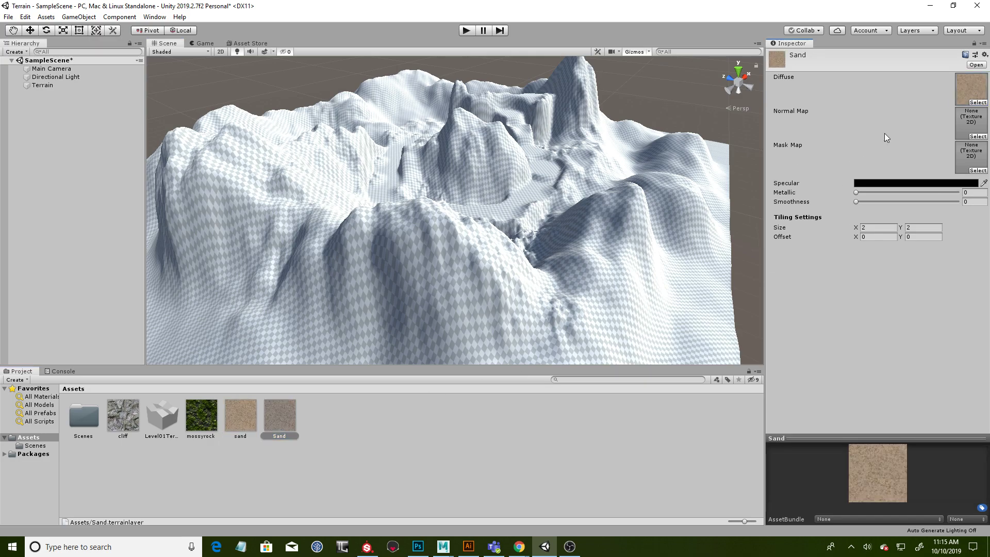
- Rename the Sand terrain layer as SandLayer to distinguish it from the sand texture, and select it
{"action": "left_click", "coordinate": [435, 417]}
{"action": "left_click", "coordinate": [239, 425]}
{"action": "left_click", "coordinate": [279, 437]}
{"action": "left_click", "coordinate": [246, 438]}
{"action": "left_click", "coordinate": [279, 438]}
{"action": "left_click", "coordinate": [249, 438]}
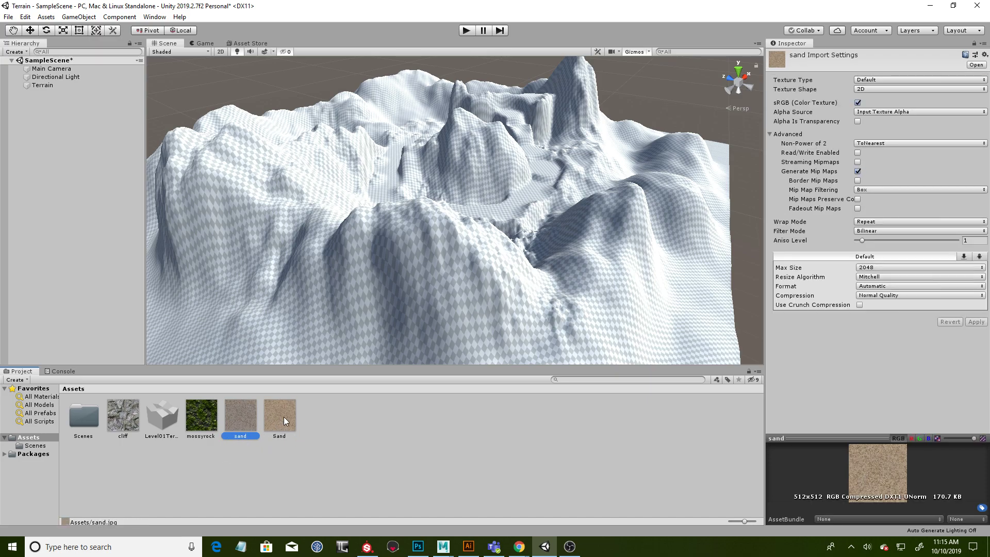
{"action": "left_click", "coordinate": [286, 421]}
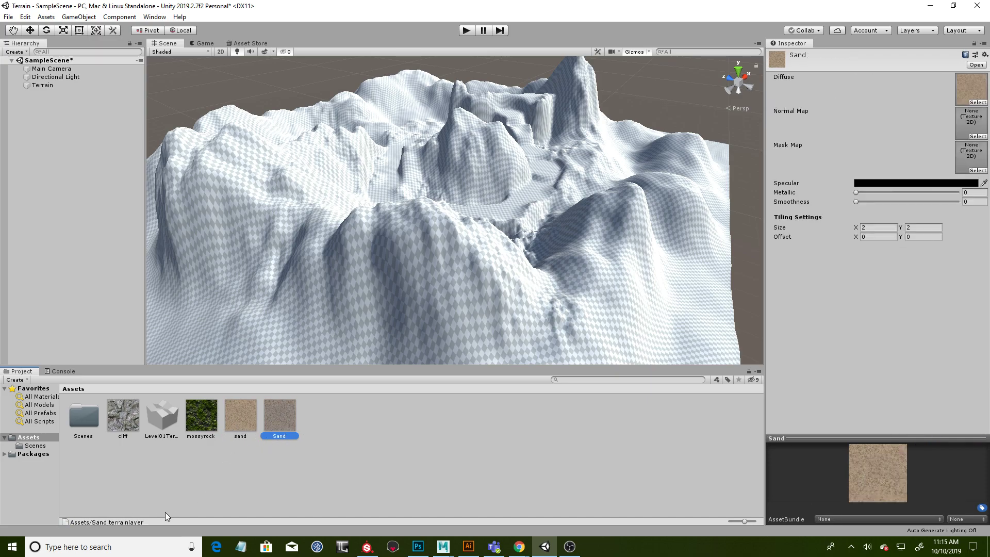
{"action": "left_click", "coordinate": [280, 437]}
{"action": "type", "text": "Layer"}
{"action": "key", "text": "Return"}
{"action": "left_click", "coordinate": [297, 456]}
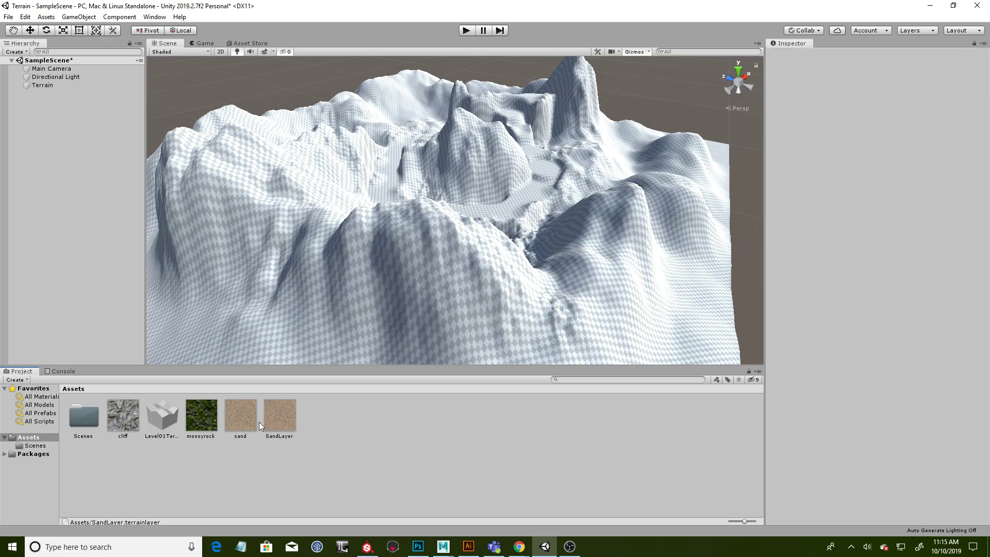
{"action": "left_click", "coordinate": [288, 430]}
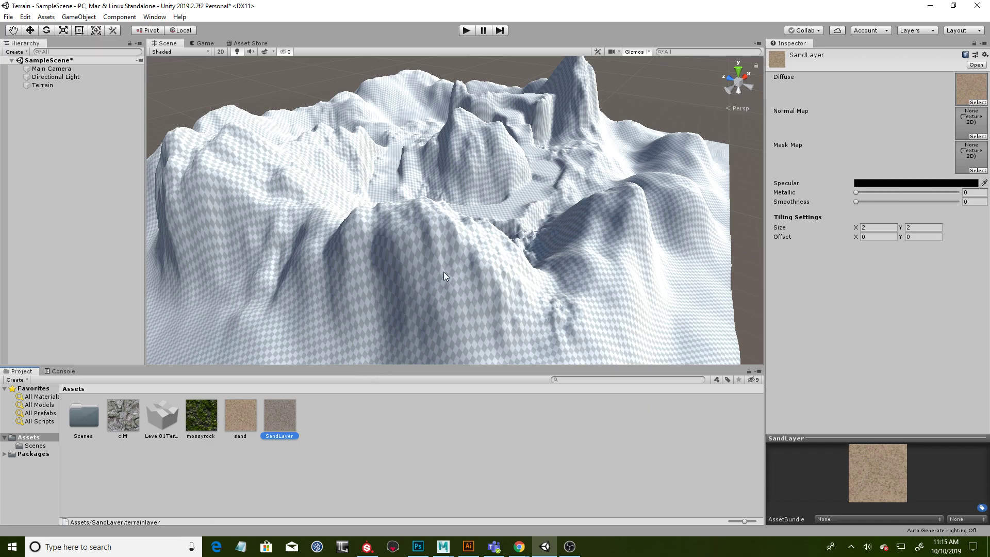
- Add SandLayer to the terrain's layers for the Paint Texture brush
{"action": "left_click", "coordinate": [30, 30]}
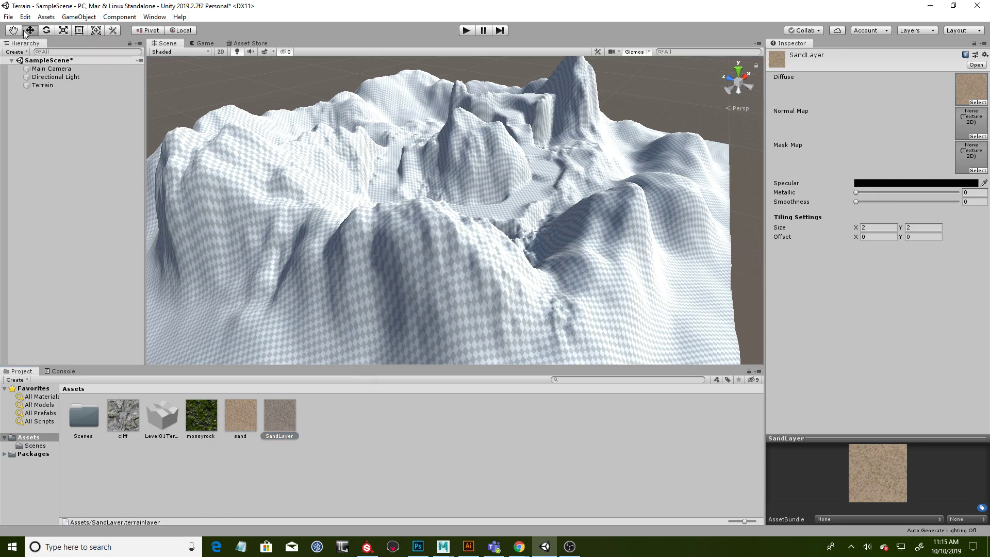
{"action": "left_click", "coordinate": [42, 85]}
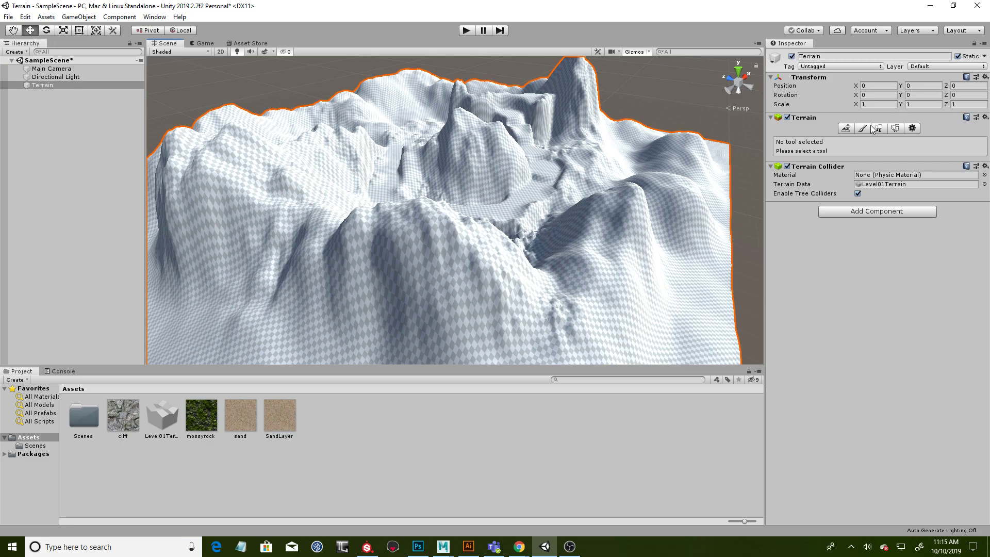
{"action": "left_click", "coordinate": [863, 129]}
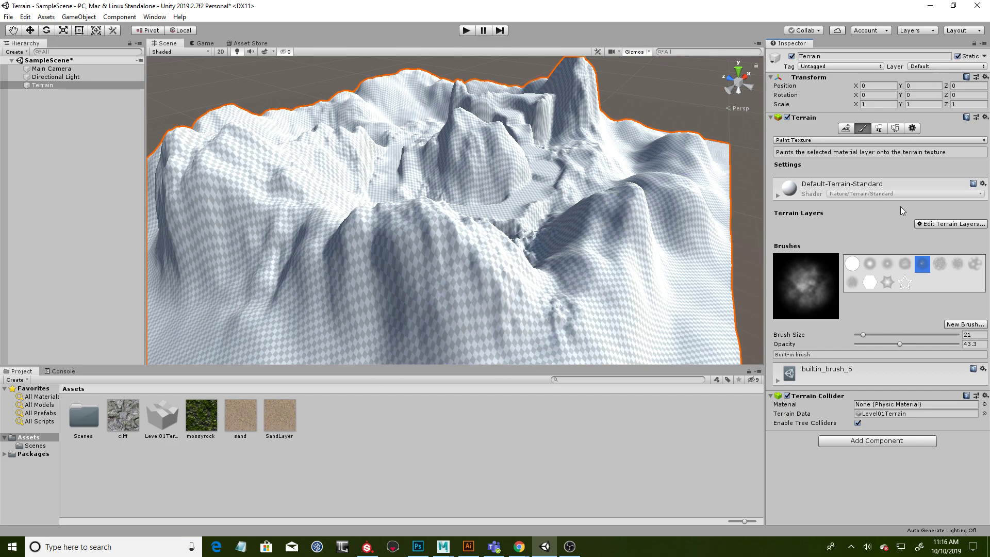
{"action": "left_click", "coordinate": [937, 225]}
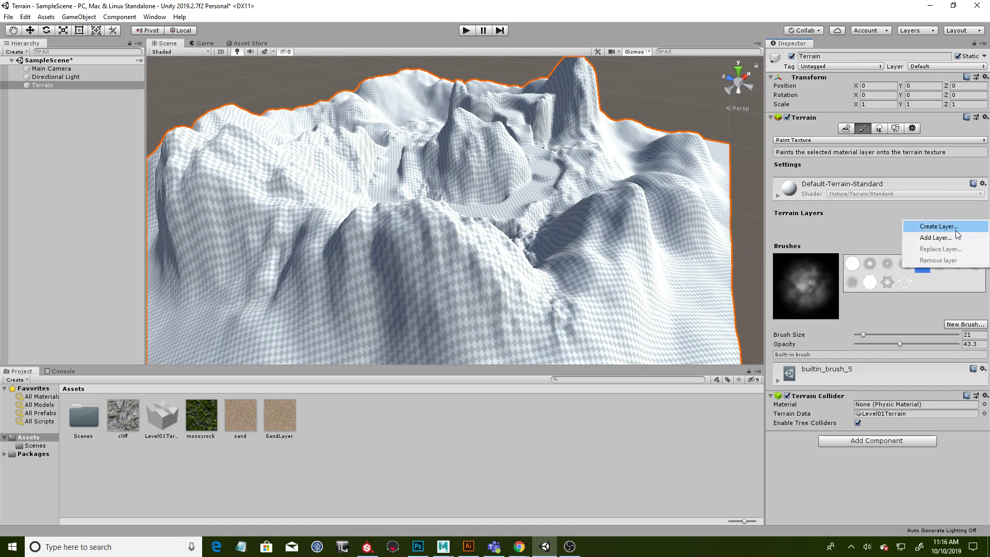
{"action": "left_click", "coordinate": [953, 238]}
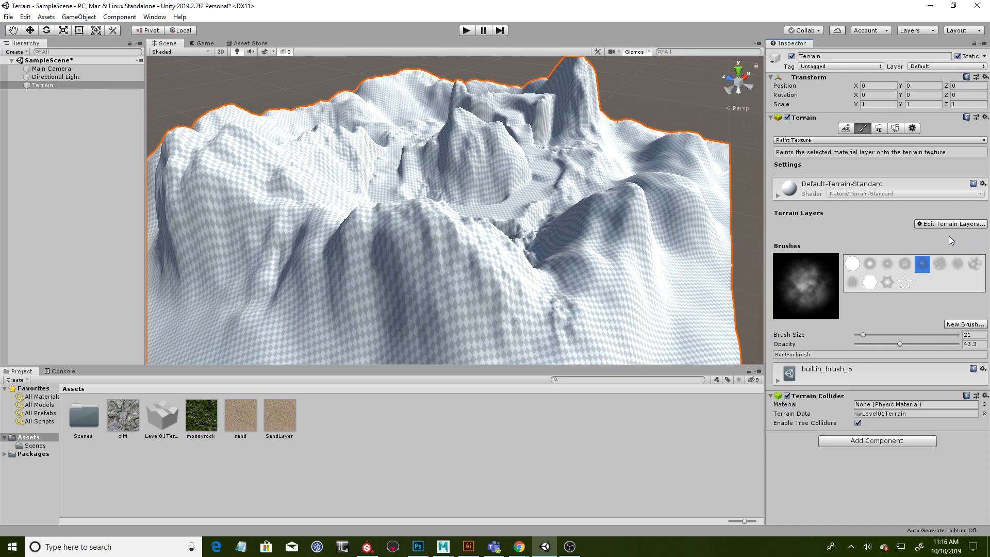
{"action": "left_click", "coordinate": [951, 225]}
{"action": "left_click", "coordinate": [938, 238]}
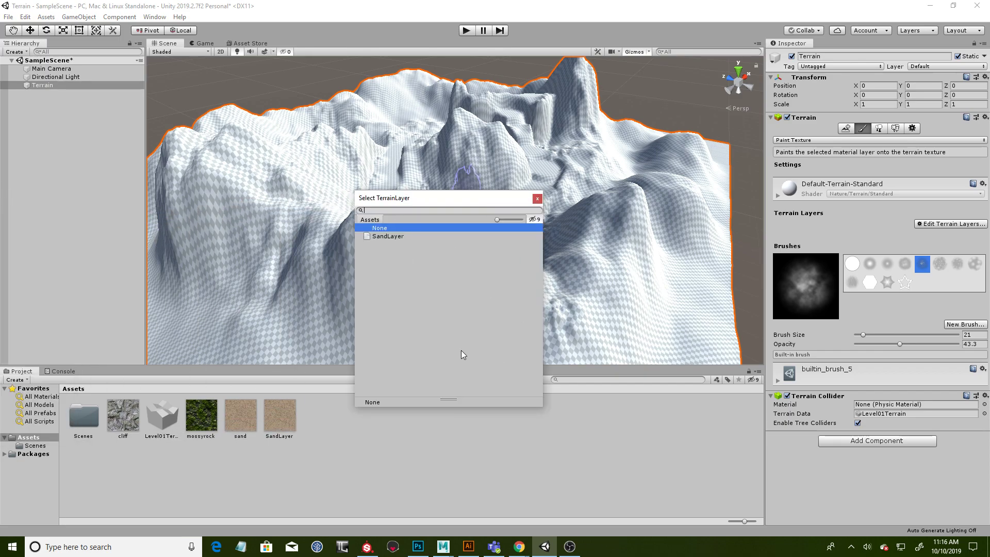
{"action": "left_click_drag", "start_coordinate": [422, 199], "coordinate": [478, 199]}
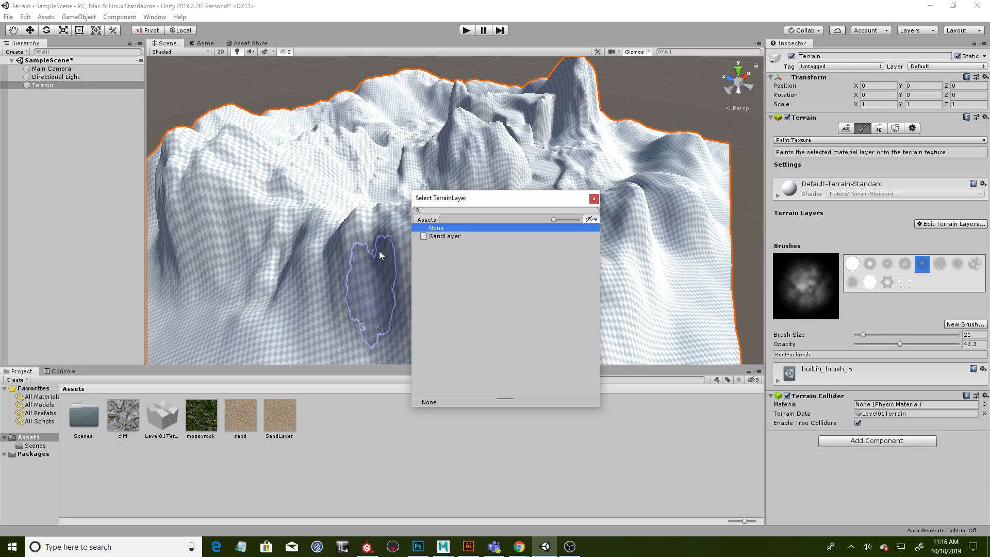
{"action": "left_click", "coordinate": [447, 236]}
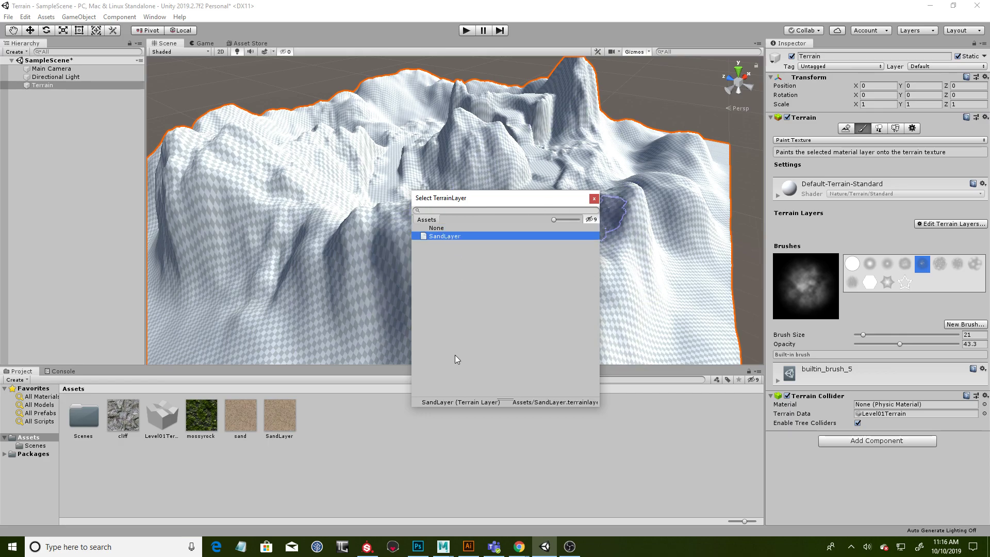
{"action": "double_click", "coordinate": [425, 236]}
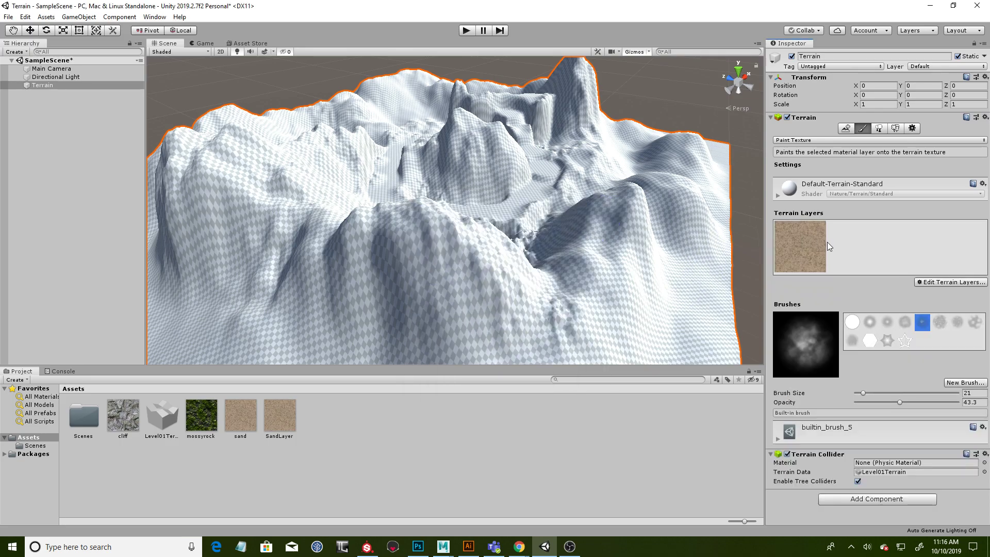
- Paint the terrain's front slopes with SandLayer and set the layer's tiling size to 5 by 5
{"action": "left_click", "coordinate": [801, 255]}
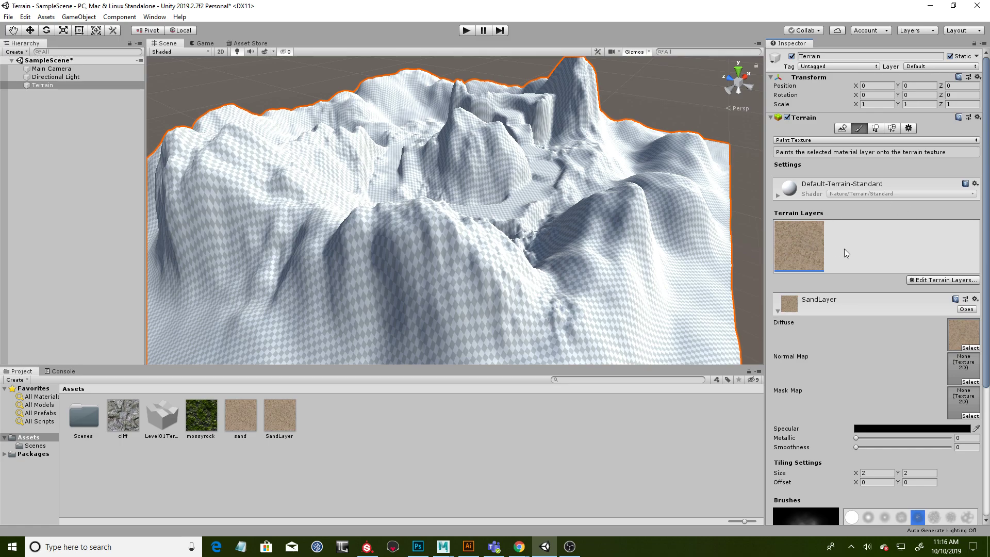
{"action": "mouse_move", "coordinate": [602, 274]}
{"action": "left_mouse_down"}
{"action": "mouse_move", "coordinate": [553, 314]}
{"action": "mouse_move", "coordinate": [518, 282]}
{"action": "mouse_move", "coordinate": [440, 261]}
{"action": "mouse_move", "coordinate": [375, 228]}
{"action": "mouse_move", "coordinate": [247, 311]}
{"action": "mouse_move", "coordinate": [406, 335]}
{"action": "mouse_move", "coordinate": [631, 337]}
{"action": "mouse_move", "coordinate": [590, 251]}
{"action": "mouse_move", "coordinate": [648, 180]}
{"action": "mouse_move", "coordinate": [595, 265]}
{"action": "mouse_move", "coordinate": [577, 218]}
{"action": "mouse_move", "coordinate": [538, 309]}
{"action": "mouse_move", "coordinate": [599, 206]}
{"action": "mouse_move", "coordinate": [605, 262]}
{"action": "left_mouse_up"}
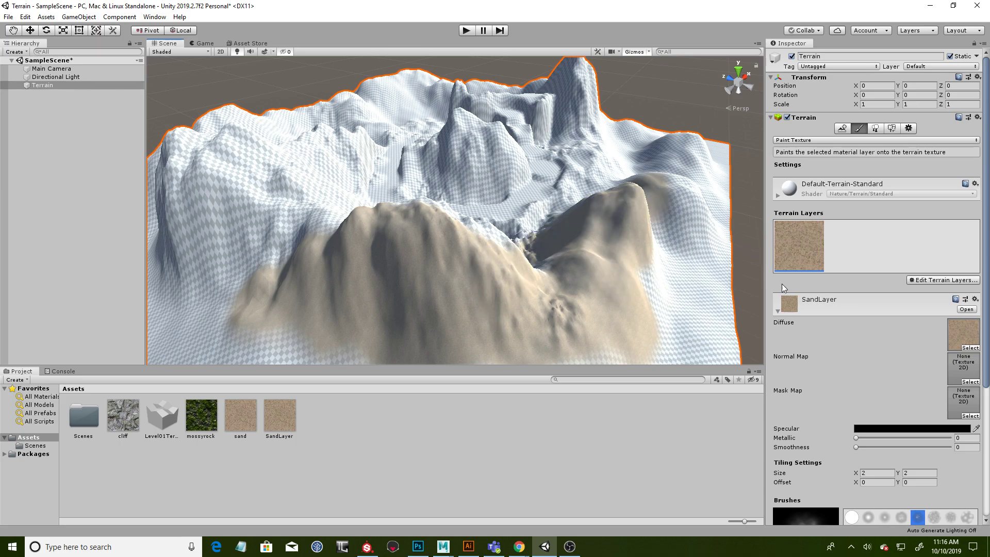
{"action": "scroll", "coordinate": [836, 339], "scroll_direction": "down", "scroll_amount": 5}
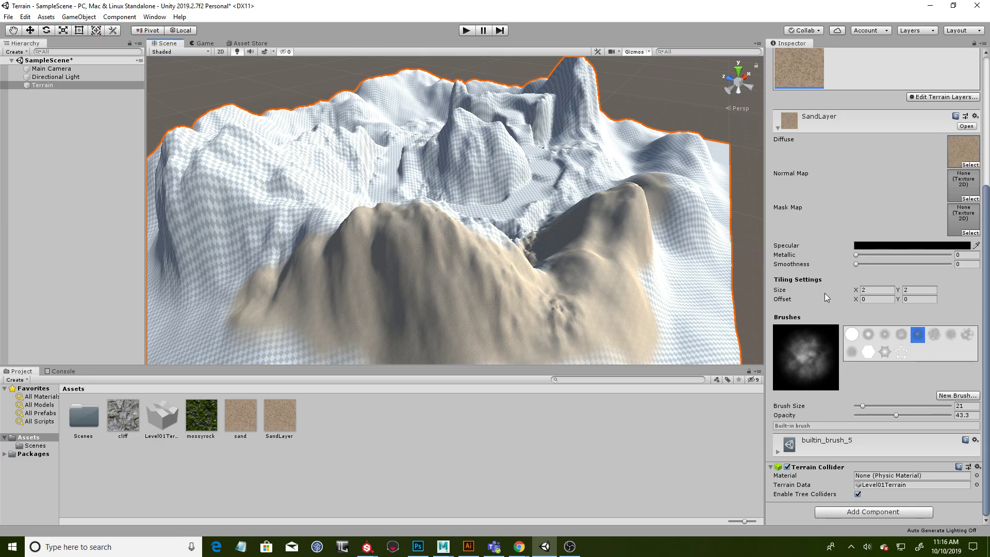
{"action": "scroll", "coordinate": [901, 199], "scroll_direction": "up", "scroll_amount": 3}
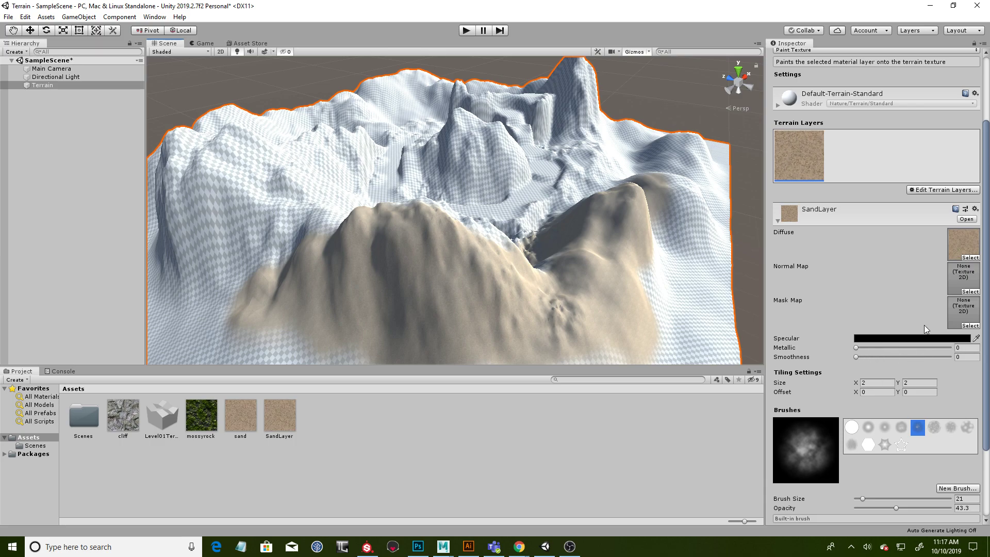
{"action": "left_click", "coordinate": [877, 385]}
{"action": "left_click", "coordinate": [921, 384]}
{"action": "type", "text": "5"}
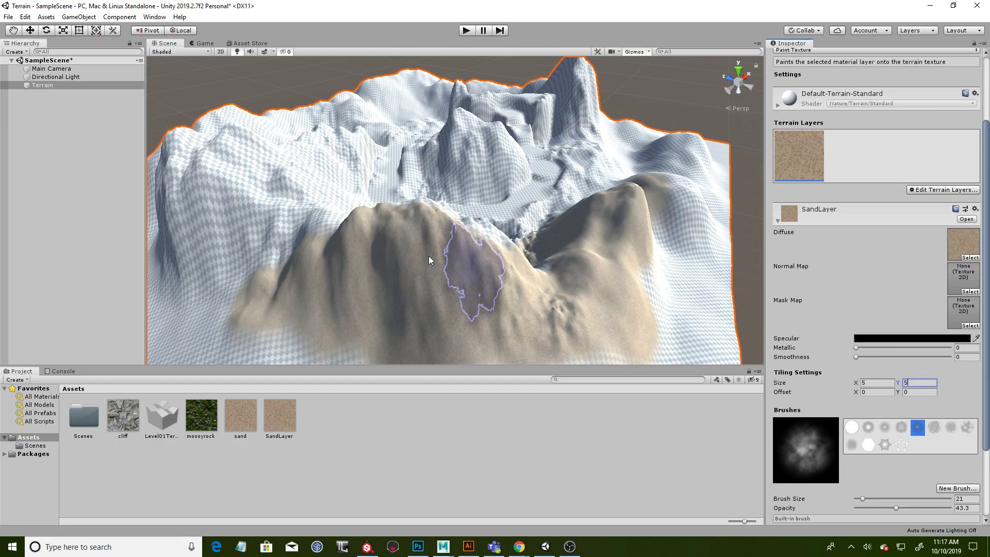
{"action": "left_click", "coordinate": [871, 382]}
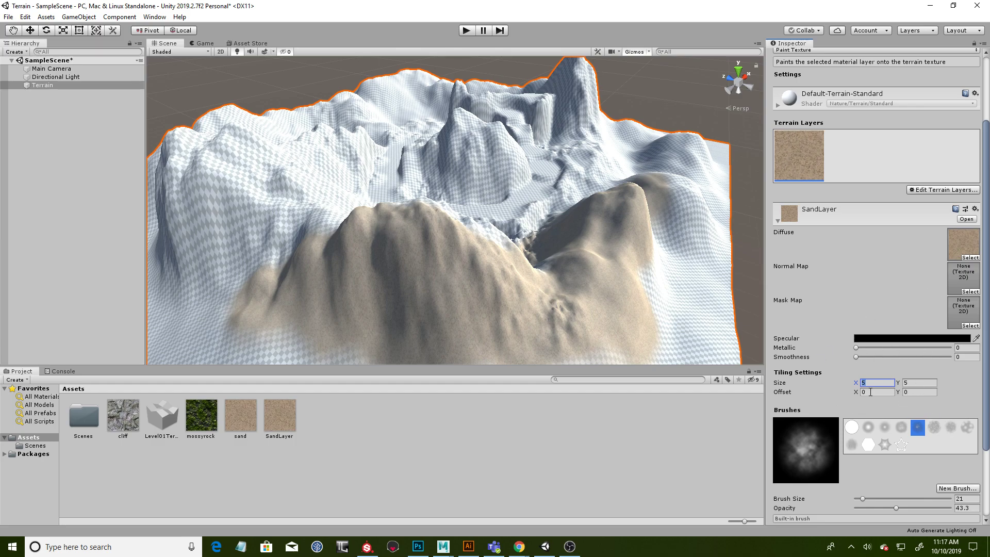
- Set the brush size to 180 and paint the whole terrain with SandLayer
{"action": "mouse_move", "coordinate": [572, 191]}
{"action": "left_mouse_down", "text": "alt"}
{"action": "mouse_move", "coordinate": [611, 162]}
{"action": "mouse_move", "coordinate": [495, 237]}
{"action": "left_mouse_up", "text": "alt"}
{"action": "mouse_move", "coordinate": [392, 277]}
{"action": "left_mouse_down"}
{"action": "mouse_move", "coordinate": [366, 343]}
{"action": "mouse_move", "coordinate": [351, 179]}
{"action": "mouse_move", "coordinate": [412, 222]}
{"action": "mouse_move", "coordinate": [400, 262]}
{"action": "mouse_move", "coordinate": [431, 279]}
{"action": "mouse_move", "coordinate": [412, 304]}
{"action": "left_mouse_up"}
{"action": "scroll", "coordinate": [400, 289], "scroll_direction": "down", "scroll_amount": 10}
{"action": "left_click_drag", "start_coordinate": [393, 219], "coordinate": [393, 278]}
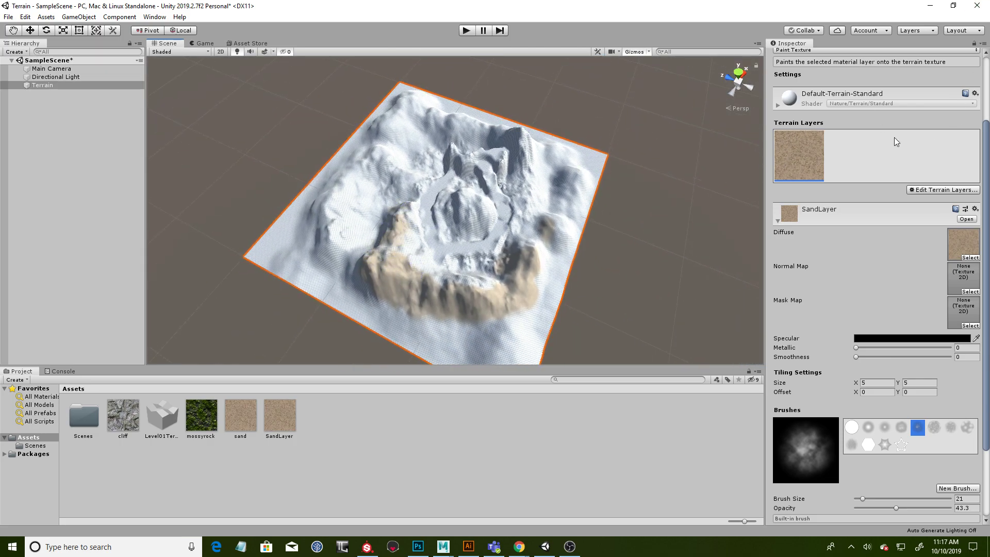
{"action": "scroll", "coordinate": [859, 143], "scroll_direction": "up", "scroll_amount": 4}
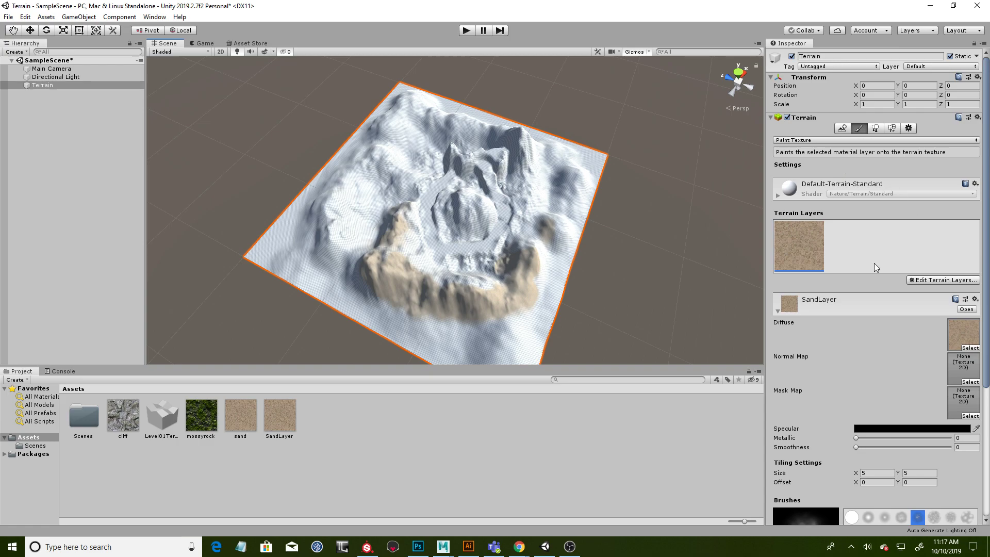
{"action": "scroll", "coordinate": [874, 266], "scroll_direction": "down", "scroll_amount": 6}
{"action": "left_click_drag", "start_coordinate": [863, 406], "coordinate": [892, 405]}
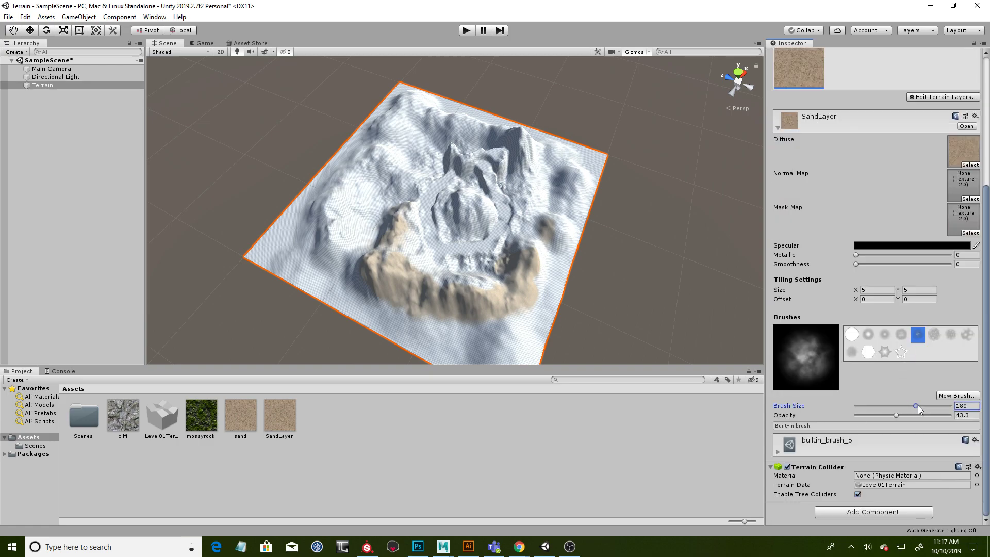
{"action": "mouse_move", "coordinate": [541, 268]}
{"action": "left_mouse_down"}
{"action": "mouse_move", "coordinate": [542, 224]}
{"action": "mouse_move", "coordinate": [444, 310]}
{"action": "mouse_move", "coordinate": [450, 345]}
{"action": "mouse_move", "coordinate": [345, 200]}
{"action": "mouse_move", "coordinate": [402, 118]}
{"action": "mouse_move", "coordinate": [411, 191]}
{"action": "mouse_move", "coordinate": [516, 144]}
{"action": "left_mouse_up"}
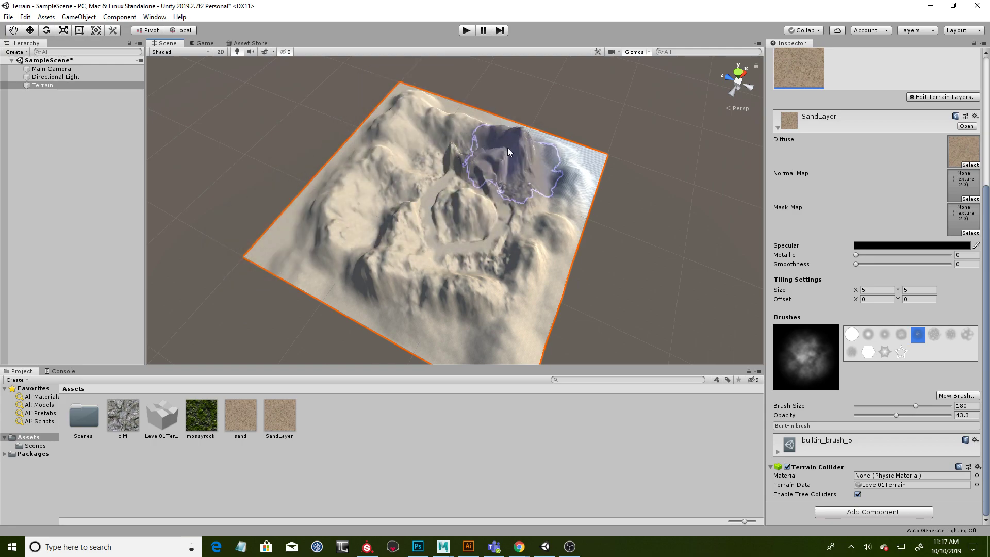
{"action": "left_click_drag", "start_coordinate": [639, 245], "coordinate": [655, 216], "text": "alt"}
{"action": "mouse_move", "coordinate": [655, 217]}
{"action": "right_mouse_down", "text": "alt"}
{"action": "mouse_move", "coordinate": [678, 193]}
{"action": "mouse_move", "coordinate": [442, 221]}
{"action": "right_mouse_up", "text": "alt"}
{"action": "mouse_move", "coordinate": [393, 159]}
{"action": "left_mouse_down", "text": "alt"}
{"action": "mouse_move", "coordinate": [539, 209]}
{"action": "mouse_move", "coordinate": [523, 213]}
{"action": "mouse_move", "coordinate": [633, 137]}
{"action": "mouse_move", "coordinate": [634, 177]}
{"action": "mouse_move", "coordinate": [579, 221]}
{"action": "mouse_move", "coordinate": [537, 223]}
{"action": "mouse_move", "coordinate": [593, 235]}
{"action": "left_mouse_up", "text": "alt"}
{"action": "scroll", "coordinate": [593, 234], "scroll_direction": "up", "scroll_amount": 10, "text": "alt"}
{"action": "mouse_move", "coordinate": [538, 183]}
{"action": "left_mouse_down", "text": "alt"}
{"action": "mouse_move", "coordinate": [602, 154]}
{"action": "mouse_move", "coordinate": [496, 185]}
{"action": "mouse_move", "coordinate": [595, 142]}
{"action": "mouse_move", "coordinate": [570, 168]}
{"action": "mouse_move", "coordinate": [482, 174]}
{"action": "mouse_move", "coordinate": [503, 199]}
{"action": "mouse_move", "coordinate": [363, 307]}
{"action": "left_mouse_up", "text": "alt"}
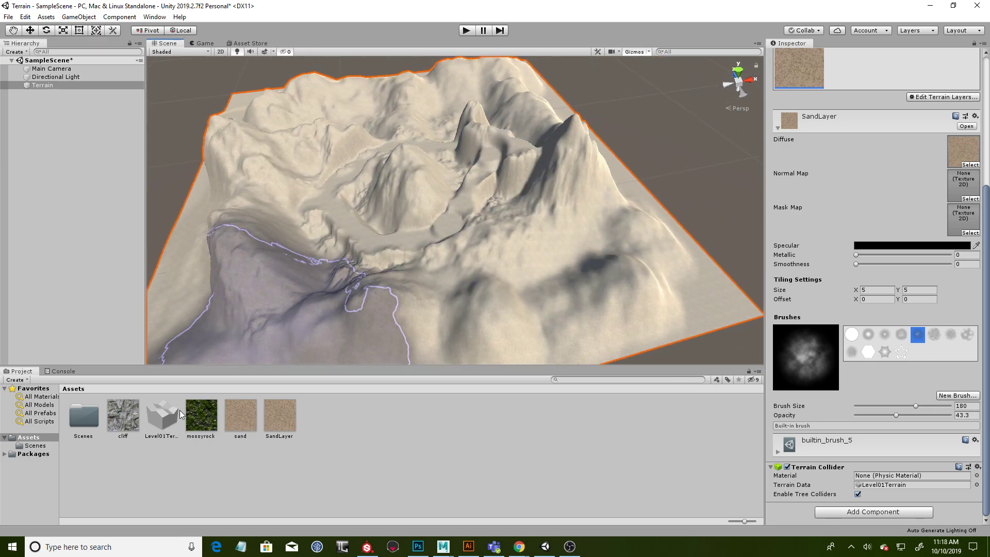
- Create a new terrain layer named MossyRock in the Assets folder
{"action": "left_click", "coordinate": [397, 435]}
{"action": "left_click_drag", "start_coordinate": [456, 226], "coordinate": [541, 231], "text": "alt"}
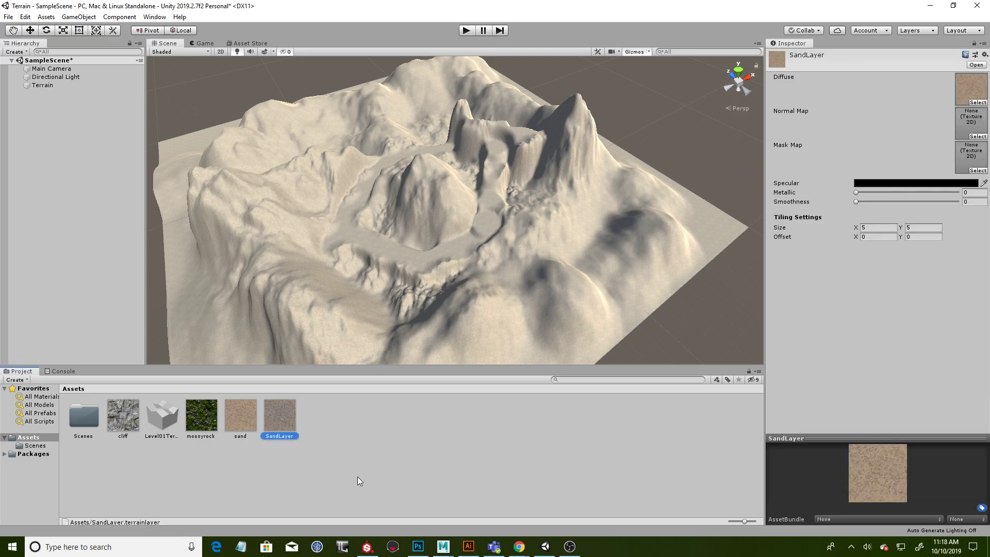
{"action": "left_click", "coordinate": [356, 412]}
{"action": "right_click", "coordinate": [321, 413]}
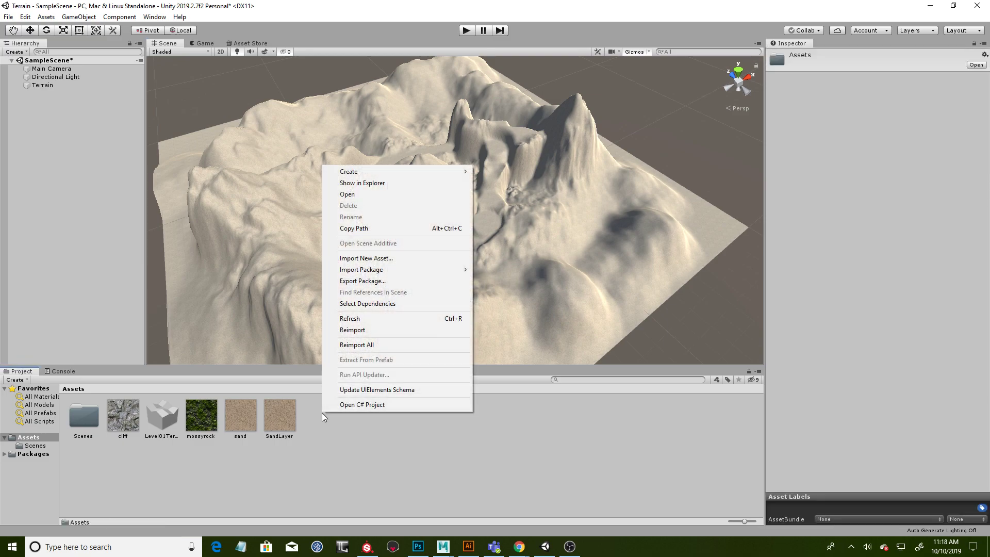
{"action": "mouse_move", "coordinate": [407, 174]}
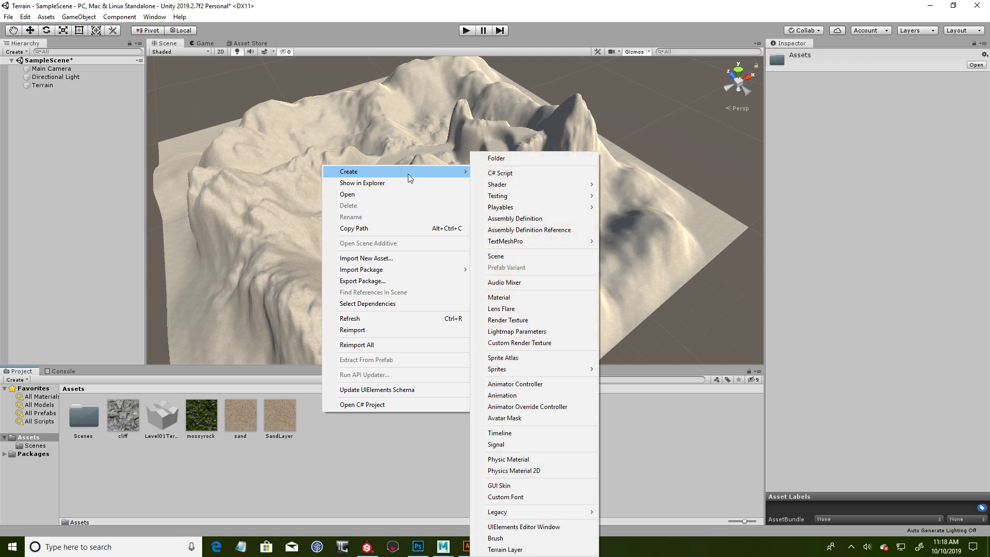
{"action": "left_click", "coordinate": [505, 549]}
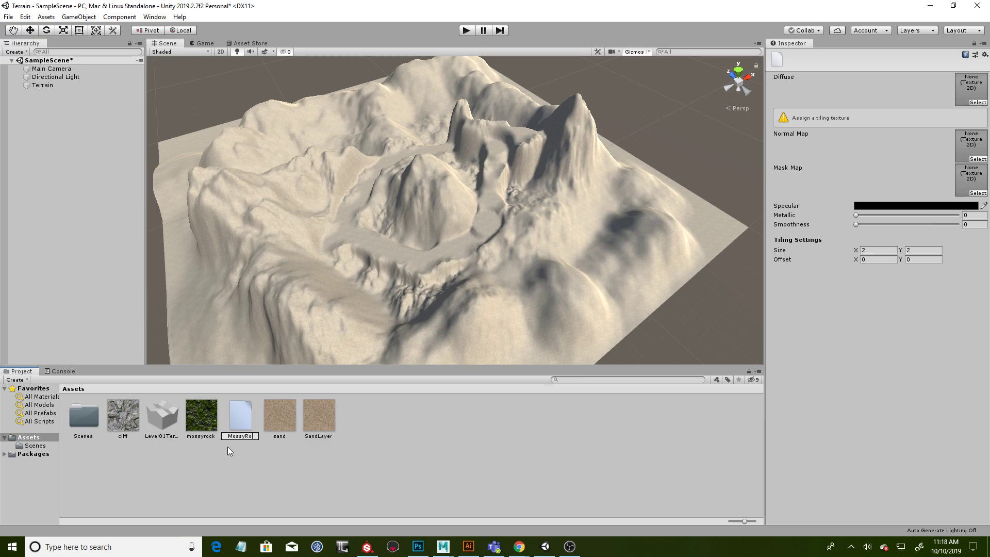
{"action": "type", "text": "MossyRock"}
{"action": "key", "text": "Return"}
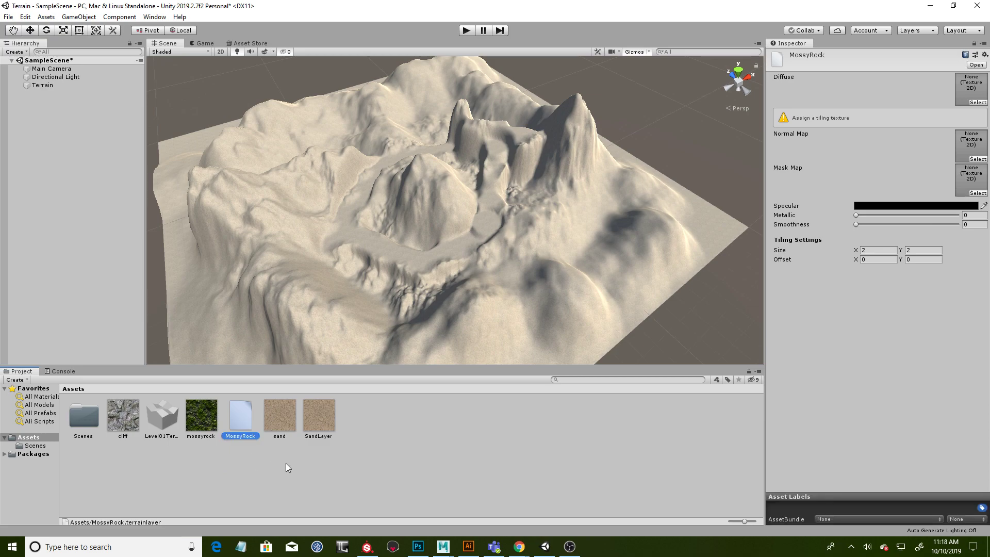
- Rename the MossyRock terrain layer as MossyRockLayer to distinguish it from the mossyrock texture
{"action": "left_click", "coordinate": [248, 437]}
{"action": "left_click", "coordinate": [204, 420]}
{"action": "left_click", "coordinate": [243, 429]}
{"action": "left_click", "coordinate": [201, 423]}
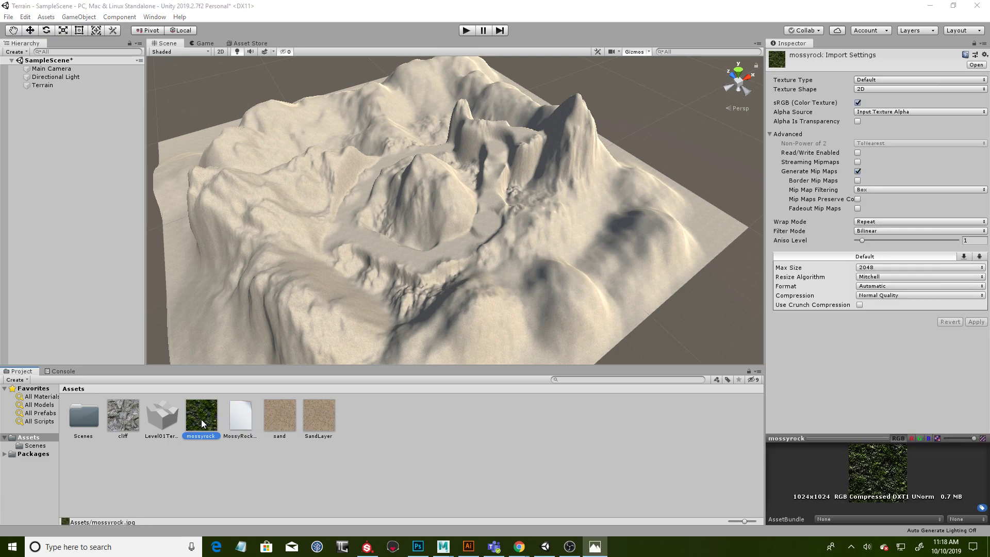
- Assign the mossyrock texture as the Diffuse map of MossyRockLayer
{"action": "left_click", "coordinate": [249, 427]}
{"action": "left_click_drag", "start_coordinate": [293, 428], "coordinate": [850, 115]}
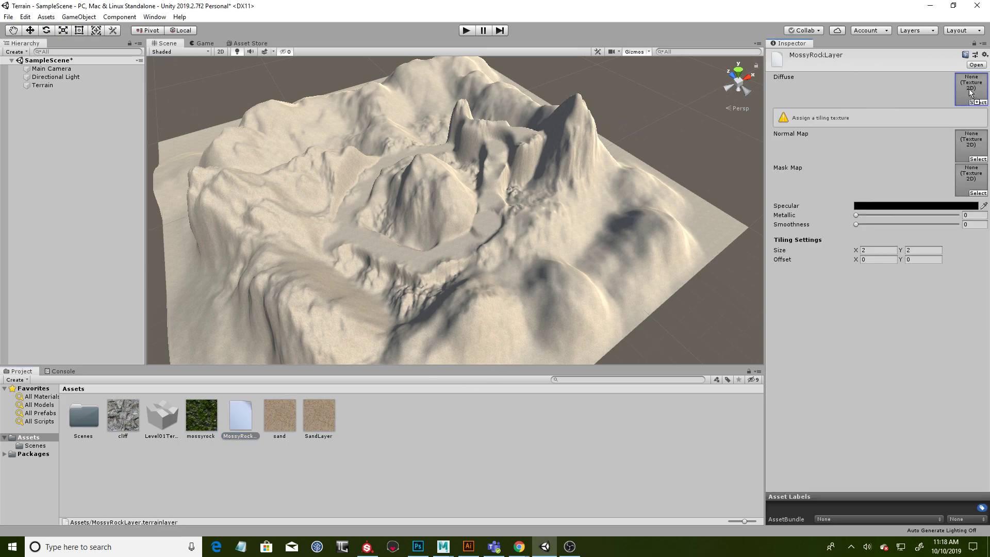
{"action": "left_click_drag", "start_coordinate": [970, 92], "coordinate": [969, 103]}
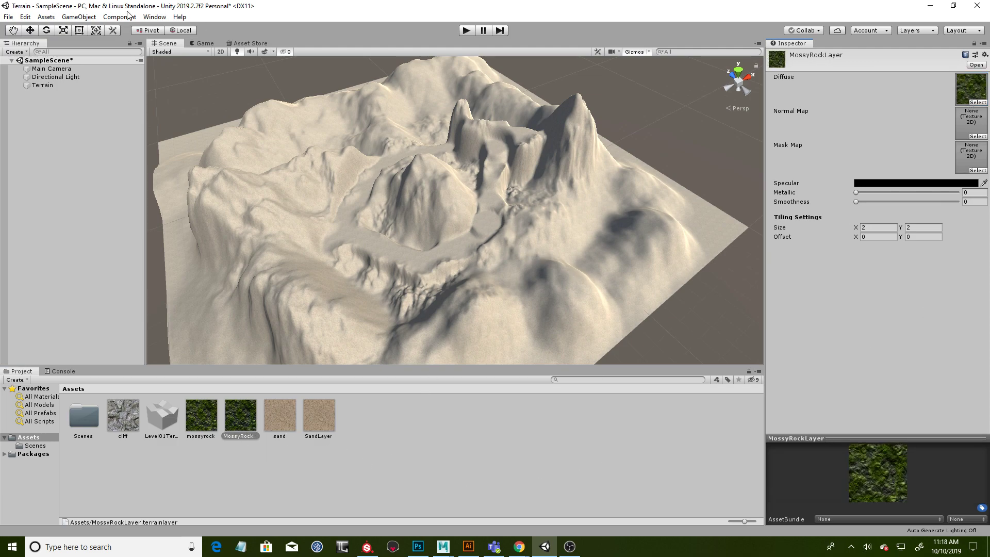
- Add MossyRockLayer to the terrain's layers for the Paint Texture brush
{"action": "left_click", "coordinate": [283, 209]}
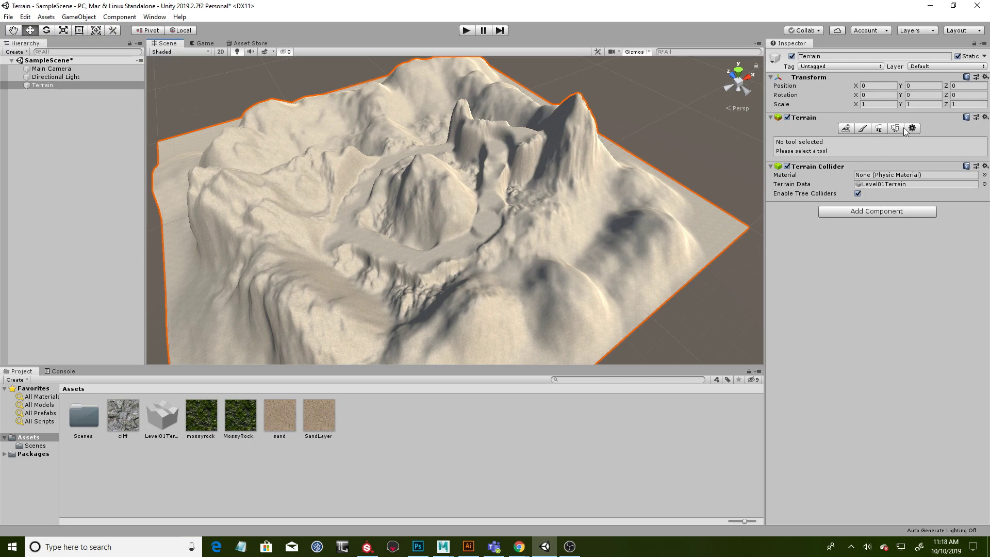
{"action": "left_click", "coordinate": [862, 128]}
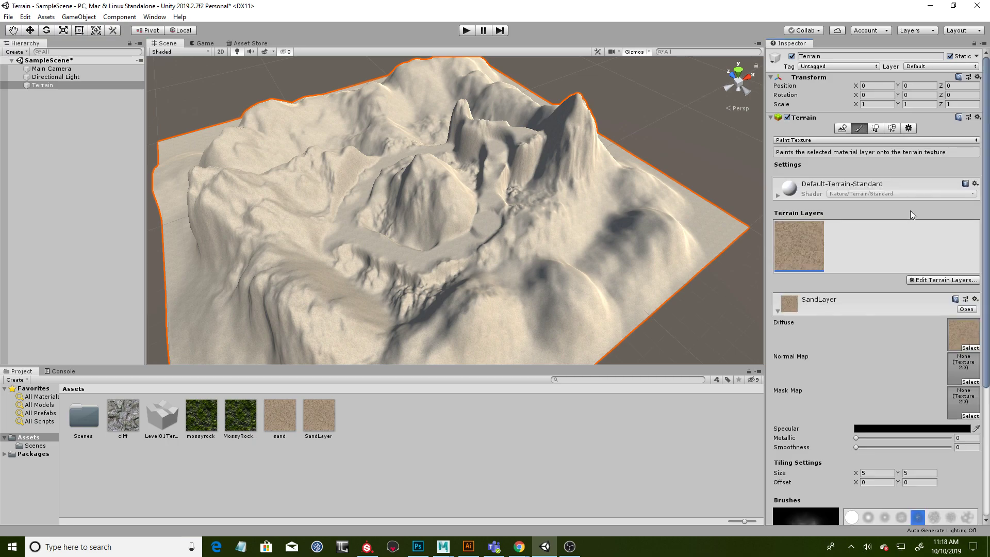
{"action": "left_click", "coordinate": [944, 281]}
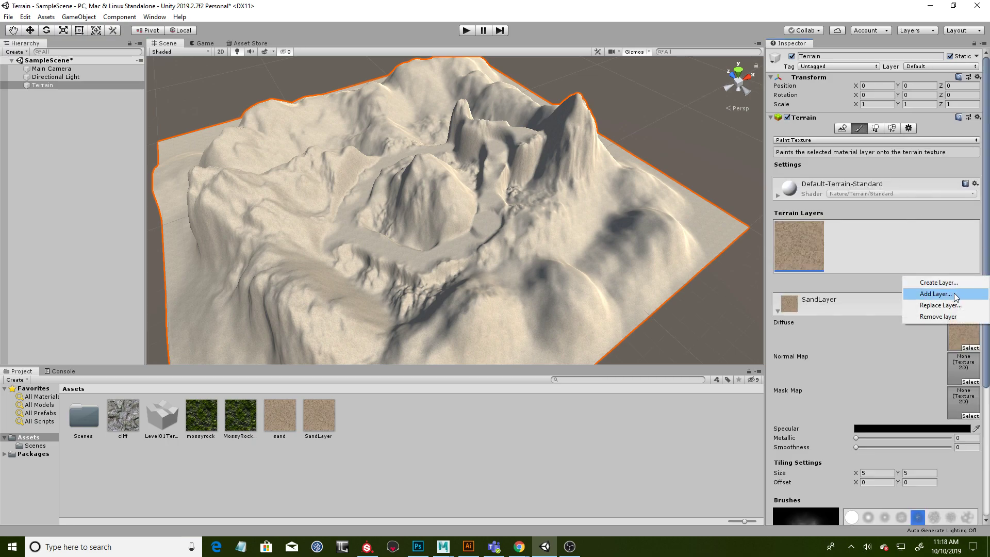
{"action": "left_click", "coordinate": [956, 297]}
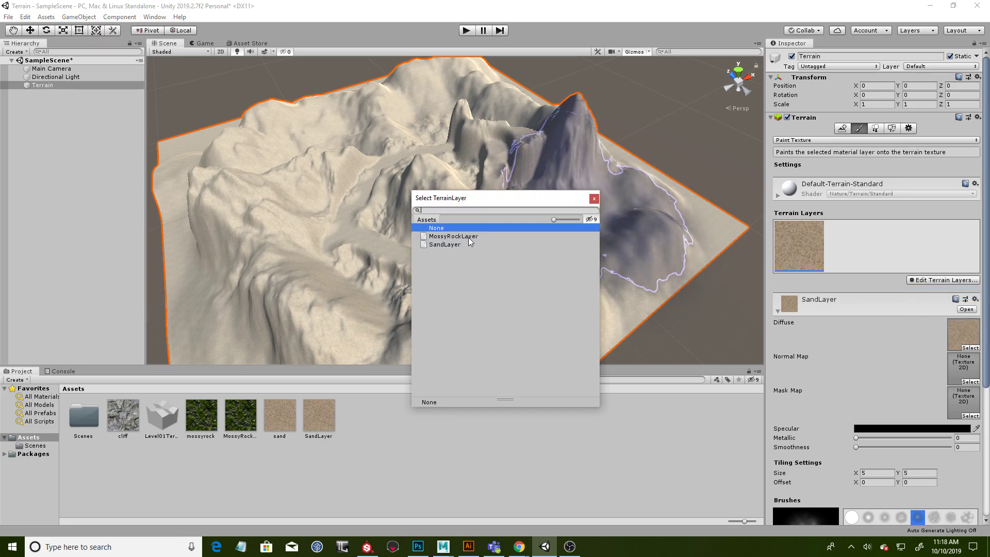
{"action": "left_click", "coordinate": [428, 237]}
{"action": "double_click", "coordinate": [436, 237]}
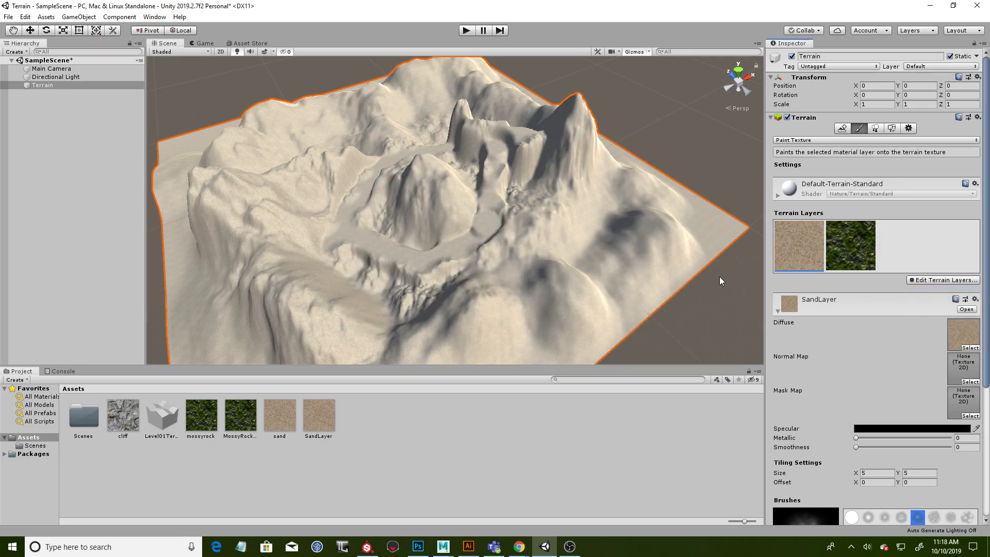
{"action": "left_click", "coordinate": [848, 253]}
{"action": "left_click", "coordinate": [804, 255]}
{"action": "left_click", "coordinate": [835, 255]}
{"action": "left_click", "coordinate": [805, 255]}
{"action": "left_click", "coordinate": [837, 255]}
{"action": "left_click", "coordinate": [817, 253]}
{"action": "left_click", "coordinate": [853, 262]}
{"action": "left_click", "coordinate": [815, 258]}
{"action": "left_click", "coordinate": [837, 263]}
{"action": "left_click", "coordinate": [816, 259]}
{"action": "left_click", "coordinate": [838, 255]}
{"action": "left_click", "coordinate": [817, 255]}
{"action": "left_click", "coordinate": [841, 250]}
{"action": "left_click", "coordinate": [810, 255]}
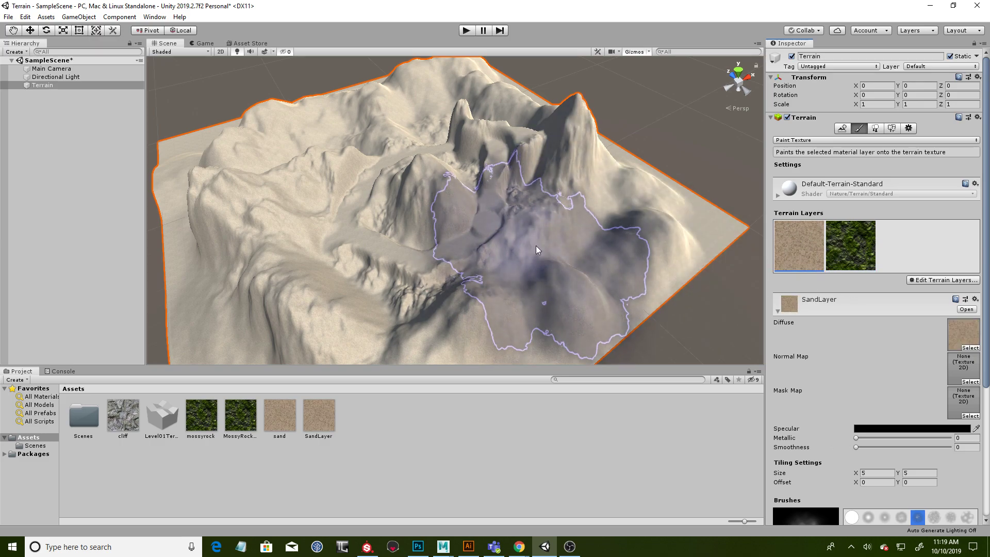
- Paint MossyRockLayer over the hills outside the circular path with brush size 45 and opacity 30.7
{"action": "left_click", "coordinate": [856, 253]}
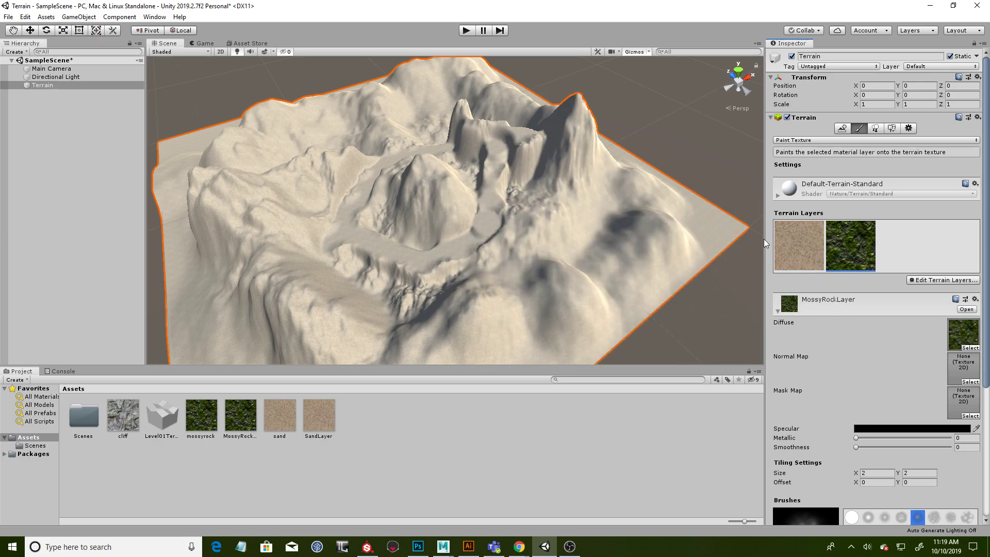
{"action": "scroll", "coordinate": [970, 488], "scroll_direction": "down", "scroll_amount": 6}
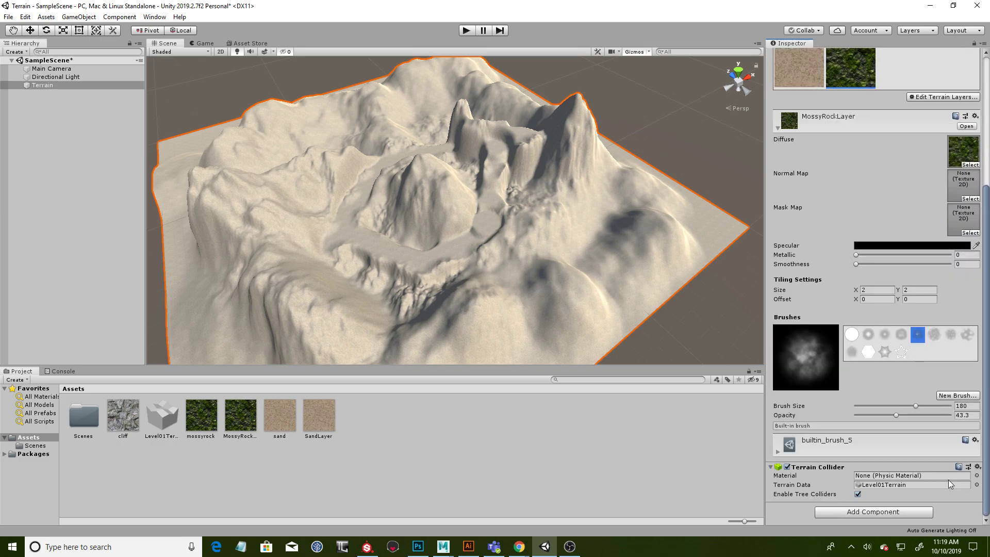
{"action": "mouse_move", "coordinate": [912, 405]}
{"action": "left_mouse_down"}
{"action": "mouse_move", "coordinate": [883, 406]}
{"action": "mouse_move", "coordinate": [886, 415]}
{"action": "left_mouse_up"}
{"action": "left_click", "coordinate": [871, 405]}
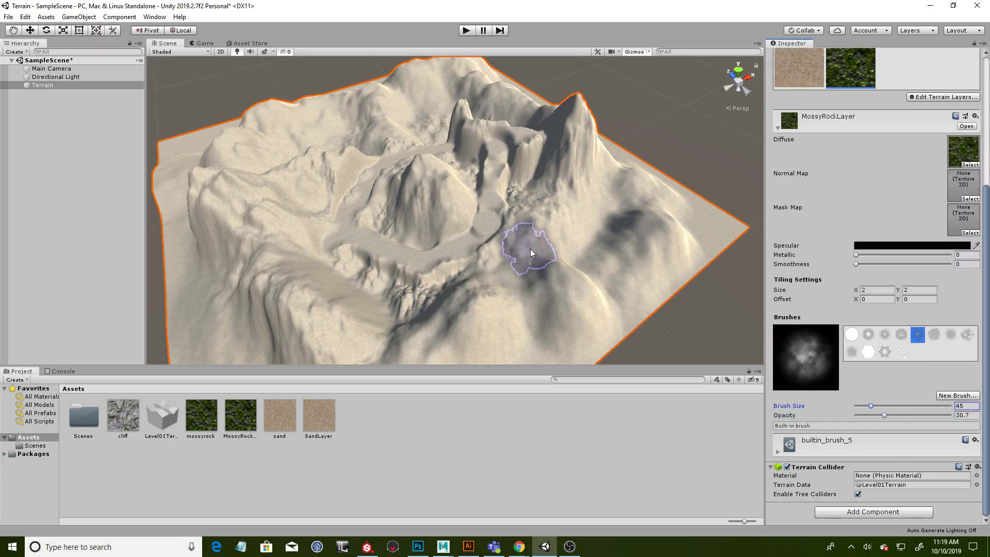
{"action": "left_click_drag", "start_coordinate": [525, 249], "coordinate": [556, 222]}
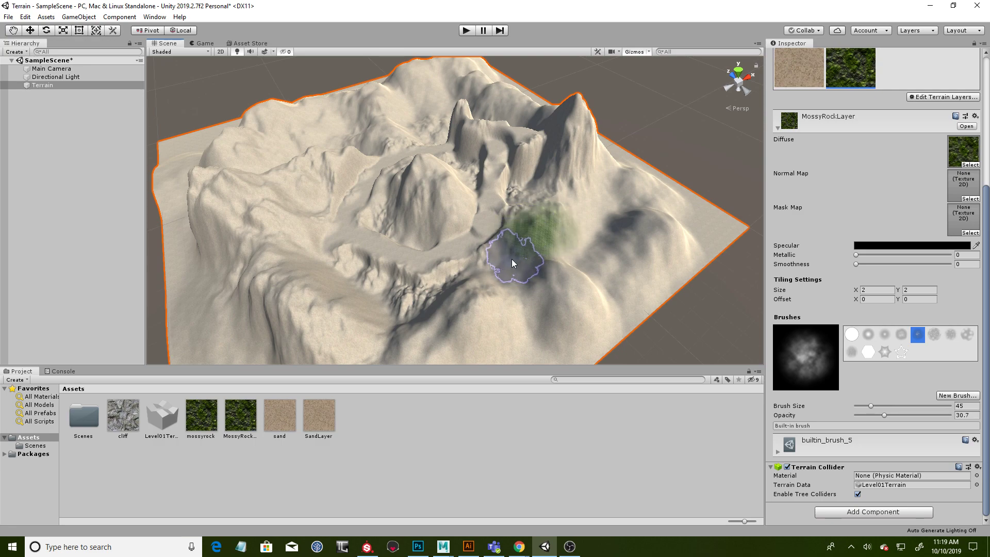
{"action": "mouse_move", "coordinate": [469, 295]}
{"action": "left_mouse_down"}
{"action": "mouse_move", "coordinate": [346, 300]}
{"action": "mouse_move", "coordinate": [258, 216]}
{"action": "mouse_move", "coordinate": [266, 305]}
{"action": "mouse_move", "coordinate": [277, 311]}
{"action": "mouse_move", "coordinate": [359, 324]}
{"action": "mouse_move", "coordinate": [211, 242]}
{"action": "left_mouse_up"}
{"action": "mouse_move", "coordinate": [250, 137]}
{"action": "left_mouse_down"}
{"action": "mouse_move", "coordinate": [225, 180]}
{"action": "mouse_move", "coordinate": [306, 157]}
{"action": "left_mouse_up"}
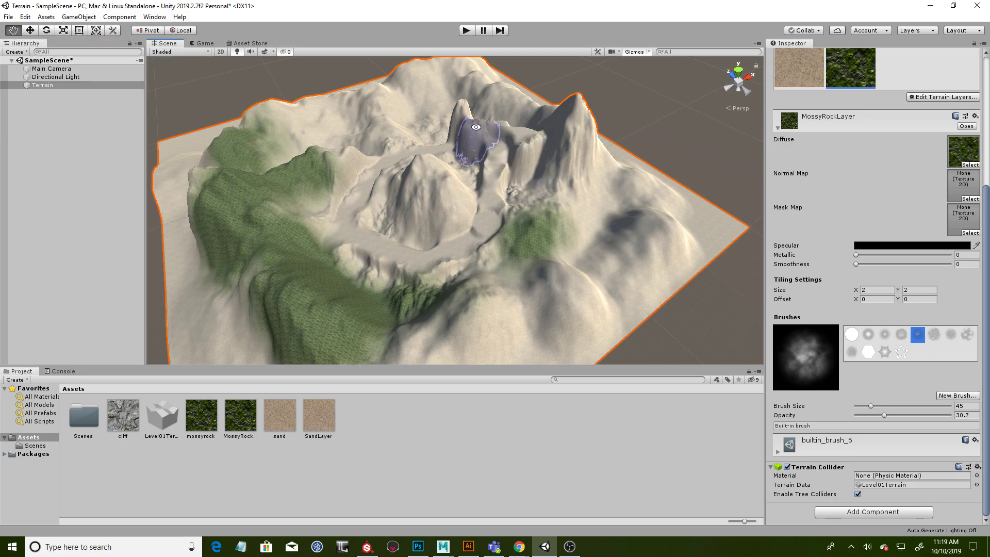
- Paint MossyRockLayer over the central mound, the tall peak and the surrounding mountains, leaving the path sandy
{"action": "left_click_drag", "start_coordinate": [476, 127], "coordinate": [438, 252], "text": "alt"}
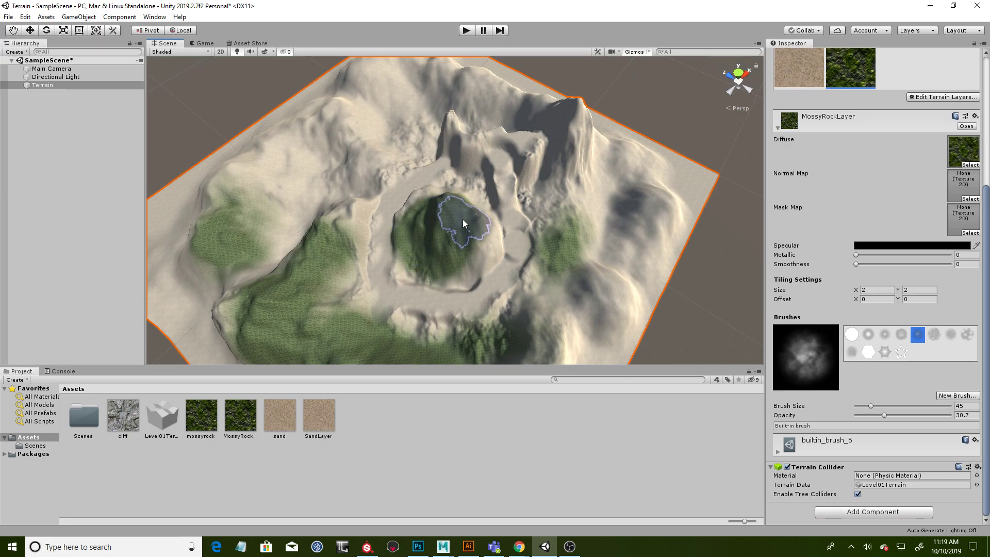
{"action": "left_click_drag", "start_coordinate": [497, 170], "coordinate": [431, 263], "text": "alt"}
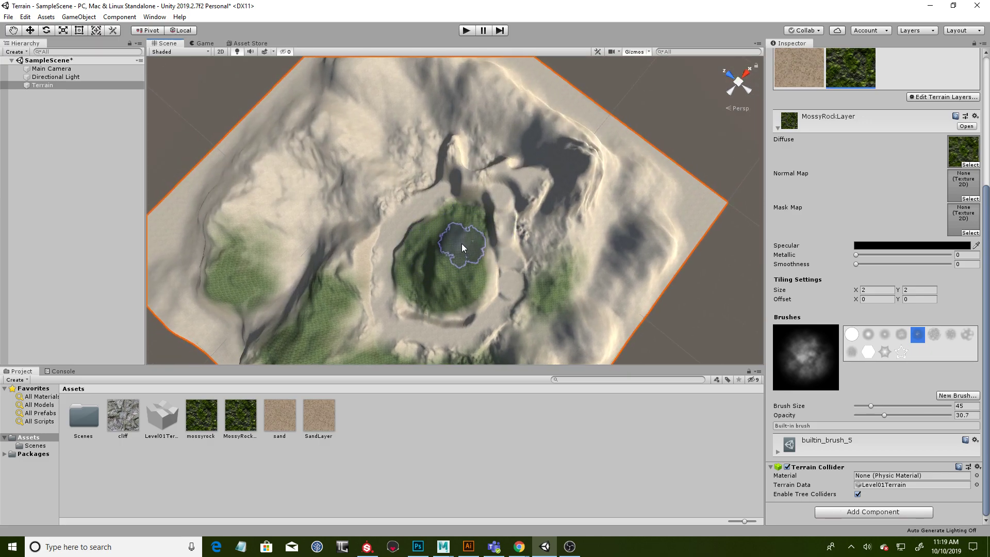
{"action": "mouse_move", "coordinate": [418, 264]}
{"action": "left_mouse_down"}
{"action": "mouse_move", "coordinate": [354, 170]}
{"action": "mouse_move", "coordinate": [327, 265]}
{"action": "mouse_move", "coordinate": [250, 199]}
{"action": "mouse_move", "coordinate": [320, 148]}
{"action": "left_mouse_up"}
{"action": "left_click_drag", "start_coordinate": [393, 110], "coordinate": [462, 229], "text": "alt"}
{"action": "mouse_move", "coordinate": [453, 113]}
{"action": "left_mouse_down"}
{"action": "mouse_move", "coordinate": [504, 115]}
{"action": "mouse_move", "coordinate": [528, 134]}
{"action": "mouse_move", "coordinate": [458, 193]}
{"action": "mouse_move", "coordinate": [462, 248]}
{"action": "mouse_move", "coordinate": [533, 181]}
{"action": "left_mouse_up"}
{"action": "mouse_move", "coordinate": [494, 248]}
{"action": "left_mouse_down"}
{"action": "mouse_move", "coordinate": [488, 216]}
{"action": "mouse_move", "coordinate": [420, 283]}
{"action": "mouse_move", "coordinate": [230, 333]}
{"action": "left_mouse_up"}
{"action": "left_click_drag", "start_coordinate": [368, 297], "coordinate": [395, 254], "text": "alt"}
{"action": "left_click_drag", "start_coordinate": [305, 292], "coordinate": [274, 286]}
{"action": "left_click_drag", "start_coordinate": [444, 288], "coordinate": [476, 242], "text": "alt"}
{"action": "mouse_move", "coordinate": [363, 262]}
{"action": "left_mouse_down"}
{"action": "mouse_move", "coordinate": [330, 271]}
{"action": "mouse_move", "coordinate": [233, 247]}
{"action": "left_mouse_up"}
{"action": "left_click_drag", "start_coordinate": [447, 220], "coordinate": [458, 236], "text": "alt"}
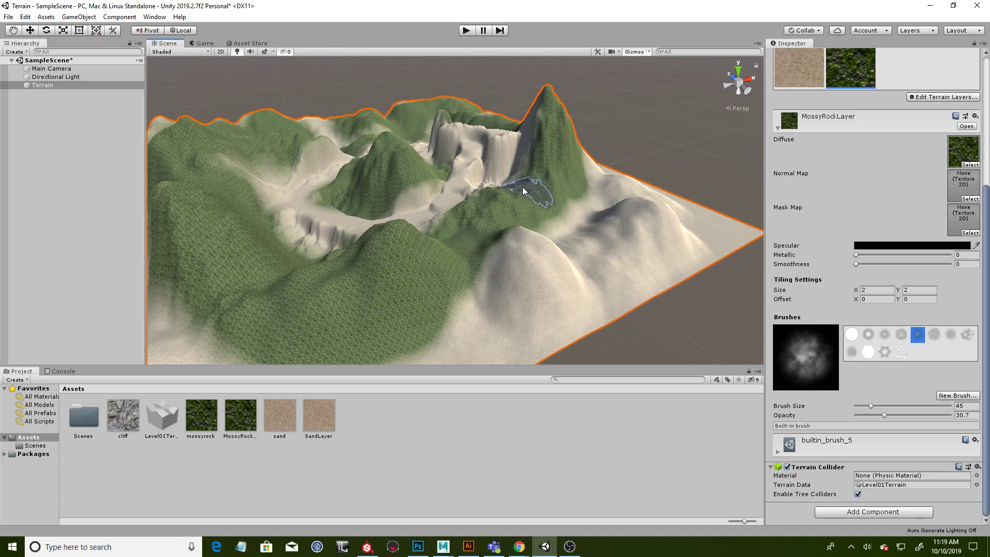
- Paint MossyRockLayer over the remaining sandy slopes beside the path and below the tall peak
{"action": "left_click_drag", "start_coordinate": [498, 189], "coordinate": [471, 219], "text": "alt"}
{"action": "right_click_drag", "start_coordinate": [470, 219], "coordinate": [579, 232], "text": "alt"}
{"action": "middle_click_drag", "start_coordinate": [506, 283], "coordinate": [453, 182], "text": "alt"}
{"action": "mouse_move", "coordinate": [453, 182]}
{"action": "left_mouse_down", "text": "alt"}
{"action": "mouse_move", "coordinate": [539, 181]}
{"action": "mouse_move", "coordinate": [460, 164]}
{"action": "mouse_move", "coordinate": [619, 206]}
{"action": "left_mouse_up", "text": "alt"}
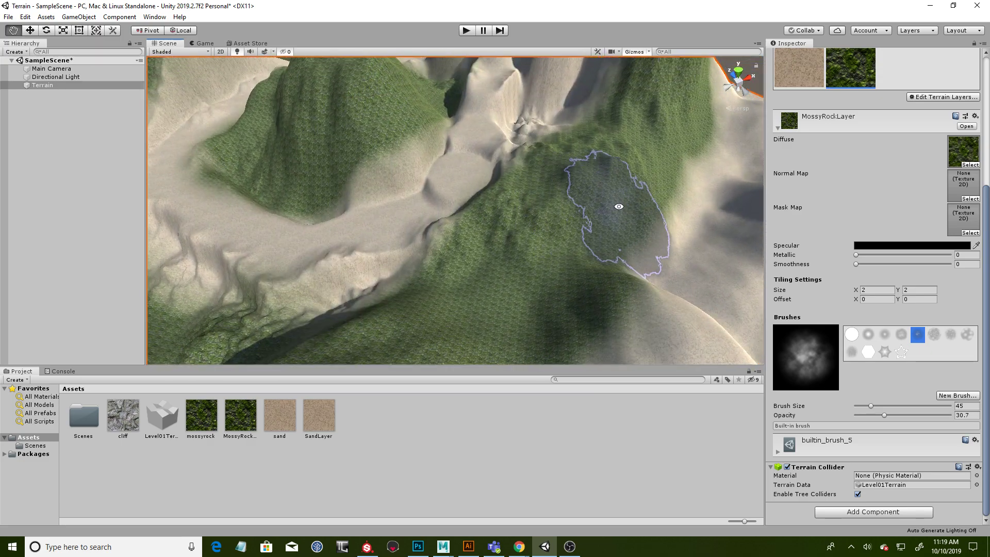
{"action": "right_click_drag", "start_coordinate": [628, 206], "coordinate": [590, 203], "text": "alt"}
{"action": "left_click_drag", "start_coordinate": [590, 203], "coordinate": [577, 233], "text": "alt"}
{"action": "mouse_move", "coordinate": [520, 300]}
{"action": "left_mouse_down"}
{"action": "mouse_move", "coordinate": [644, 179]}
{"action": "mouse_move", "coordinate": [584, 269]}
{"action": "mouse_move", "coordinate": [443, 286]}
{"action": "mouse_move", "coordinate": [542, 230]}
{"action": "mouse_move", "coordinate": [496, 303]}
{"action": "mouse_move", "coordinate": [388, 296]}
{"action": "mouse_move", "coordinate": [425, 285]}
{"action": "mouse_move", "coordinate": [304, 295]}
{"action": "mouse_move", "coordinate": [240, 280]}
{"action": "mouse_move", "coordinate": [298, 306]}
{"action": "mouse_move", "coordinate": [641, 221]}
{"action": "mouse_move", "coordinate": [439, 315]}
{"action": "mouse_move", "coordinate": [568, 262]}
{"action": "mouse_move", "coordinate": [309, 261]}
{"action": "mouse_move", "coordinate": [495, 307]}
{"action": "mouse_move", "coordinate": [499, 258]}
{"action": "mouse_move", "coordinate": [563, 298]}
{"action": "mouse_move", "coordinate": [512, 210]}
{"action": "mouse_move", "coordinate": [591, 223]}
{"action": "mouse_move", "coordinate": [606, 179]}
{"action": "mouse_move", "coordinate": [601, 232]}
{"action": "mouse_move", "coordinate": [619, 252]}
{"action": "left_mouse_up"}
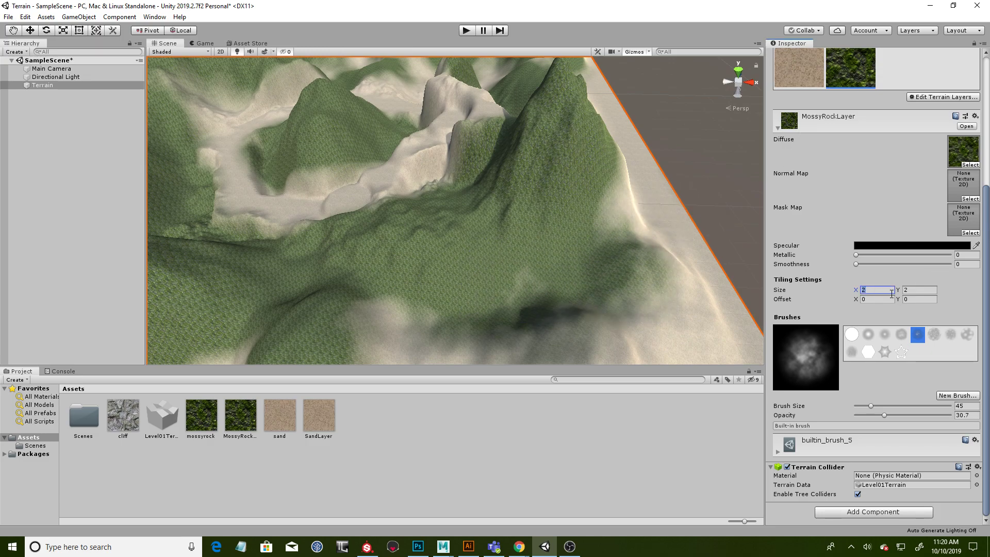
- Set MossyRockLayer's tiling size to 10 by 10 and check the texture up close along the path
{"action": "type", "text": "10"}
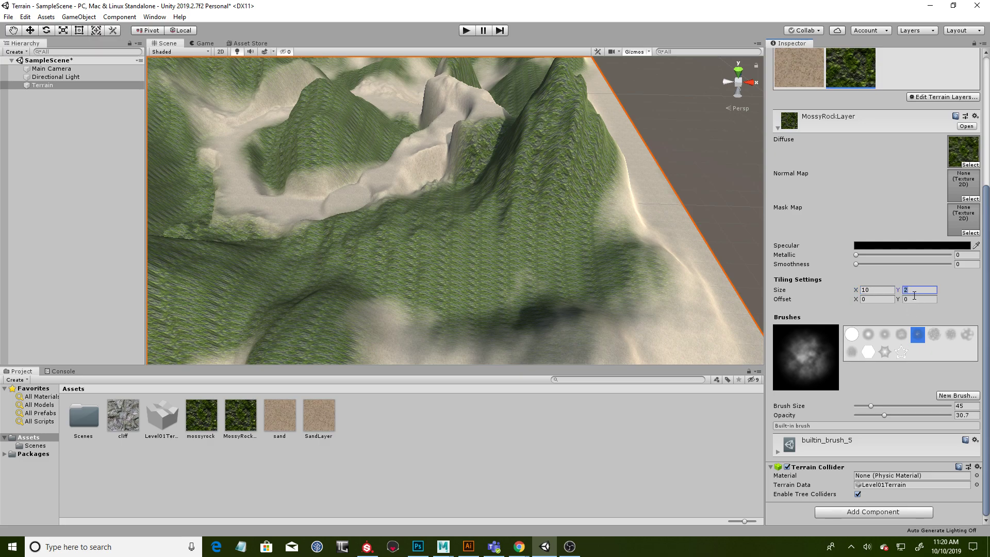
{"action": "type", "text": "10"}
{"action": "left_click_drag", "start_coordinate": [495, 191], "coordinate": [498, 151], "text": "alt"}
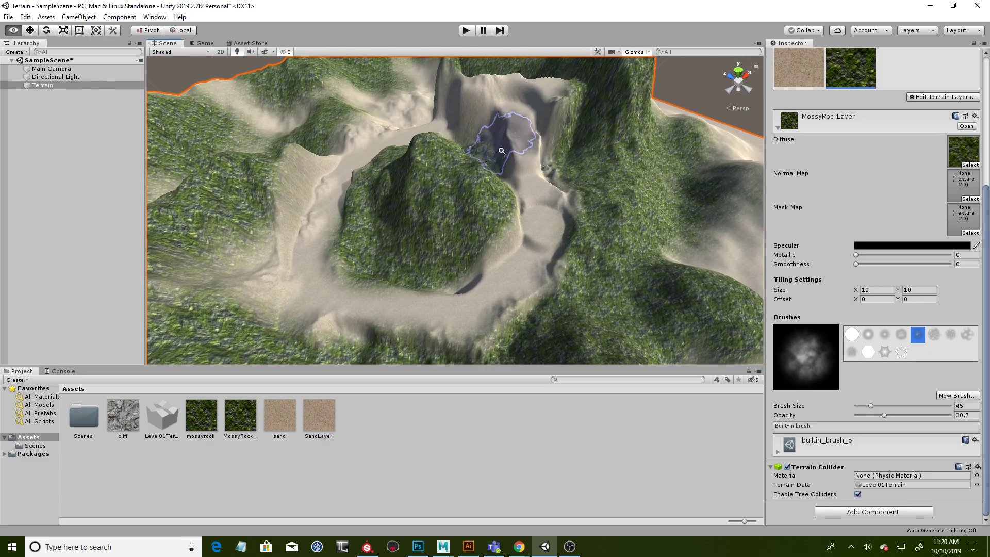
{"action": "right_click_drag", "start_coordinate": [498, 151], "coordinate": [636, 161], "text": "alt"}
{"action": "middle_click_drag", "start_coordinate": [636, 161], "coordinate": [538, 136], "text": "alt"}
{"action": "left_click_drag", "start_coordinate": [538, 136], "coordinate": [557, 166], "text": "alt"}
{"action": "right_click_drag", "start_coordinate": [557, 167], "coordinate": [572, 169], "text": "alt"}
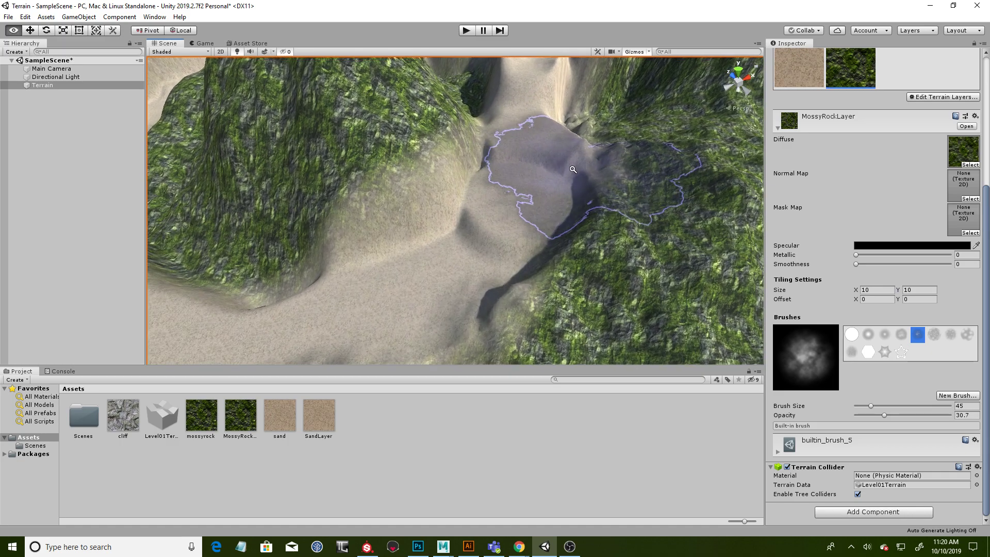
{"action": "middle_click_drag", "start_coordinate": [572, 170], "coordinate": [544, 190], "text": "alt"}
- Set MossyRockLayer's metallic to 0.029 and paint it along the path's edges and rock walls with brush size 14
{"action": "mouse_move", "coordinate": [856, 256]}
{"action": "left_mouse_down"}
{"action": "mouse_move", "coordinate": [876, 252]}
{"action": "mouse_move", "coordinate": [858, 255]}
{"action": "left_mouse_up"}
{"action": "left_click_drag", "start_coordinate": [871, 407], "coordinate": [867, 407]}
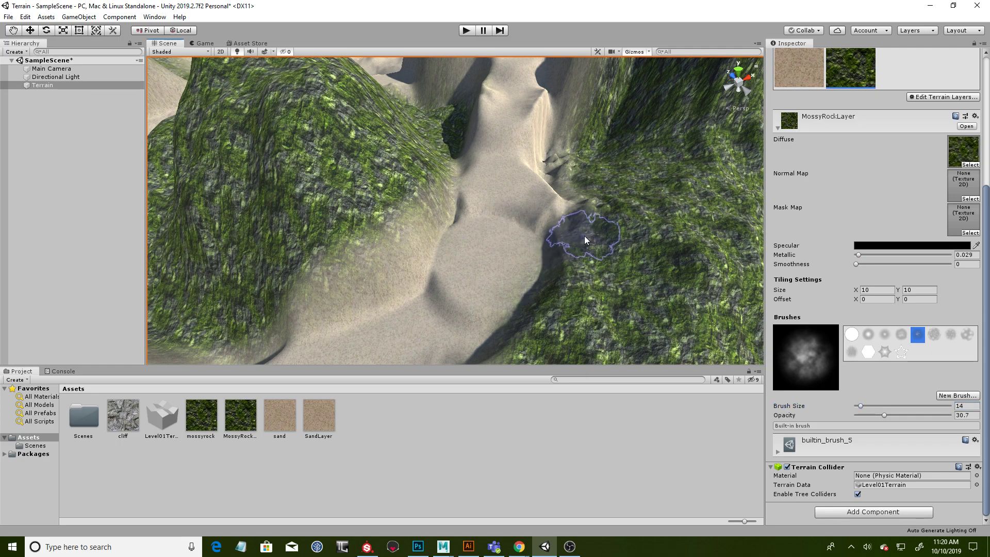
{"action": "mouse_move", "coordinate": [309, 282]}
{"action": "left_mouse_down", "text": "alt"}
{"action": "mouse_move", "coordinate": [553, 208]}
{"action": "mouse_move", "coordinate": [616, 249]}
{"action": "left_mouse_up", "text": "alt"}
{"action": "mouse_move", "coordinate": [460, 212]}
{"action": "left_mouse_down", "text": "alt"}
{"action": "mouse_move", "coordinate": [479, 245]}
{"action": "mouse_move", "coordinate": [497, 222]}
{"action": "left_mouse_up", "text": "alt"}
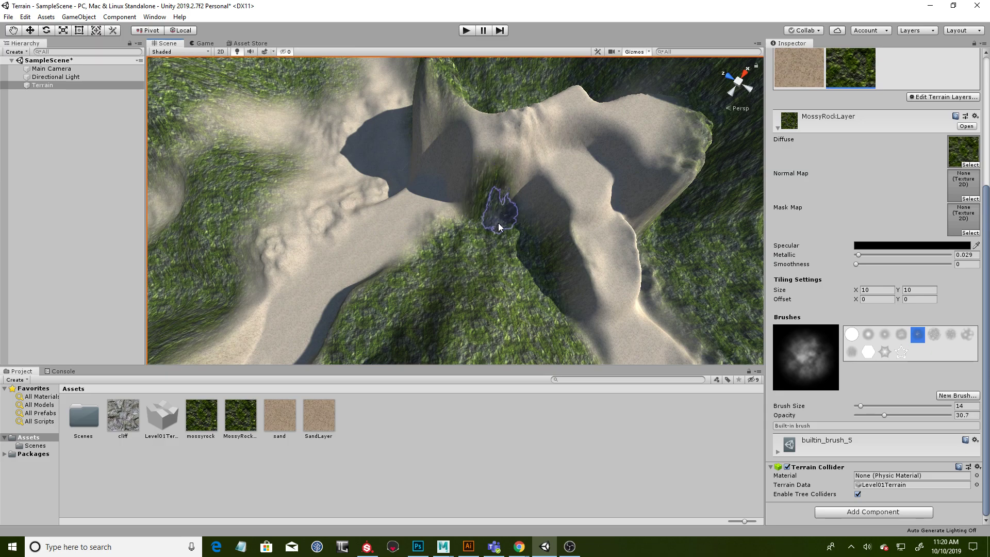
{"action": "left_click_drag", "start_coordinate": [568, 206], "coordinate": [525, 199], "text": "alt"}
{"action": "mouse_move", "coordinate": [577, 145]}
{"action": "left_mouse_down", "text": "alt"}
{"action": "mouse_move", "coordinate": [655, 146]}
{"action": "mouse_move", "coordinate": [580, 172]}
{"action": "mouse_move", "coordinate": [619, 155]}
{"action": "mouse_move", "coordinate": [611, 148]}
{"action": "left_mouse_up", "text": "alt"}
{"action": "mouse_move", "coordinate": [672, 187]}
{"action": "left_mouse_down", "text": "alt"}
{"action": "mouse_move", "coordinate": [593, 161]}
{"action": "mouse_move", "coordinate": [656, 261]}
{"action": "left_mouse_up", "text": "alt"}
{"action": "mouse_move", "coordinate": [571, 213]}
{"action": "left_mouse_down", "text": "alt"}
{"action": "mouse_move", "coordinate": [694, 206]}
{"action": "mouse_move", "coordinate": [411, 212]}
{"action": "left_mouse_up", "text": "alt"}
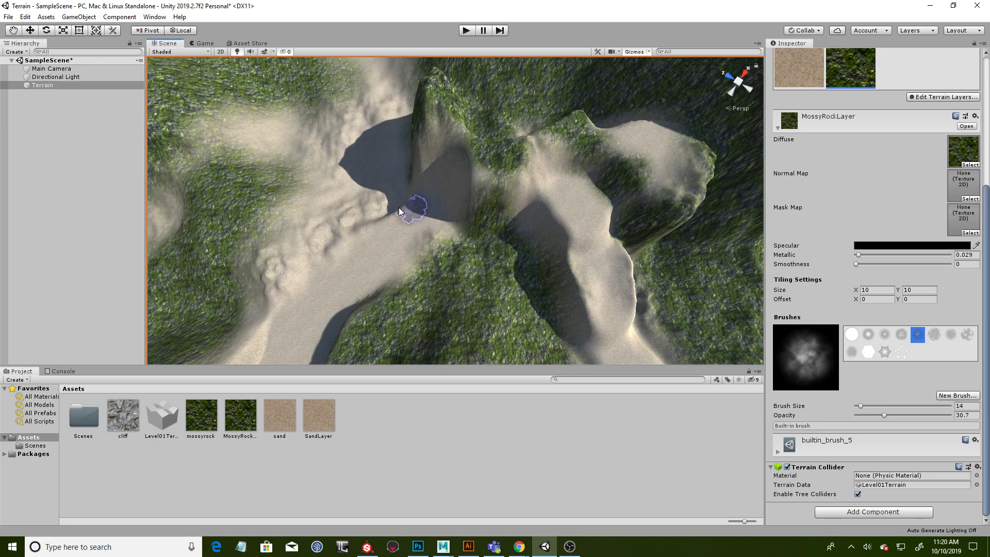
- Inspect the terrain from all sides for slopes and outer edges not yet covered by MossyRockLayer
{"action": "mouse_move", "coordinate": [277, 265]}
{"action": "left_mouse_down"}
{"action": "mouse_move", "coordinate": [327, 181]}
{"action": "mouse_move", "coordinate": [316, 137]}
{"action": "mouse_move", "coordinate": [250, 129]}
{"action": "mouse_move", "coordinate": [316, 152]}
{"action": "left_mouse_up"}
{"action": "left_click_drag", "start_coordinate": [394, 206], "coordinate": [504, 137], "text": "alt"}
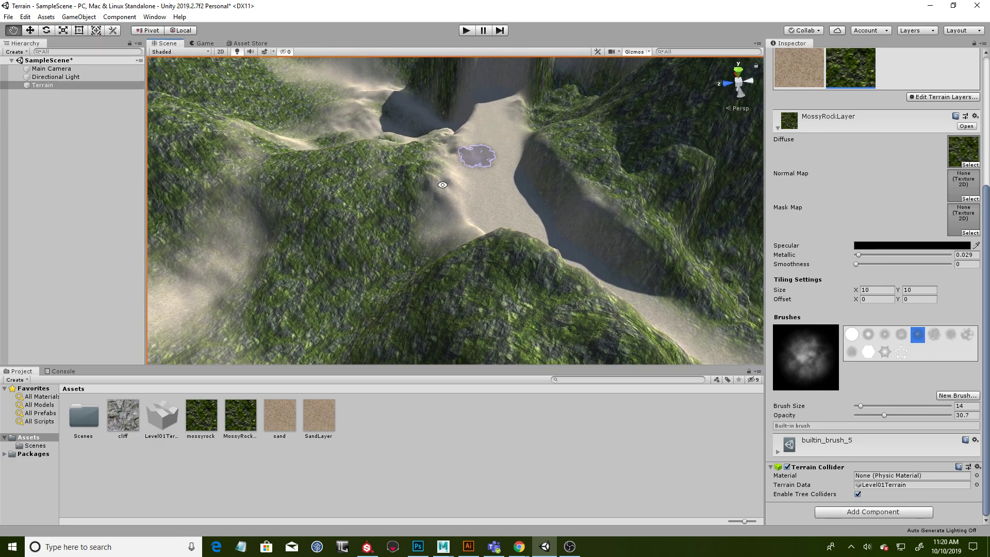
{"action": "left_click_drag", "start_coordinate": [346, 288], "coordinate": [436, 235], "text": "alt"}
{"action": "scroll", "coordinate": [444, 244], "scroll_direction": "down", "scroll_amount": 5, "text": "alt"}
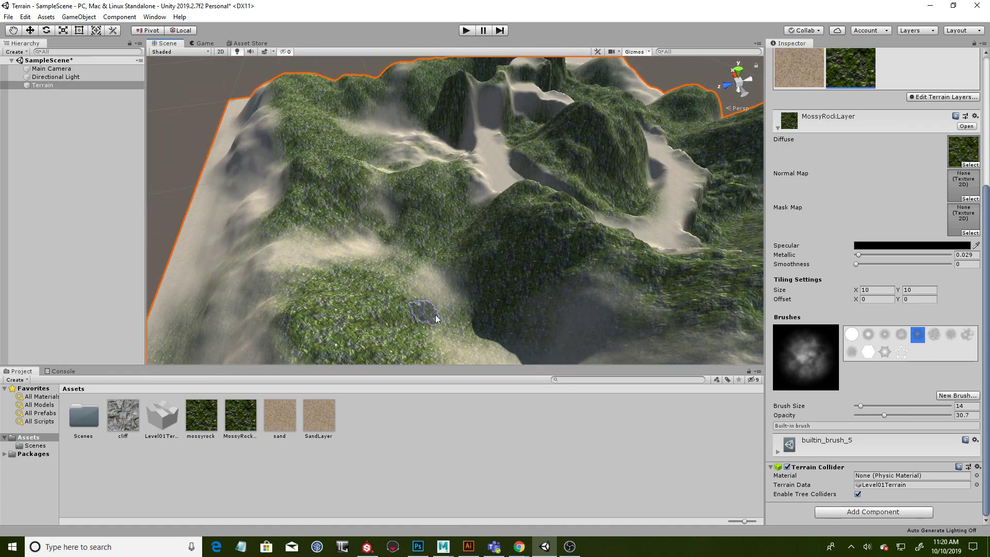
{"action": "mouse_move", "coordinate": [667, 316]}
{"action": "middle_mouse_down"}
{"action": "mouse_move", "coordinate": [637, 277]}
{"action": "mouse_move", "coordinate": [636, 290]}
{"action": "mouse_move", "coordinate": [623, 238]}
{"action": "middle_mouse_up"}
{"action": "mouse_move", "coordinate": [521, 240]}
{"action": "left_mouse_down"}
{"action": "mouse_move", "coordinate": [684, 241]}
{"action": "mouse_move", "coordinate": [674, 294]}
{"action": "left_mouse_up"}
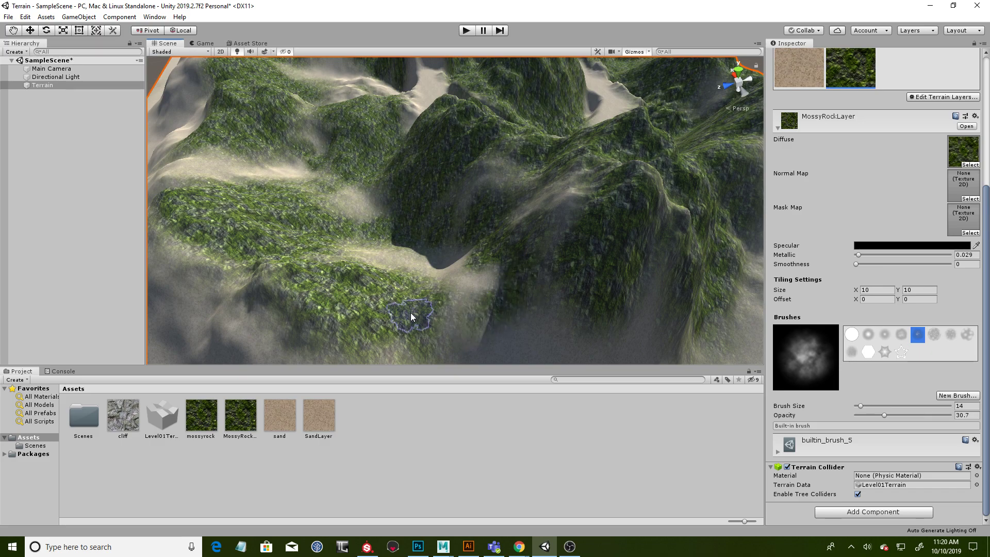
{"action": "scroll", "coordinate": [579, 283], "scroll_direction": "down", "scroll_amount": 10}
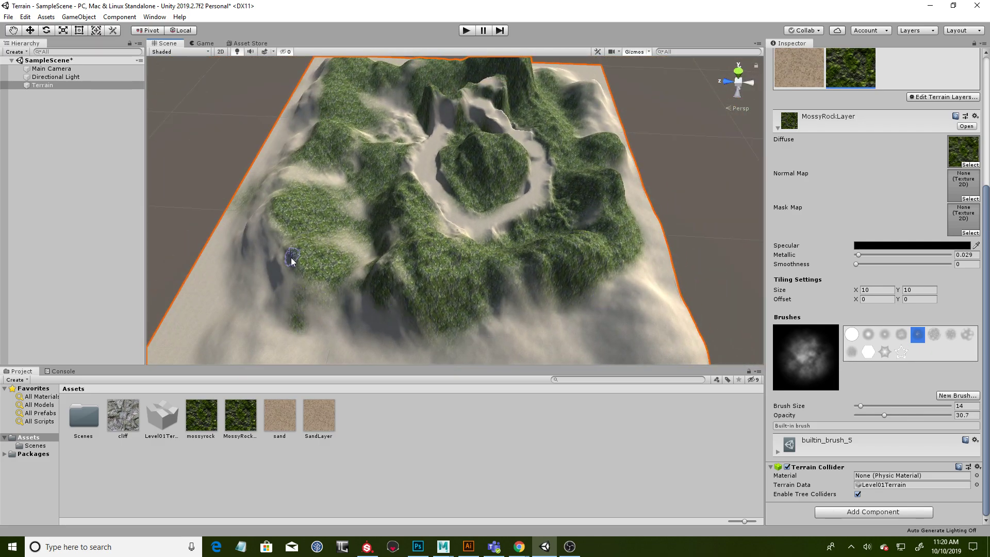
{"action": "left_click_drag", "start_coordinate": [245, 263], "coordinate": [420, 308], "text": "alt"}
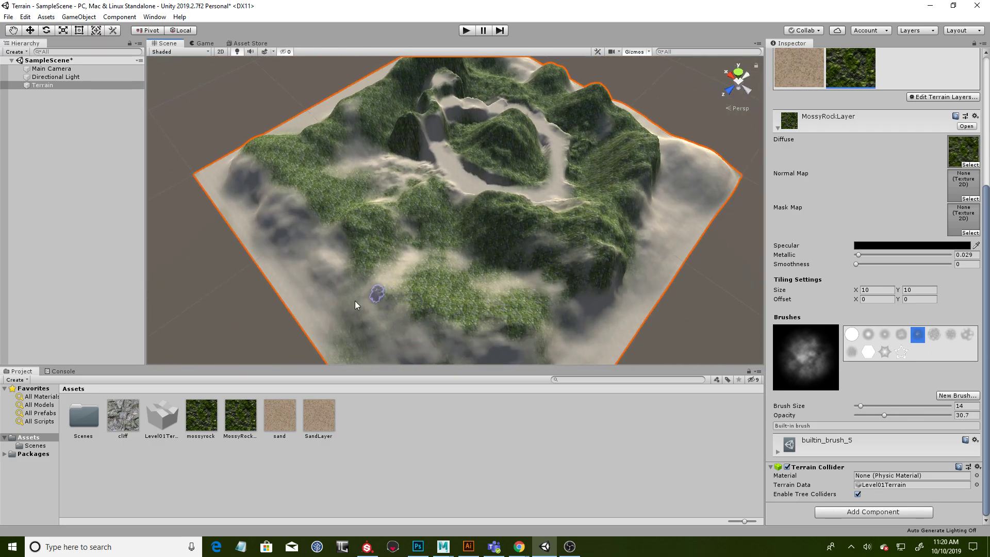
{"action": "left_click_drag", "start_coordinate": [446, 249], "coordinate": [510, 155], "text": "alt"}
{"action": "left_click_drag", "start_coordinate": [519, 218], "coordinate": [504, 244], "text": "alt"}
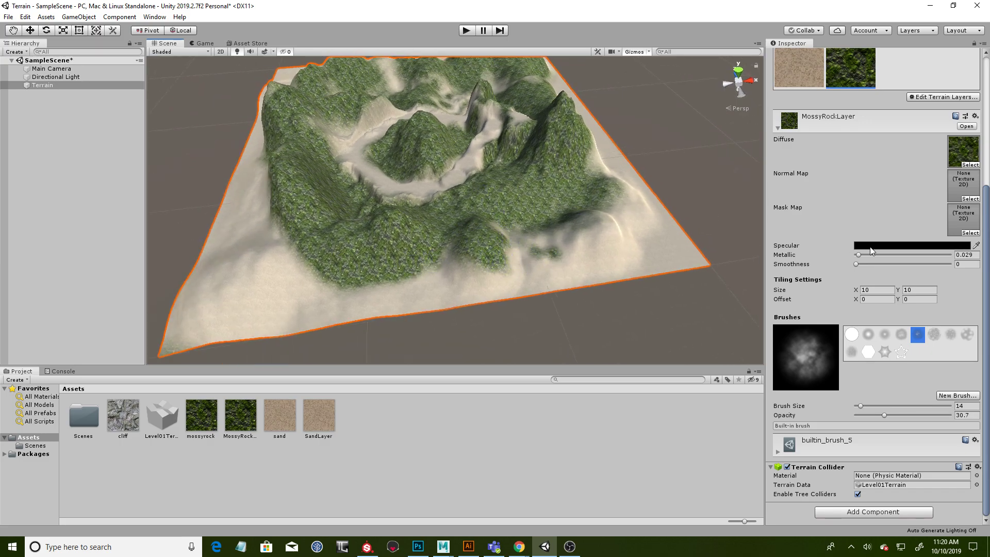
- Paint MossyRockLayer over the terrain's sandy outer slopes and remaining bare patches, using builtin_brush_7 at brush size 110
{"action": "left_click_drag", "start_coordinate": [869, 406], "coordinate": [905, 406]}
{"action": "left_click", "coordinate": [951, 335]}
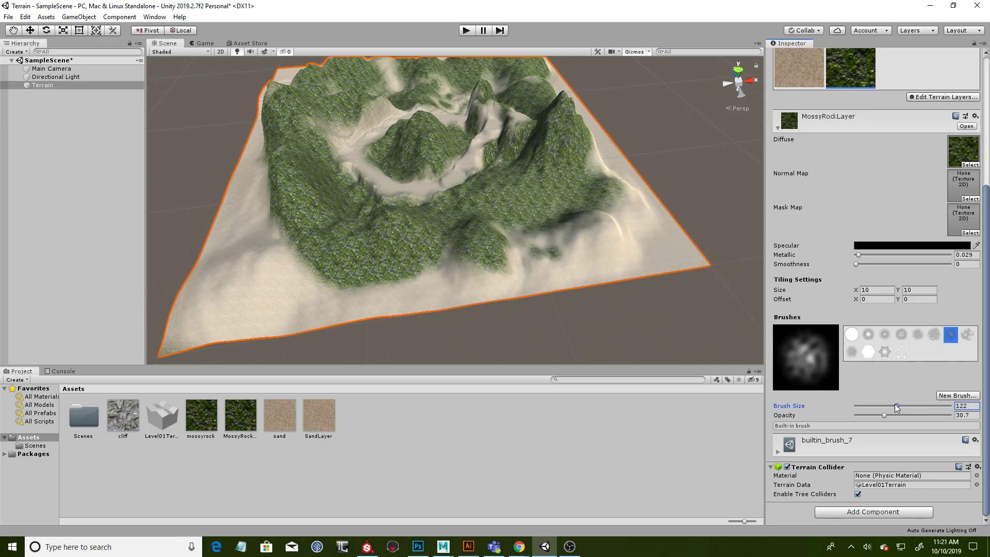
{"action": "left_click_drag", "start_coordinate": [897, 408], "coordinate": [892, 406]}
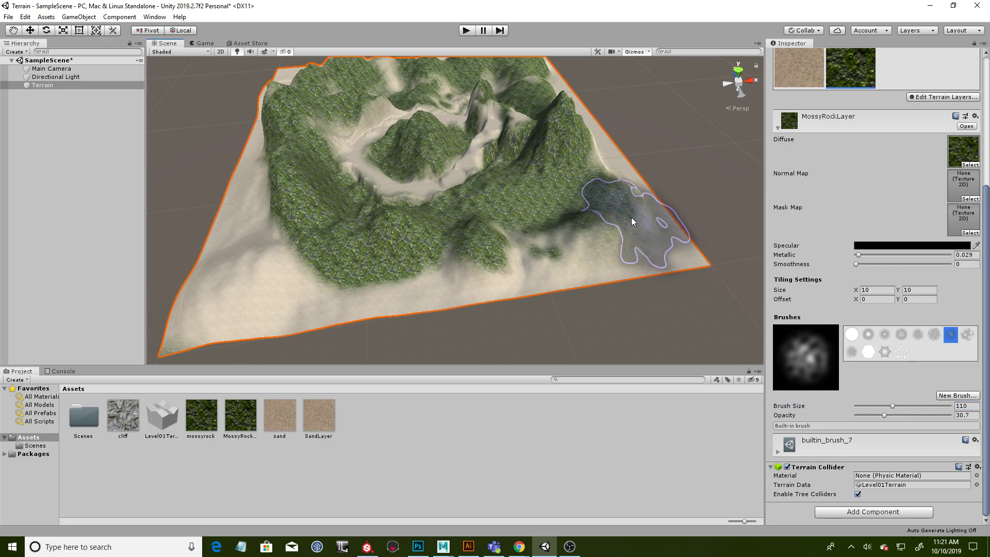
{"action": "mouse_move", "coordinate": [234, 205]}
{"action": "left_mouse_down", "text": "alt"}
{"action": "mouse_move", "coordinate": [367, 158]}
{"action": "mouse_move", "coordinate": [367, 265]}
{"action": "mouse_move", "coordinate": [390, 253]}
{"action": "mouse_move", "coordinate": [412, 268]}
{"action": "left_mouse_up", "text": "alt"}
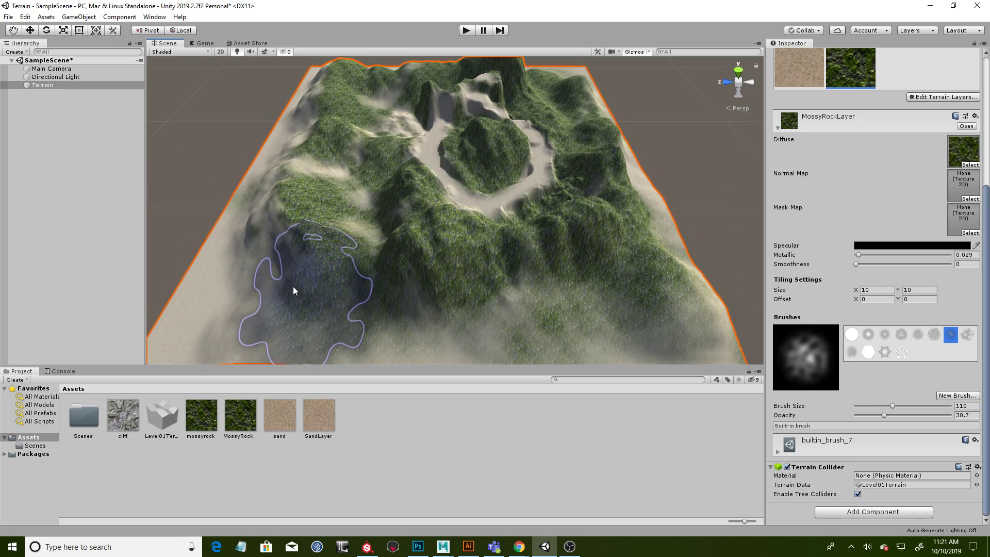
{"action": "mouse_move", "coordinate": [221, 283]}
{"action": "left_mouse_down", "text": "alt"}
{"action": "mouse_move", "coordinate": [542, 222]}
{"action": "mouse_move", "coordinate": [342, 295]}
{"action": "left_mouse_up", "text": "alt"}
{"action": "mouse_move", "coordinate": [272, 201]}
{"action": "left_mouse_down", "text": "alt"}
{"action": "mouse_move", "coordinate": [508, 212]}
{"action": "mouse_move", "coordinate": [374, 331]}
{"action": "left_mouse_up", "text": "alt"}
{"action": "mouse_move", "coordinate": [332, 228]}
{"action": "left_mouse_down", "text": "alt"}
{"action": "mouse_move", "coordinate": [442, 208]}
{"action": "mouse_move", "coordinate": [427, 237]}
{"action": "mouse_move", "coordinate": [685, 250]}
{"action": "mouse_move", "coordinate": [471, 272]}
{"action": "left_mouse_up", "text": "alt"}
{"action": "mouse_move", "coordinate": [309, 240]}
{"action": "left_mouse_down", "text": "alt"}
{"action": "mouse_move", "coordinate": [524, 262]}
{"action": "mouse_move", "coordinate": [354, 221]}
{"action": "mouse_move", "coordinate": [512, 199]}
{"action": "mouse_move", "coordinate": [465, 243]}
{"action": "mouse_move", "coordinate": [405, 225]}
{"action": "left_mouse_up", "text": "alt"}
{"action": "mouse_move", "coordinate": [636, 228]}
{"action": "left_mouse_down", "text": "alt"}
{"action": "mouse_move", "coordinate": [315, 241]}
{"action": "mouse_move", "coordinate": [354, 210]}
{"action": "left_mouse_up", "text": "alt"}
{"action": "left_click_drag", "start_coordinate": [413, 107], "coordinate": [368, 141]}
{"action": "left_click_drag", "start_coordinate": [574, 158], "coordinate": [571, 227], "text": "alt"}
{"action": "left_click_drag", "start_coordinate": [627, 198], "coordinate": [638, 150], "text": "alt"}
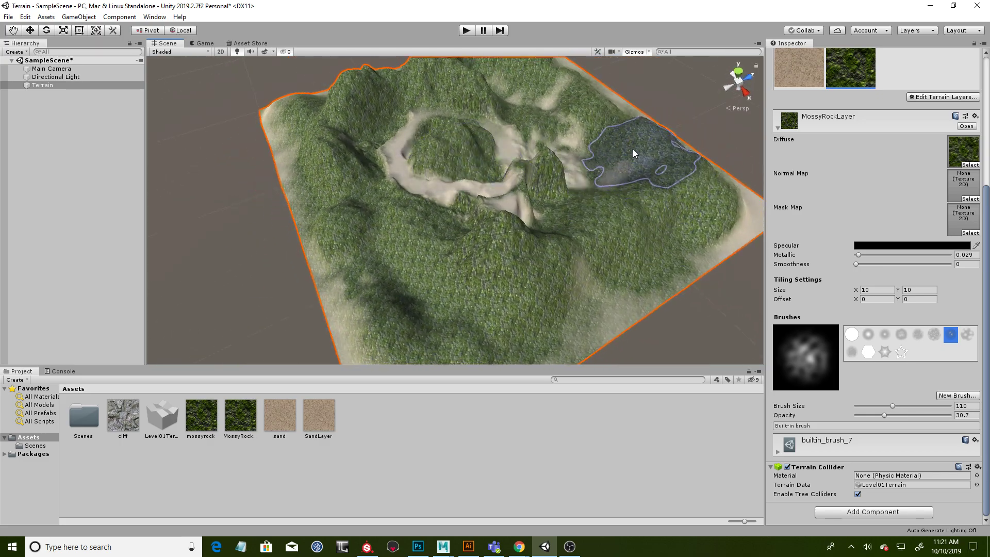
{"action": "left_click_drag", "start_coordinate": [670, 224], "coordinate": [708, 244], "text": "alt"}
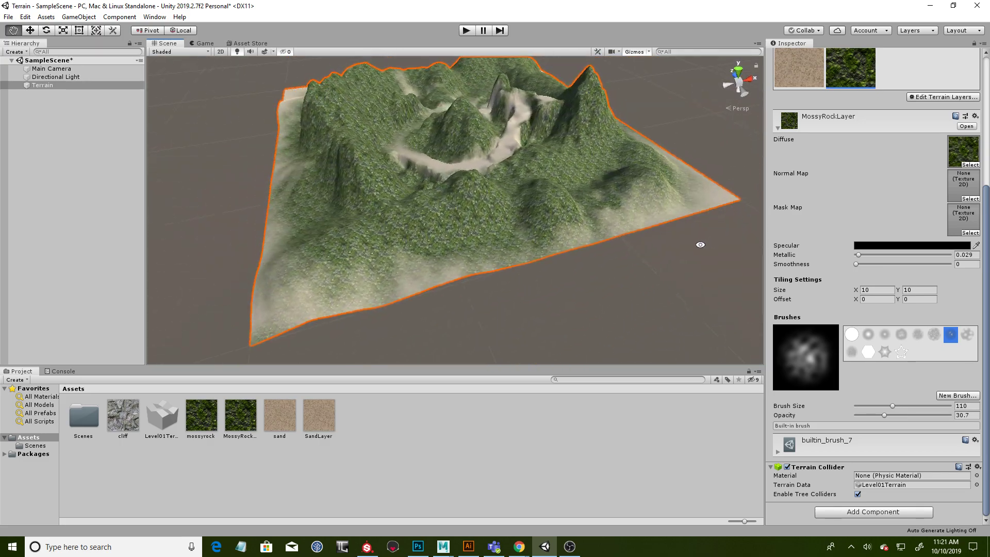
- Repaint the path around the central mound with SandLayer, using brush size 22
{"action": "left_click_drag", "start_coordinate": [580, 202], "coordinate": [548, 280], "text": "alt"}
{"action": "scroll", "coordinate": [493, 250], "scroll_direction": "up", "scroll_amount": 10, "text": "alt"}
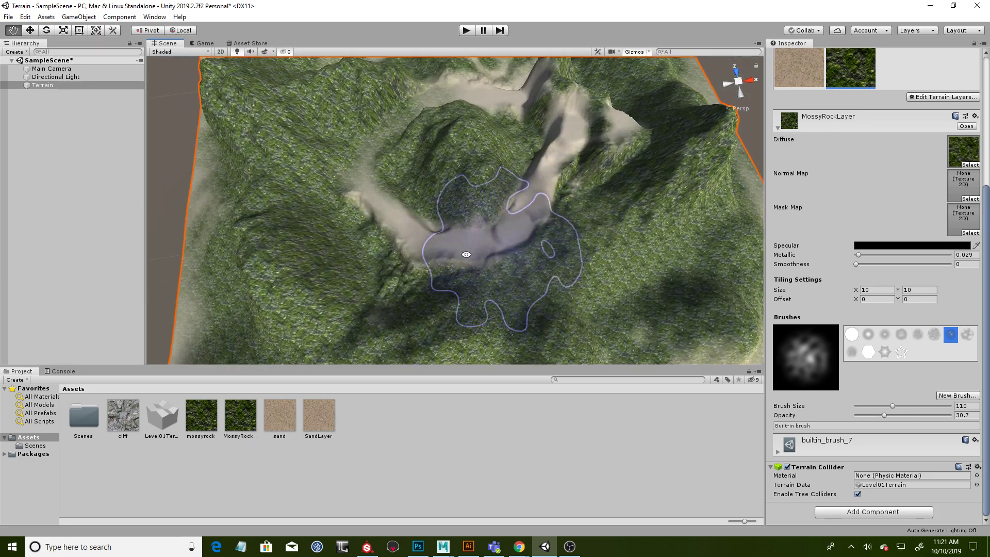
{"action": "left_click", "coordinate": [799, 67]}
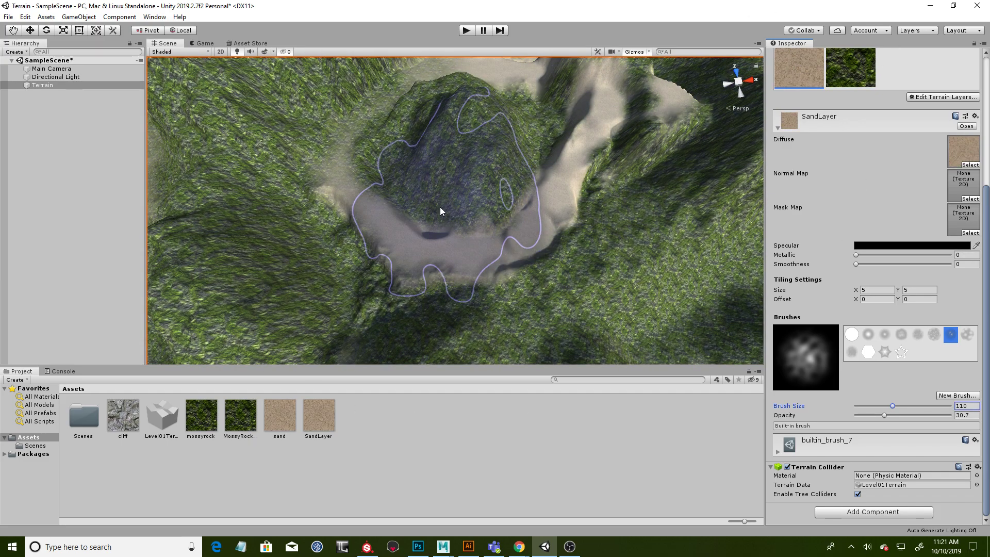
{"action": "left_click_drag", "start_coordinate": [893, 406], "coordinate": [862, 406]}
{"action": "left_click_drag", "start_coordinate": [337, 163], "coordinate": [354, 190], "text": "alt"}
{"action": "left_click_drag", "start_coordinate": [413, 115], "coordinate": [577, 148], "text": "alt"}
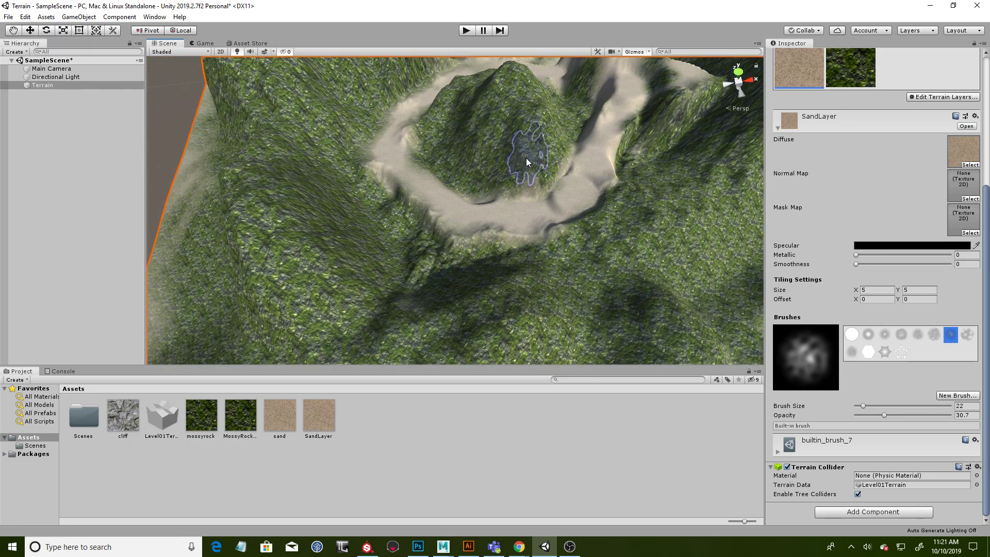
{"action": "left_click_drag", "start_coordinate": [374, 199], "coordinate": [473, 169], "text": "alt"}
{"action": "scroll", "coordinate": [902, 187], "scroll_direction": "up", "scroll_amount": 3}
{"action": "scroll", "coordinate": [902, 189], "scroll_direction": "down", "scroll_amount": 3}
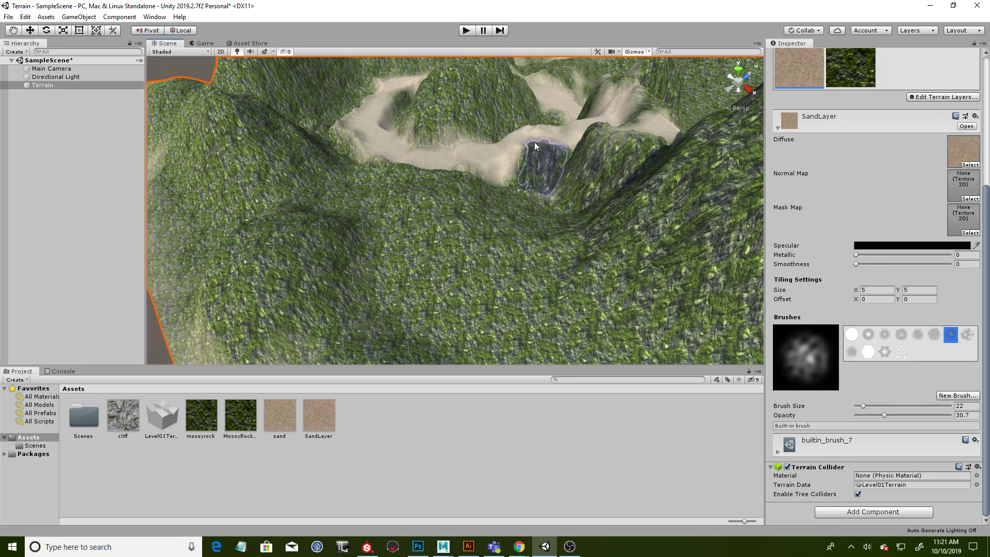
{"action": "left_click_drag", "start_coordinate": [582, 206], "coordinate": [491, 223], "text": "alt"}
{"action": "scroll", "coordinate": [493, 224], "scroll_direction": "up", "scroll_amount": 5, "text": "alt"}
{"action": "left_click_drag", "start_coordinate": [553, 244], "coordinate": [501, 212], "text": "alt"}
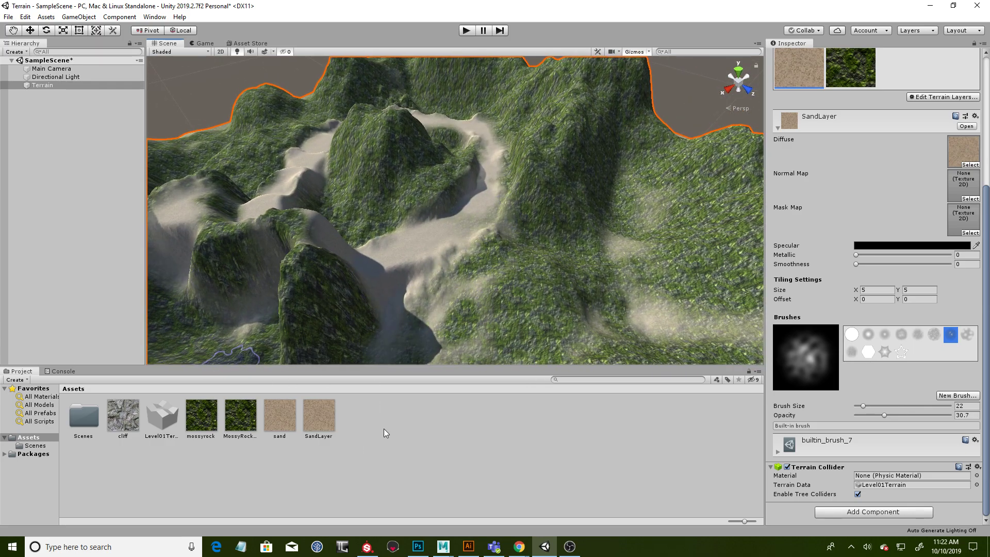
- Create a new terrain layer in the Assets folder and name it CliffLayer
{"action": "right_click", "coordinate": [366, 409]}
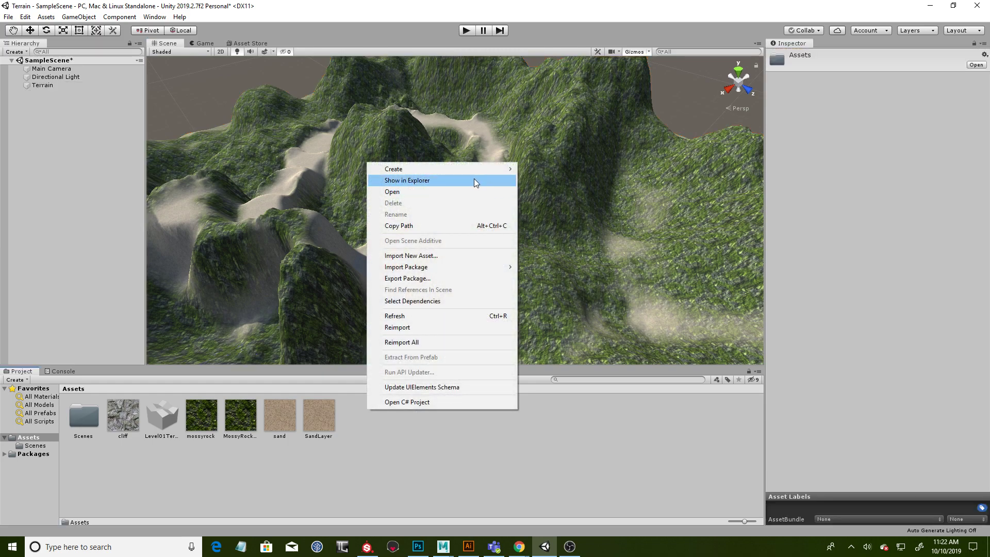
{"action": "mouse_move", "coordinate": [463, 171]}
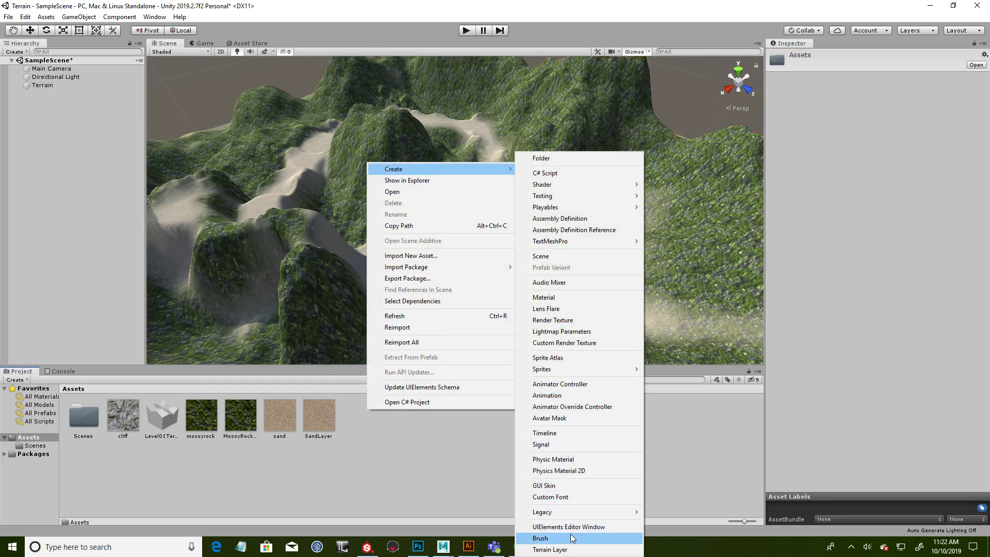
{"action": "left_click", "coordinate": [570, 550]}
{"action": "mouse_move", "coordinate": [566, 541]}
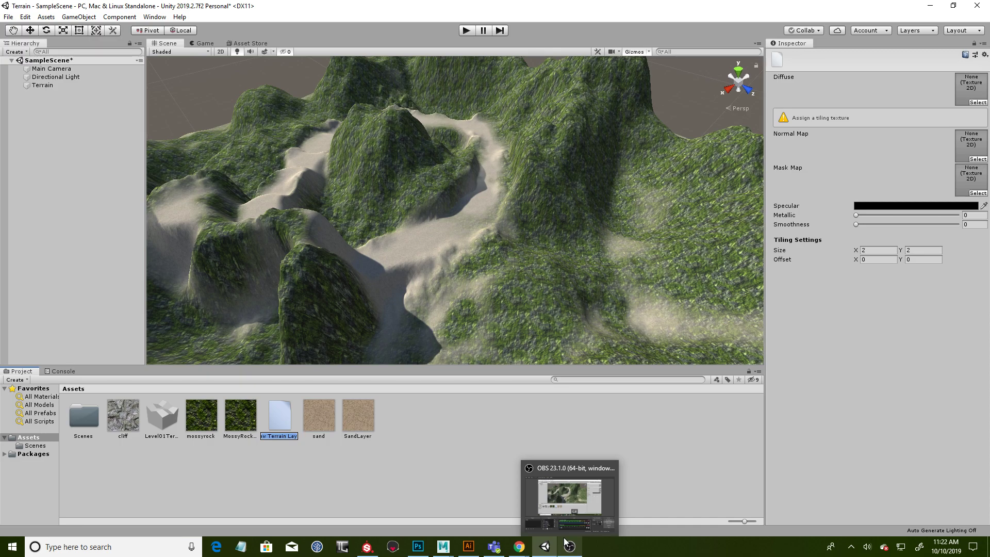
{"action": "type", "text": "CliffLayer"}
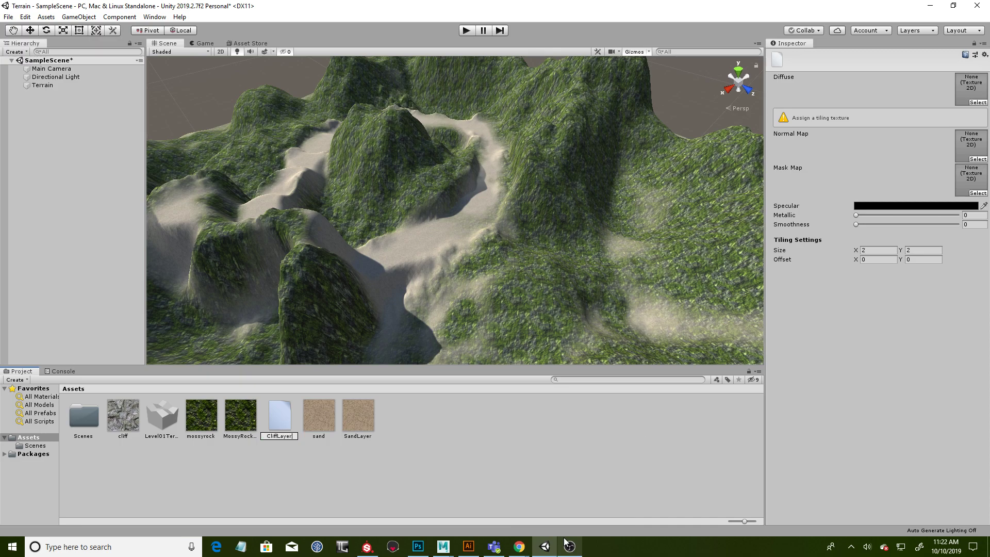
{"action": "key", "text": "Return"}
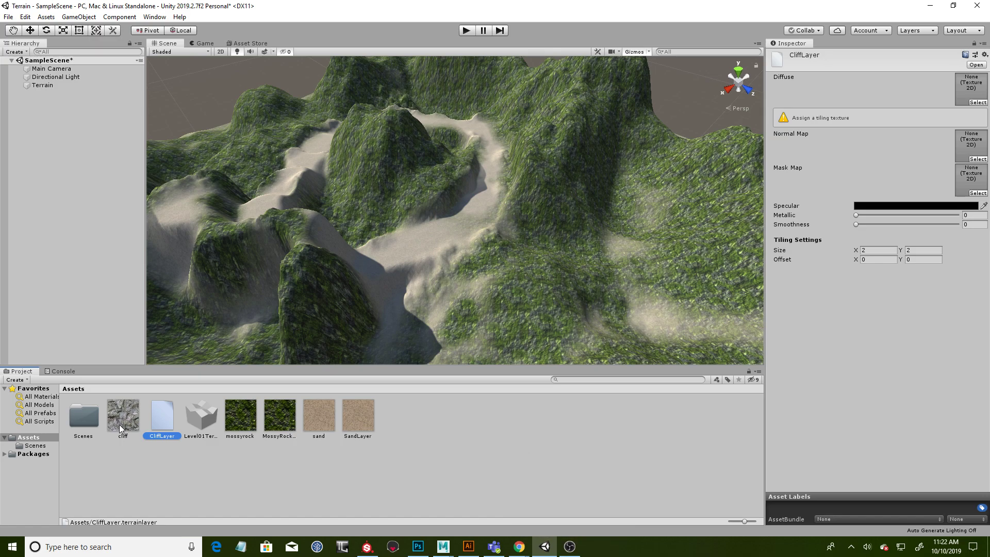
- Assign the cliff texture as CliffLayer's diffuse map
{"action": "left_click_drag", "start_coordinate": [119, 421], "coordinate": [708, 290]}
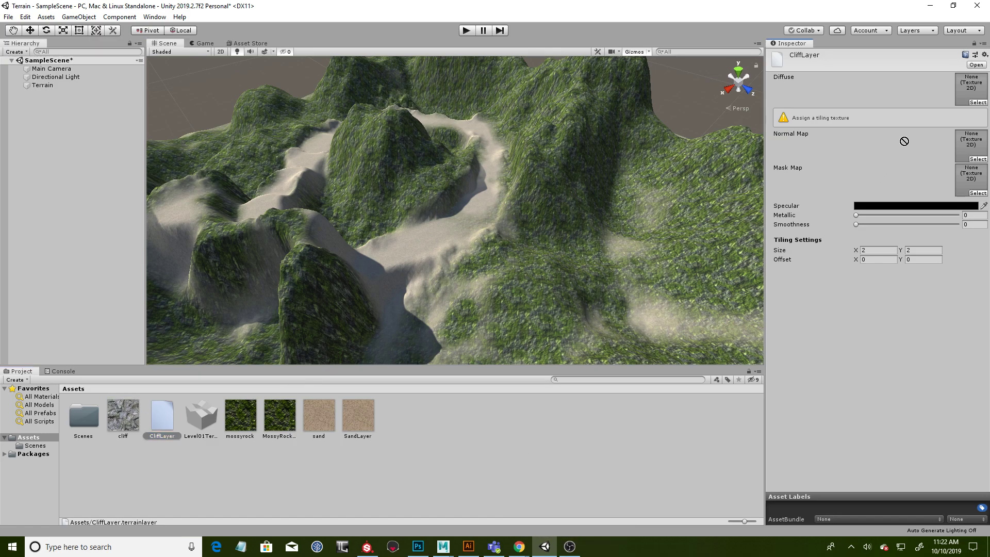
{"action": "left_click_drag", "start_coordinate": [966, 92], "coordinate": [966, 93]}
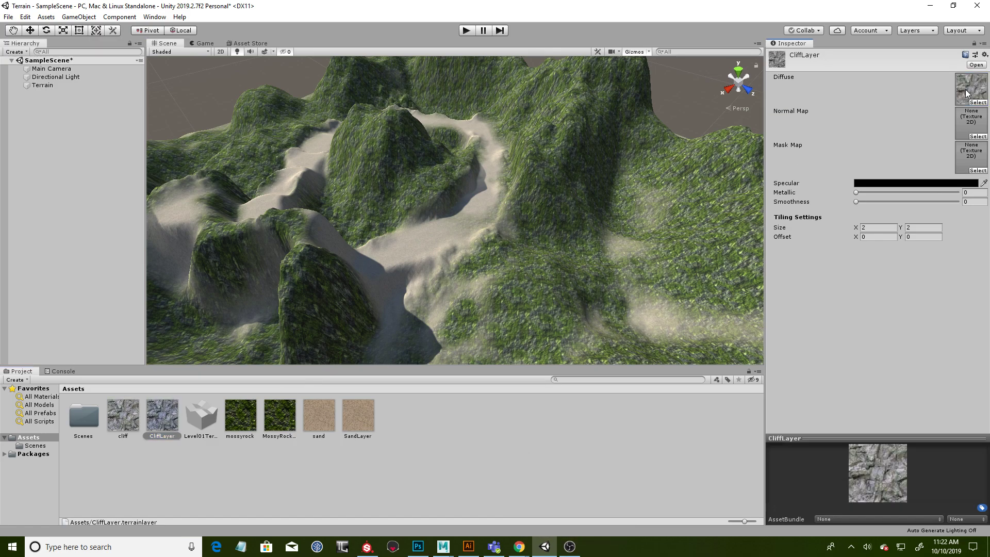
{"action": "left_click", "coordinate": [438, 451]}
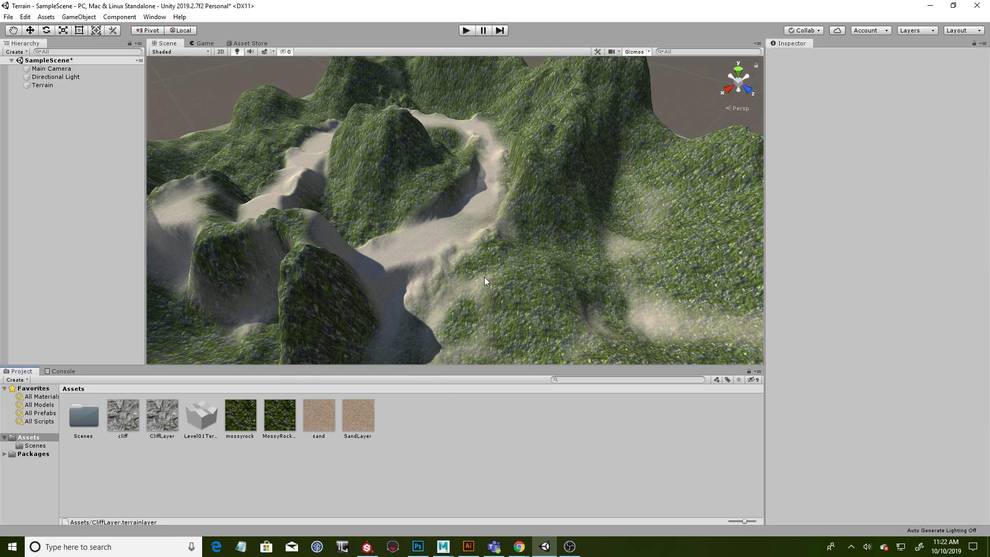
- Select the terrain and add CliffLayer to its paint texture layers
{"action": "left_click", "coordinate": [547, 283]}
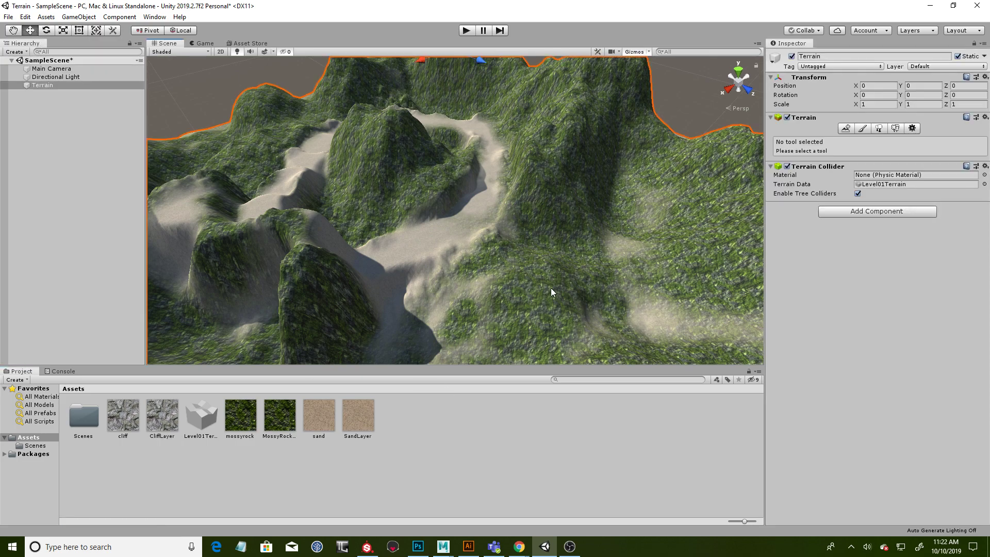
{"action": "left_click", "coordinate": [870, 129]}
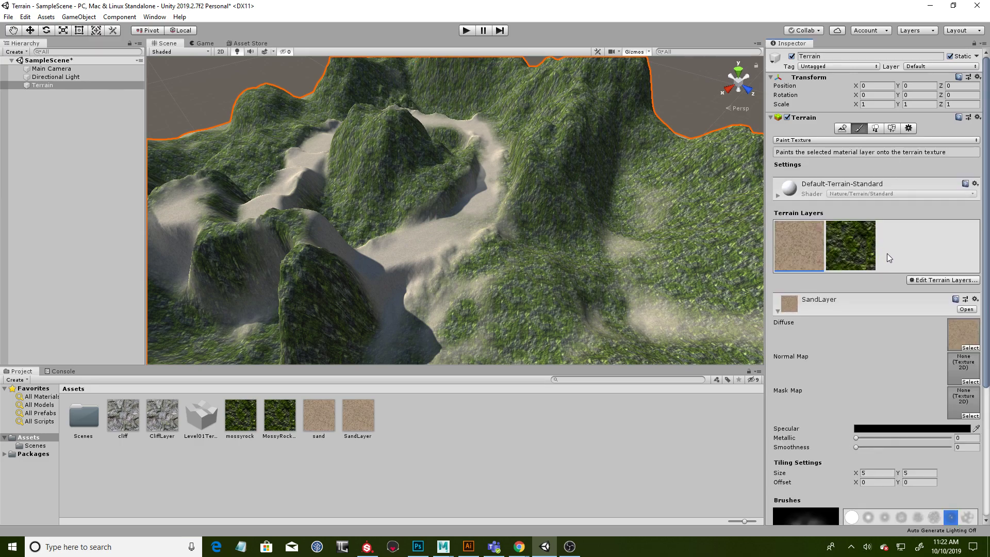
{"action": "left_click", "coordinate": [840, 255]}
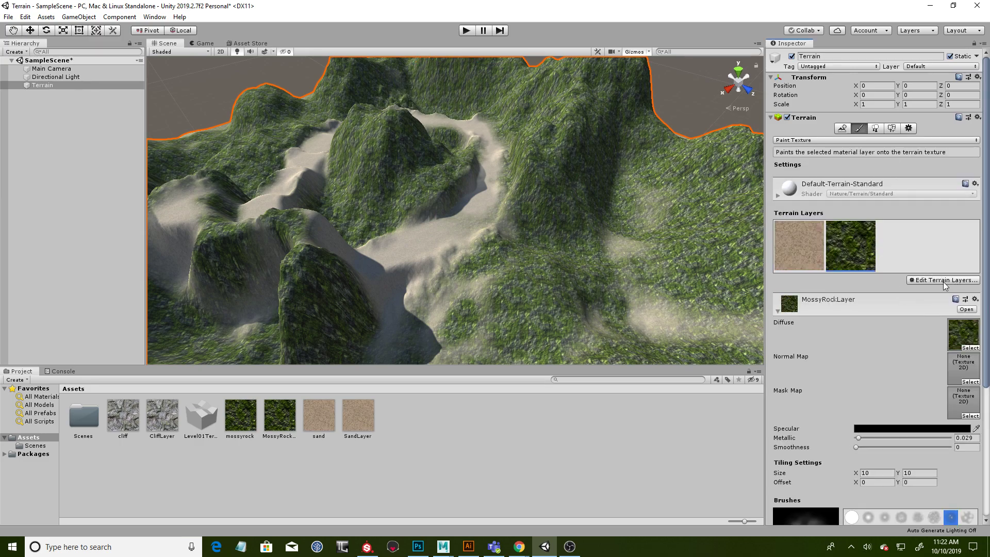
{"action": "left_click", "coordinate": [943, 283]}
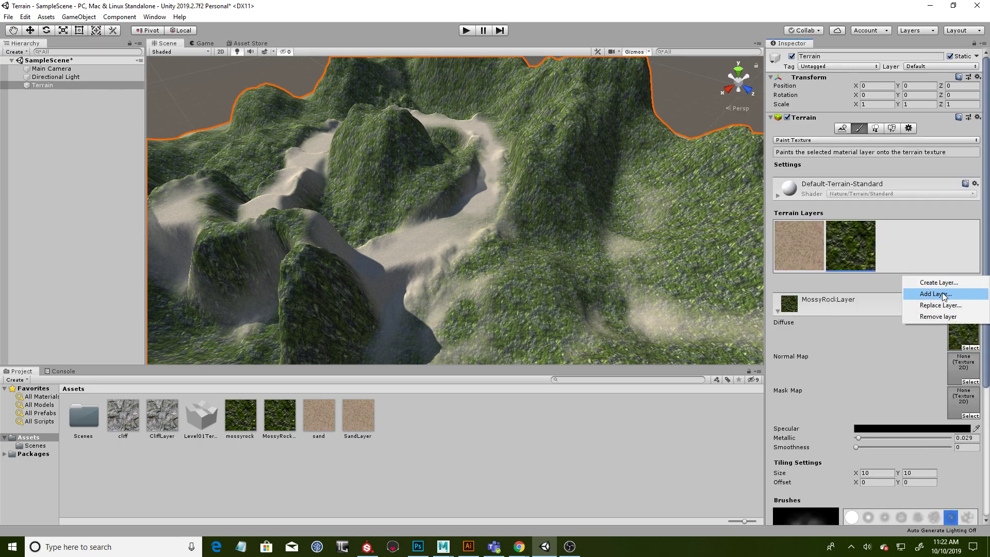
{"action": "left_click", "coordinate": [943, 294]}
{"action": "left_click", "coordinate": [449, 238]}
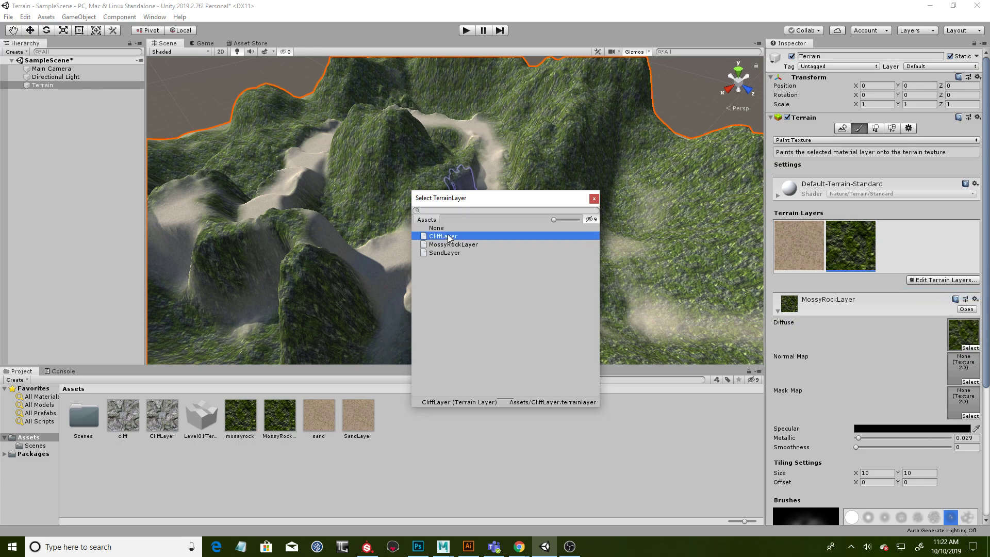
{"action": "double_click", "coordinate": [424, 237]}
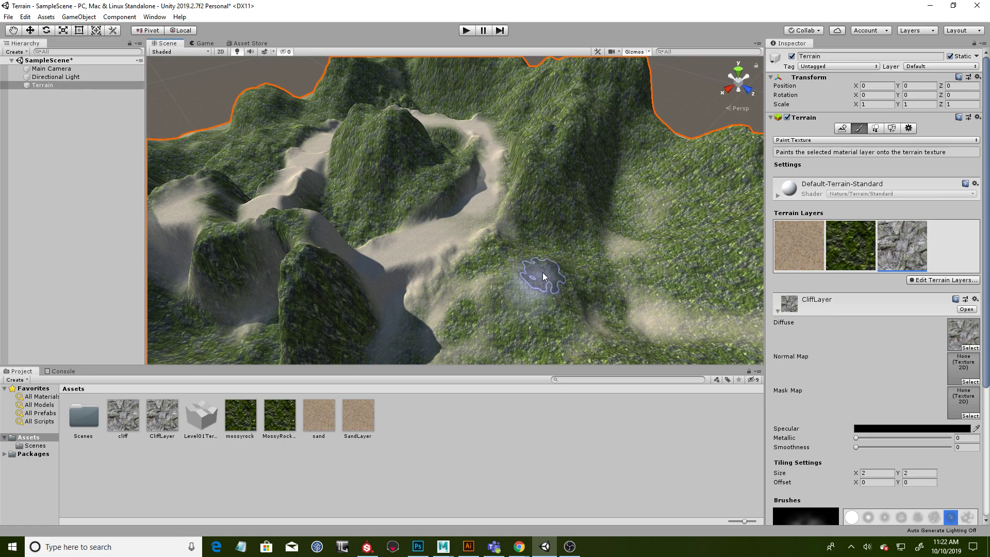
- Paint CliffLayer along the high ridge beside the path and over the neighbouring peaks
{"action": "left_click_drag", "start_coordinate": [629, 212], "coordinate": [557, 281], "text": "alt"}
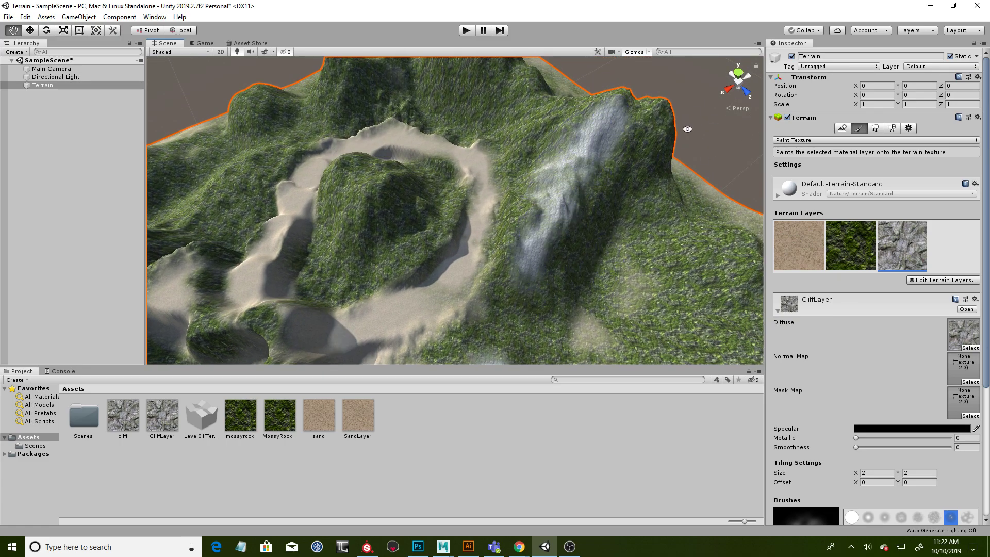
{"action": "left_click_drag", "start_coordinate": [685, 123], "coordinate": [576, 143], "text": "alt"}
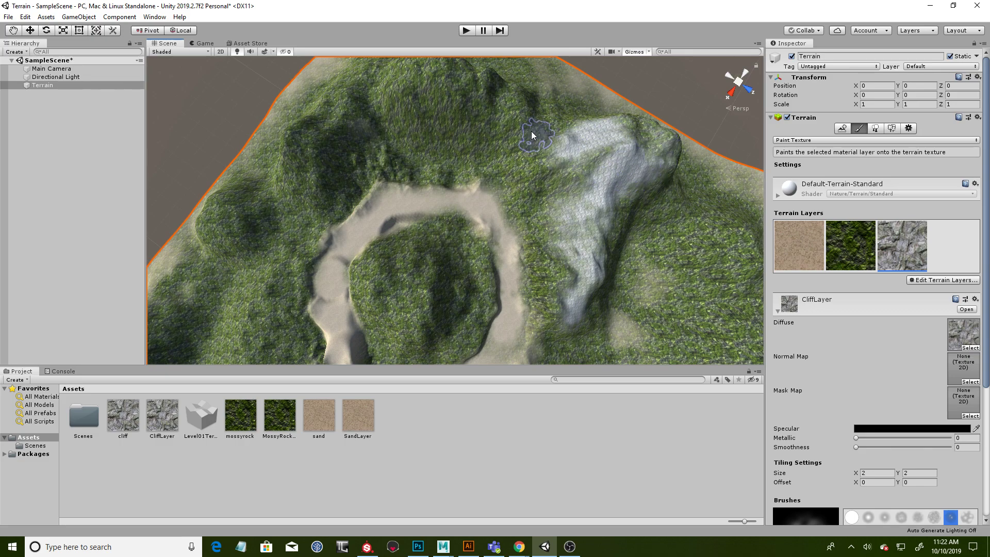
{"action": "mouse_move", "coordinate": [568, 141]}
{"action": "left_mouse_down", "text": "alt"}
{"action": "mouse_move", "coordinate": [524, 194]}
{"action": "mouse_move", "coordinate": [515, 166]}
{"action": "left_mouse_up", "text": "alt"}
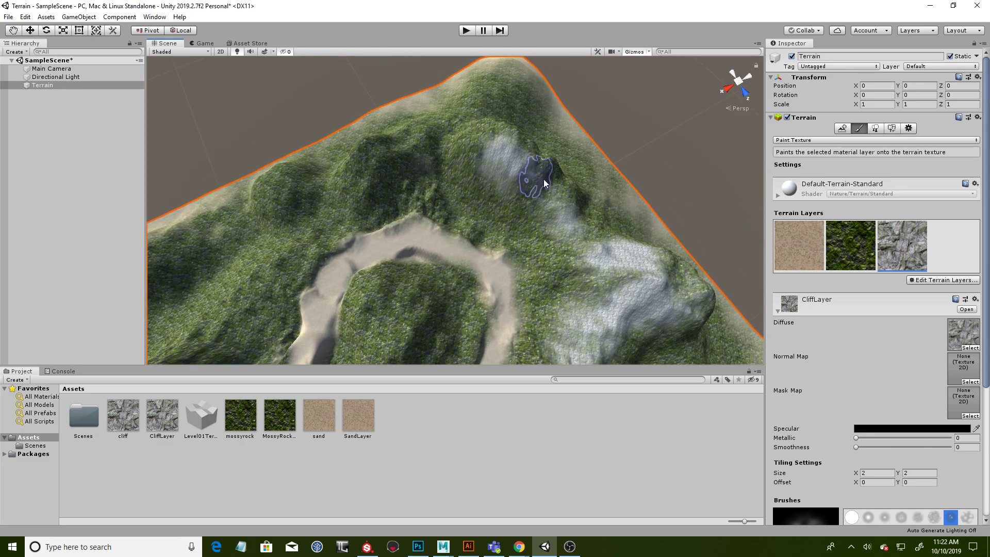
{"action": "mouse_move", "coordinate": [597, 176]}
{"action": "left_mouse_down", "text": "alt"}
{"action": "mouse_move", "coordinate": [522, 150]}
{"action": "mouse_move", "coordinate": [597, 188]}
{"action": "mouse_move", "coordinate": [531, 188]}
{"action": "mouse_move", "coordinate": [656, 188]}
{"action": "mouse_move", "coordinate": [667, 163]}
{"action": "left_mouse_up", "text": "alt"}
{"action": "scroll", "coordinate": [687, 201], "scroll_direction": "up", "scroll_amount": 2}
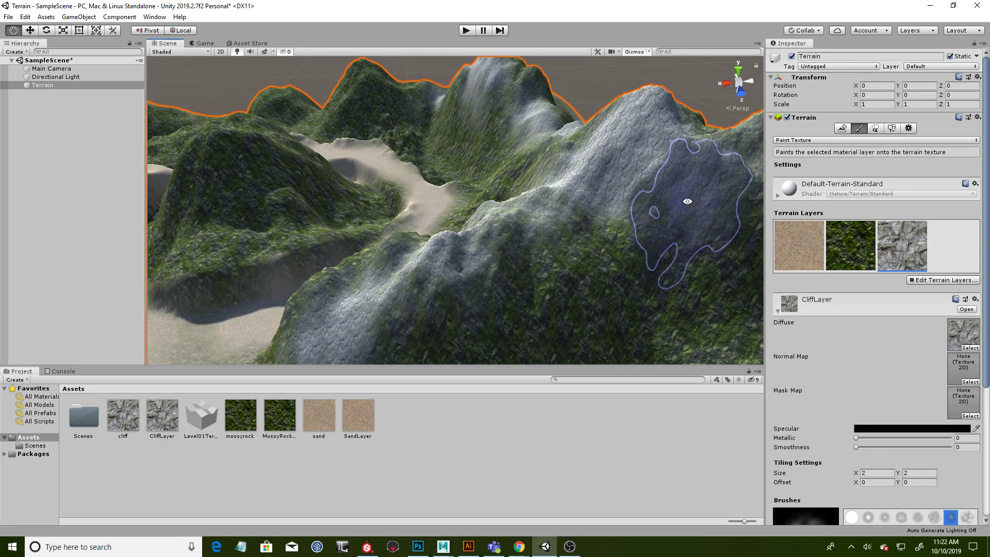
- Set CliffLayer's tiling size to 15 by 15
{"action": "scroll", "coordinate": [866, 360], "scroll_direction": "down", "scroll_amount": 3}
{"action": "left_click", "coordinate": [875, 380]}
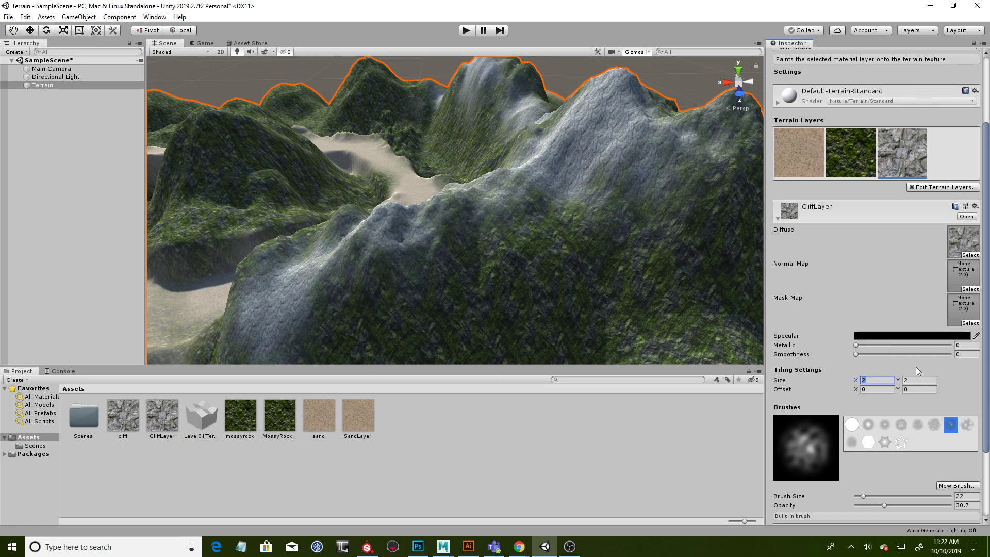
{"action": "type", "text": "1515"}
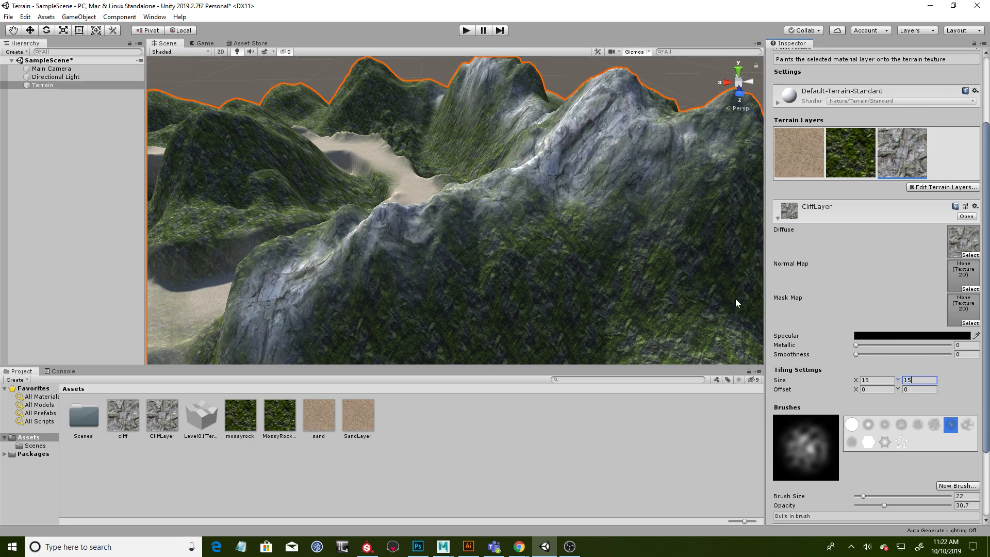
- Set CliffLayer's tiling size to 12 by 12
{"action": "left_click_drag", "start_coordinate": [597, 243], "coordinate": [593, 191], "text": "alt"}
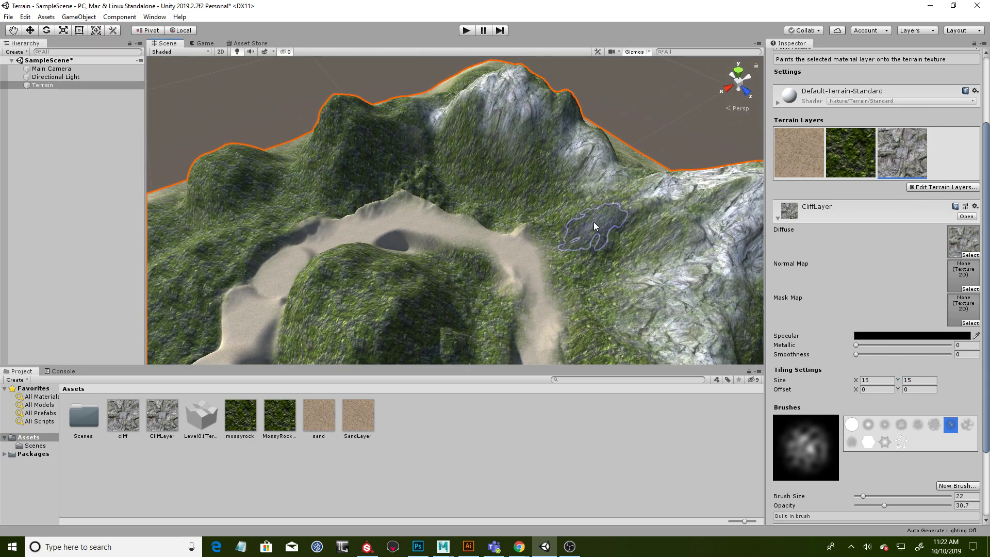
{"action": "left_click_drag", "start_coordinate": [500, 168], "coordinate": [517, 171], "text": "alt"}
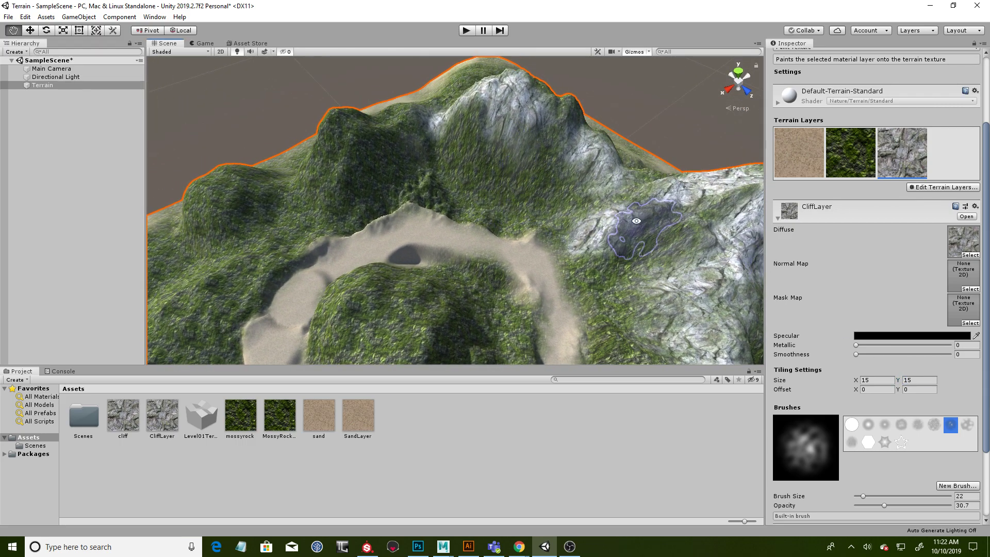
{"action": "left_click_drag", "start_coordinate": [641, 223], "coordinate": [604, 183], "text": "alt"}
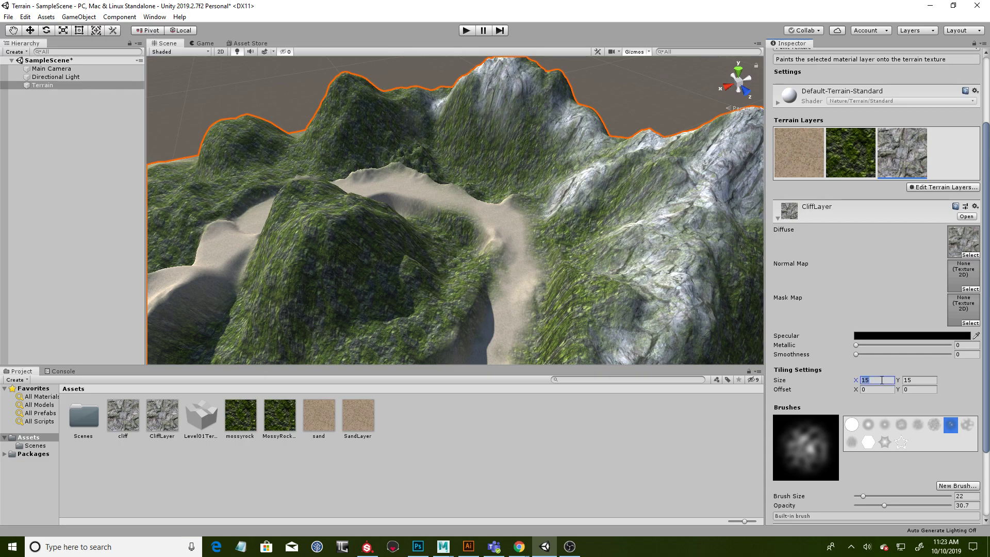
{"action": "type", "text": "12"}
{"action": "left_click", "coordinate": [913, 381]}
{"action": "type", "text": "12"}
- Paint CliffLayer over the top of the central hill and the outer peaks across the sand path
{"action": "left_click_drag", "start_coordinate": [649, 249], "coordinate": [603, 240], "text": "alt"}
{"action": "left_click_drag", "start_coordinate": [329, 231], "coordinate": [362, 227]}
{"action": "mouse_move", "coordinate": [452, 223]}
{"action": "left_mouse_down", "text": "alt"}
{"action": "mouse_move", "coordinate": [475, 238]}
{"action": "mouse_move", "coordinate": [335, 268]}
{"action": "mouse_move", "coordinate": [449, 256]}
{"action": "mouse_move", "coordinate": [358, 234]}
{"action": "left_mouse_up", "text": "alt"}
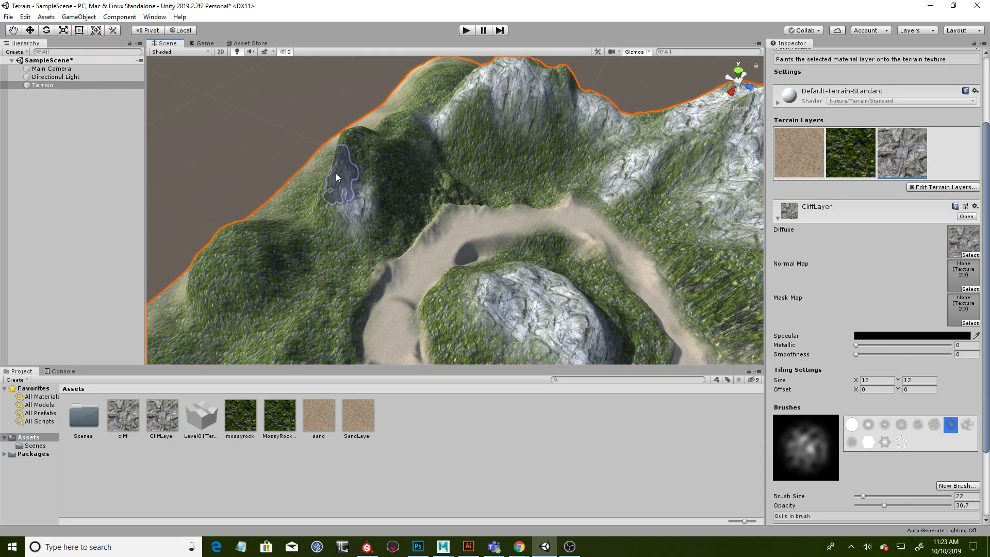
{"action": "left_click_drag", "start_coordinate": [395, 205], "coordinate": [434, 213], "text": "alt"}
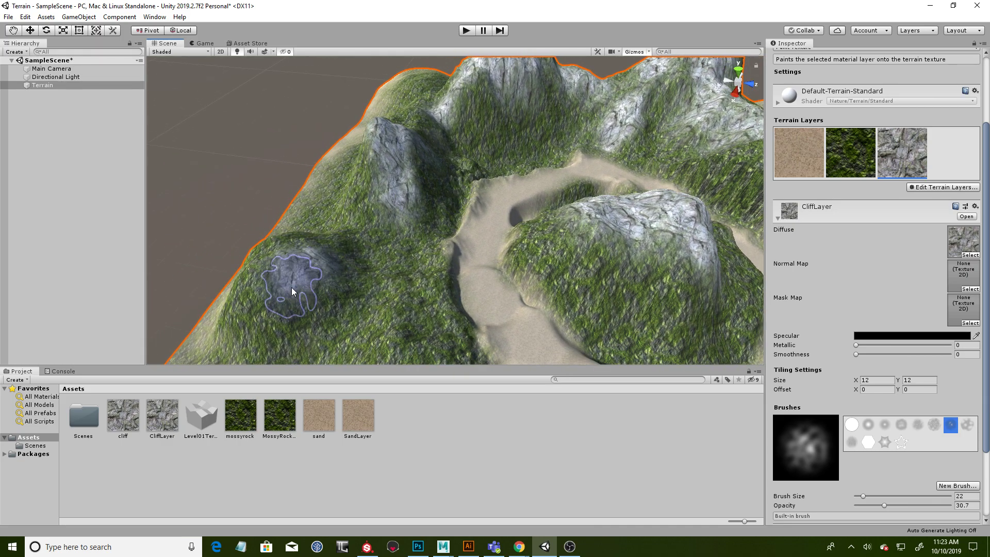
{"action": "left_click_drag", "start_coordinate": [459, 261], "coordinate": [356, 243], "text": "alt"}
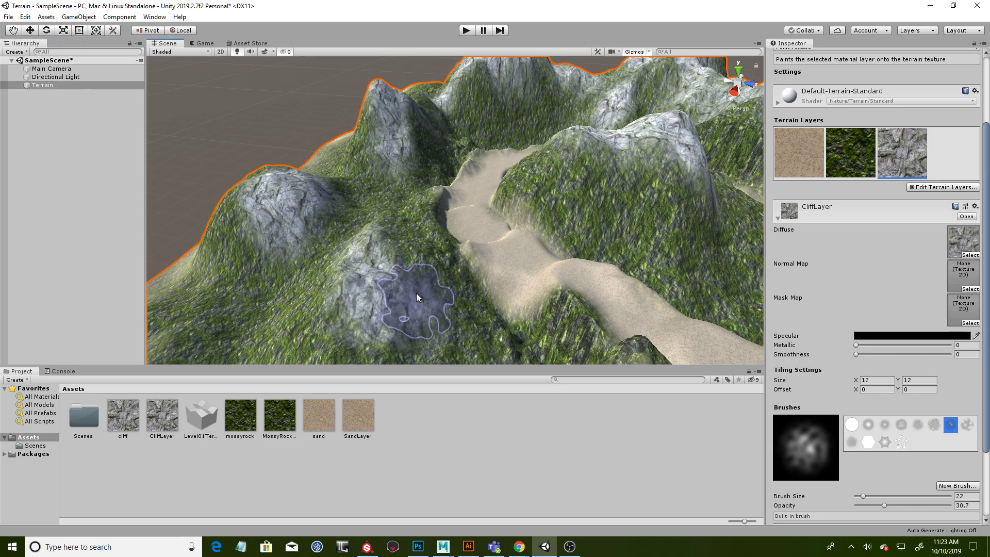
- Paint CliffLayer on the rocky mounds beside the sand path and down the flanks of the central hill
{"action": "left_click_drag", "start_coordinate": [453, 304], "coordinate": [406, 254], "text": "alt"}
{"action": "left_click_drag", "start_coordinate": [535, 266], "coordinate": [504, 292], "text": "alt"}
{"action": "right_click_drag", "start_coordinate": [504, 292], "coordinate": [472, 298], "text": "alt"}
{"action": "middle_click_drag", "start_coordinate": [472, 298], "coordinate": [526, 294], "text": "alt"}
{"action": "left_click_drag", "start_coordinate": [526, 281], "coordinate": [550, 313], "text": "alt"}
{"action": "left_click_drag", "start_coordinate": [381, 305], "coordinate": [363, 254], "text": "alt"}
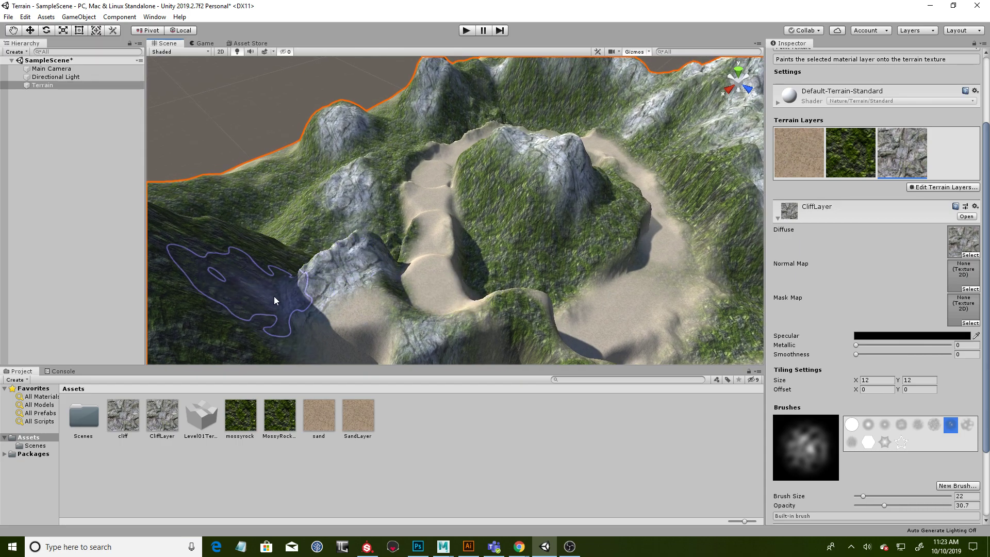
{"action": "left_click_drag", "start_coordinate": [518, 255], "coordinate": [469, 192], "text": "alt"}
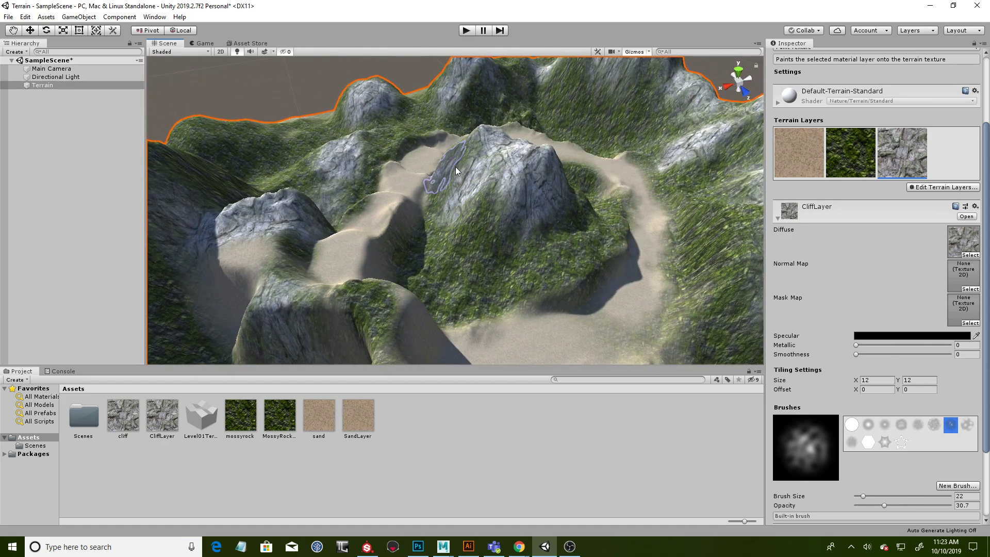
{"action": "left_click_drag", "start_coordinate": [590, 239], "coordinate": [524, 261], "text": "alt"}
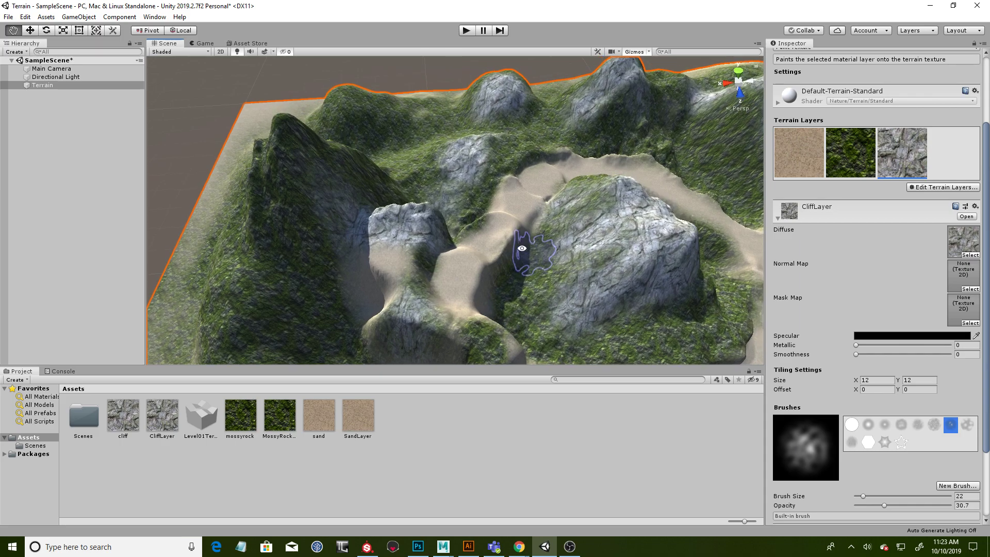
- Paint CliffLayer over the tall peak near the terrain corner and the ridges and hills behind the path
{"action": "left_click_drag", "start_coordinate": [341, 170], "coordinate": [363, 176], "text": "alt"}
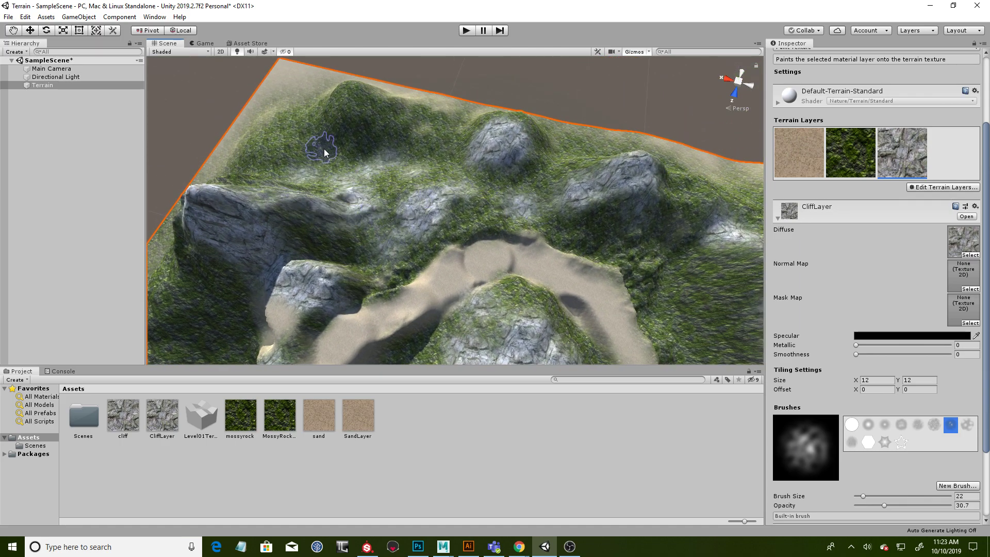
{"action": "left_click_drag", "start_coordinate": [610, 227], "coordinate": [583, 180], "text": "alt"}
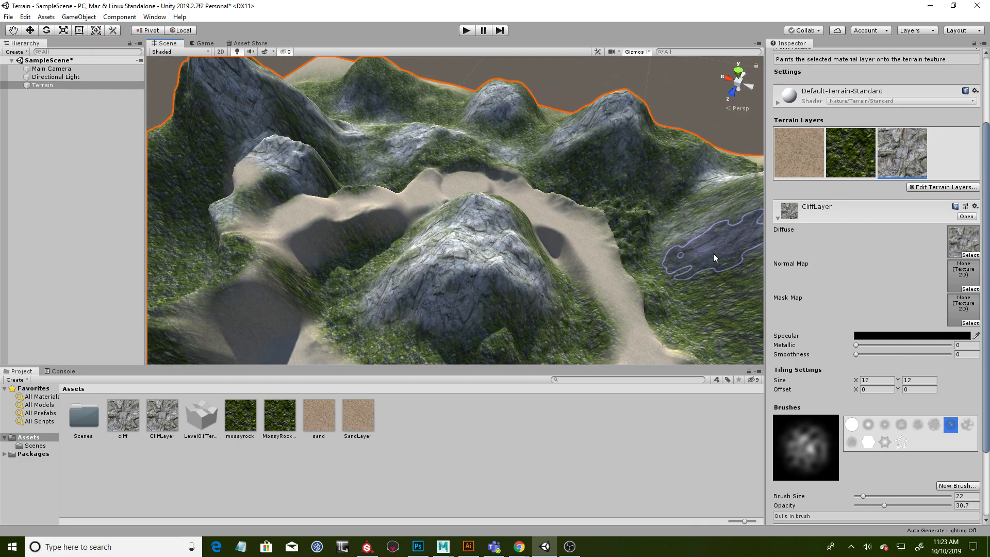
{"action": "left_click_drag", "start_coordinate": [671, 271], "coordinate": [513, 253], "text": "alt"}
{"action": "scroll", "coordinate": [509, 244], "scroll_direction": "down", "scroll_amount": 5}
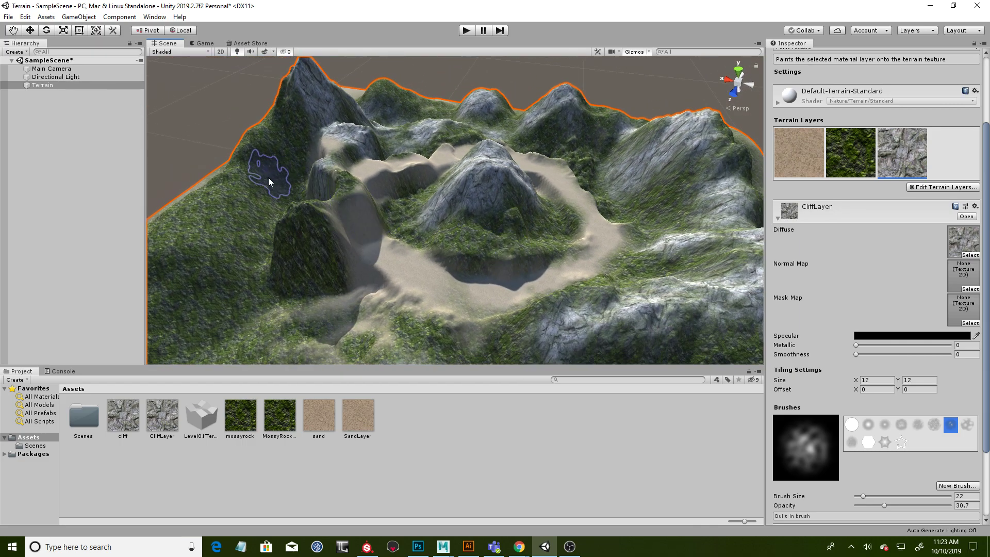
- Paint CliffLayer on the steep pillar beside the path and on the low mounds of the nearby outer slope
{"action": "left_click_drag", "start_coordinate": [189, 234], "coordinate": [281, 238], "text": "alt"}
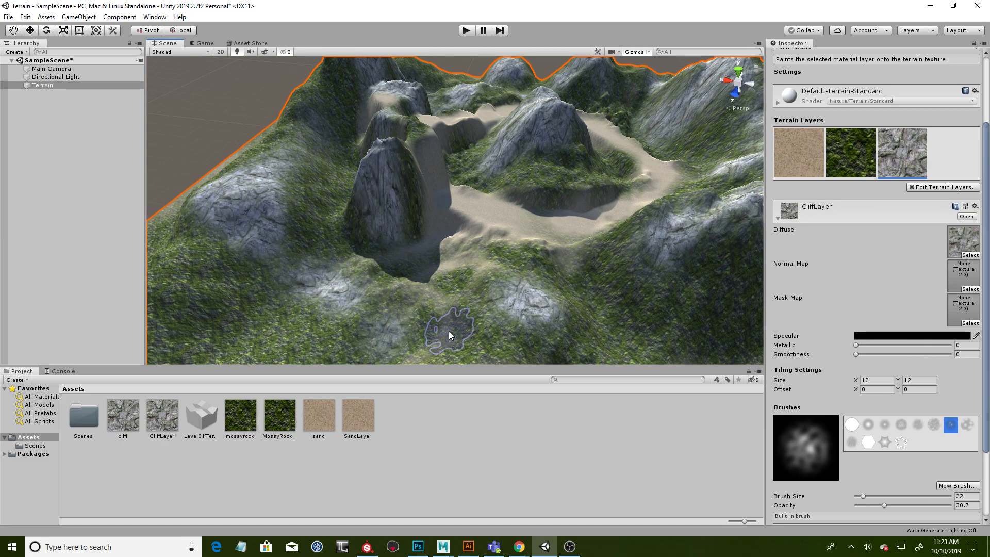
{"action": "left_click_drag", "start_coordinate": [634, 295], "coordinate": [448, 316], "text": "alt"}
{"action": "left_click_drag", "start_coordinate": [574, 334], "coordinate": [466, 329], "text": "alt"}
{"action": "scroll", "coordinate": [464, 328], "scroll_direction": "down", "scroll_amount": 2}
{"action": "middle_click_drag", "start_coordinate": [449, 320], "coordinate": [496, 311]}
- Paint CliffLayer over the outward-facing slopes and hills along the outer edges of the terrain
{"action": "mouse_move", "coordinate": [214, 138]}
{"action": "left_mouse_down"}
{"action": "mouse_move", "coordinate": [175, 178]}
{"action": "mouse_move", "coordinate": [206, 248]}
{"action": "mouse_move", "coordinate": [265, 237]}
{"action": "mouse_move", "coordinate": [225, 257]}
{"action": "mouse_move", "coordinate": [315, 304]}
{"action": "mouse_move", "coordinate": [404, 320]}
{"action": "mouse_move", "coordinate": [271, 347]}
{"action": "mouse_move", "coordinate": [388, 350]}
{"action": "mouse_move", "coordinate": [460, 333]}
{"action": "left_mouse_up"}
{"action": "mouse_move", "coordinate": [543, 271]}
{"action": "left_mouse_down", "text": "alt"}
{"action": "mouse_move", "coordinate": [381, 287]}
{"action": "mouse_move", "coordinate": [467, 258]}
{"action": "left_mouse_up", "text": "alt"}
{"action": "mouse_move", "coordinate": [484, 169]}
{"action": "left_mouse_down", "text": "alt"}
{"action": "mouse_move", "coordinate": [397, 135]}
{"action": "mouse_move", "coordinate": [331, 127]}
{"action": "mouse_move", "coordinate": [279, 89]}
{"action": "left_mouse_up", "text": "alt"}
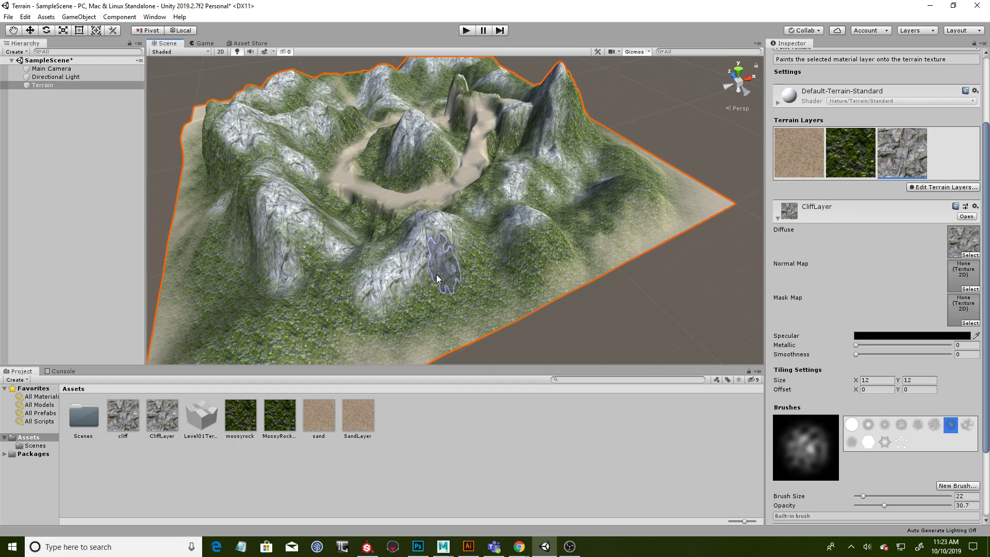
{"action": "left_click_drag", "start_coordinate": [468, 253], "coordinate": [448, 295], "text": "alt"}
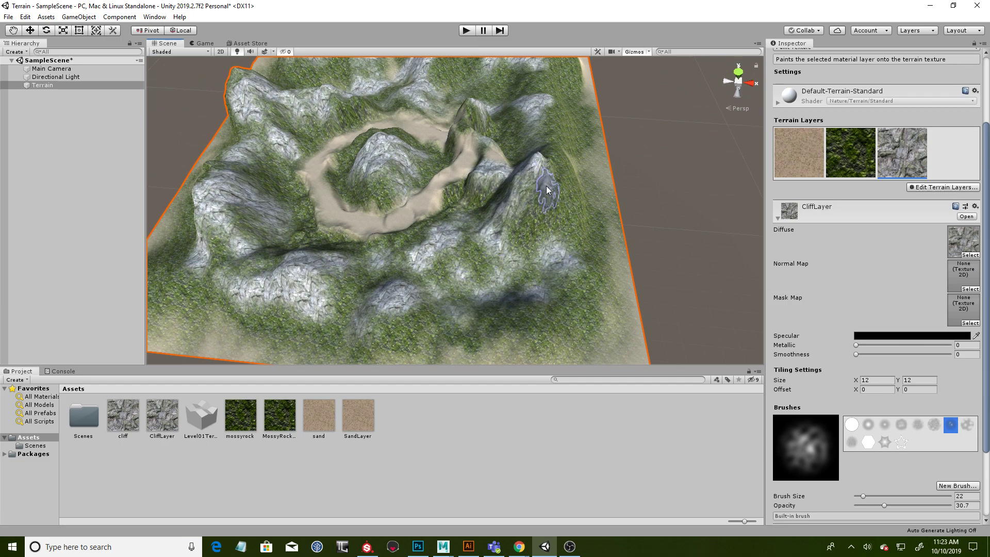
{"action": "mouse_move", "coordinate": [556, 173]}
{"action": "left_mouse_down", "text": "alt"}
{"action": "mouse_move", "coordinate": [580, 226]}
{"action": "mouse_move", "coordinate": [560, 226]}
{"action": "left_mouse_up", "text": "alt"}
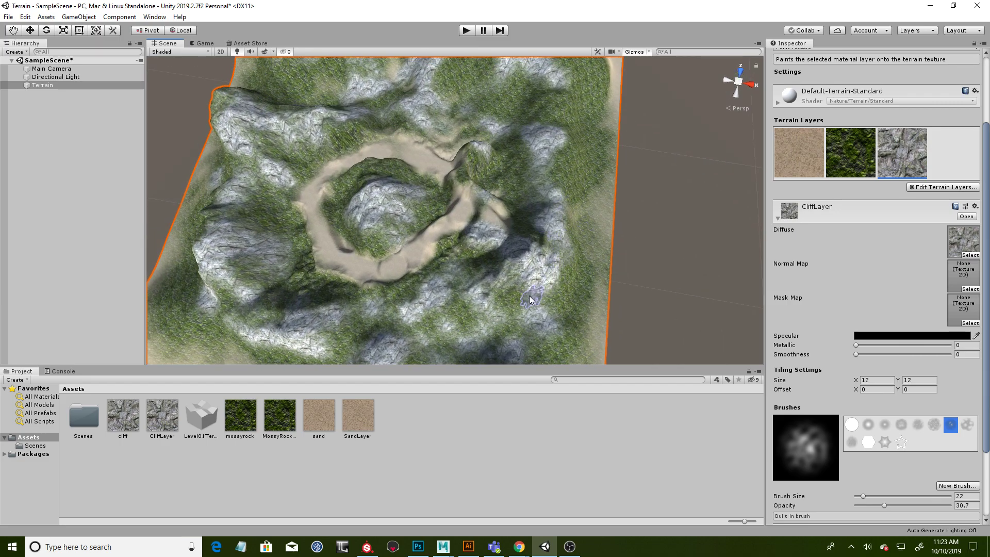
{"action": "left_click_drag", "start_coordinate": [450, 276], "coordinate": [566, 208], "text": "alt"}
{"action": "scroll", "coordinate": [566, 214], "scroll_direction": "up", "scroll_amount": 2}
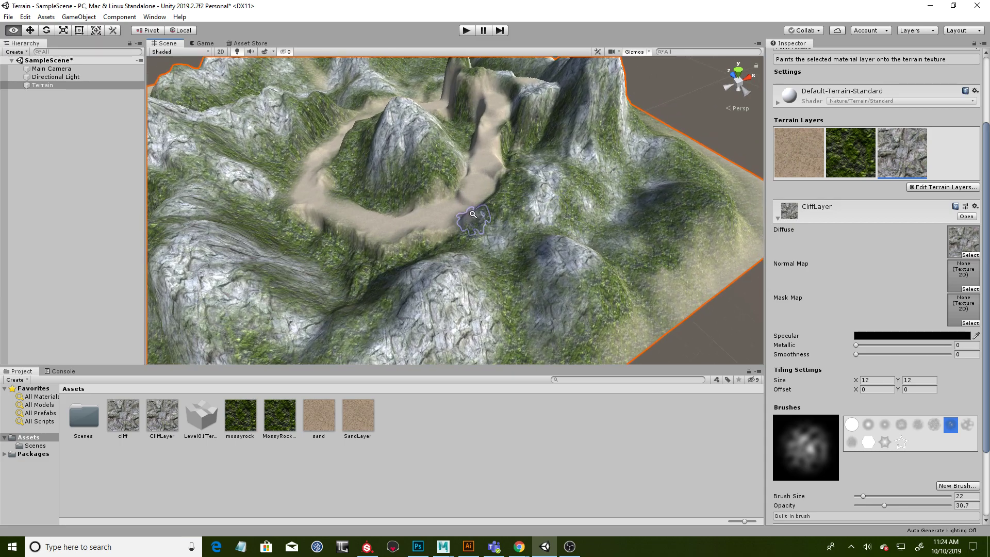
- Add more CliffLayer strokes to the mountain slopes surrounding the ring-shaped sand path
{"action": "scroll", "coordinate": [502, 215], "scroll_direction": "up", "scroll_amount": 1}
{"action": "mouse_move", "coordinate": [422, 157]}
{"action": "left_mouse_down", "text": "alt"}
{"action": "mouse_move", "coordinate": [518, 211]}
{"action": "mouse_move", "coordinate": [512, 200]}
{"action": "mouse_move", "coordinate": [490, 247]}
{"action": "mouse_move", "coordinate": [338, 300]}
{"action": "left_mouse_up", "text": "alt"}
{"action": "left_click_drag", "start_coordinate": [241, 292], "coordinate": [197, 233]}
{"action": "left_click_drag", "start_coordinate": [279, 241], "coordinate": [386, 219], "text": "alt"}
{"action": "left_click_drag", "start_coordinate": [191, 196], "coordinate": [619, 235], "text": "alt"}
{"action": "scroll", "coordinate": [619, 235], "scroll_direction": "down", "scroll_amount": 10, "text": "alt"}
{"action": "left_click_drag", "start_coordinate": [564, 255], "coordinate": [527, 225], "text": "alt"}
{"action": "mouse_move", "coordinate": [586, 194]}
{"action": "left_mouse_down", "text": "alt"}
{"action": "mouse_move", "coordinate": [678, 193]}
{"action": "mouse_move", "coordinate": [570, 165]}
{"action": "mouse_move", "coordinate": [613, 171]}
{"action": "mouse_move", "coordinate": [577, 145]}
{"action": "left_mouse_up", "text": "alt"}
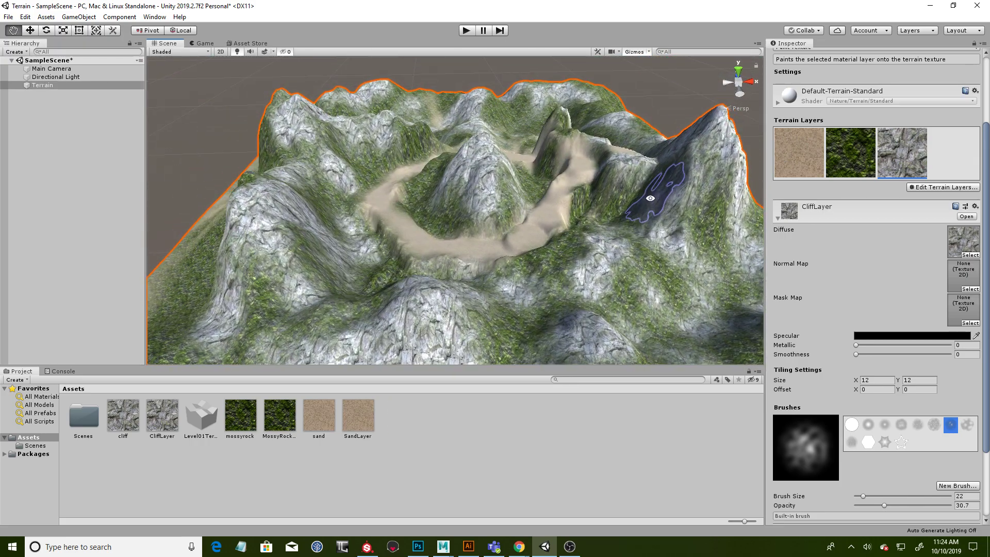
- Touch up CliffLayer on the central hill, the pillar beside the path and the slopes behind the tall peak
{"action": "left_click_drag", "start_coordinate": [550, 179], "coordinate": [526, 236], "text": "alt"}
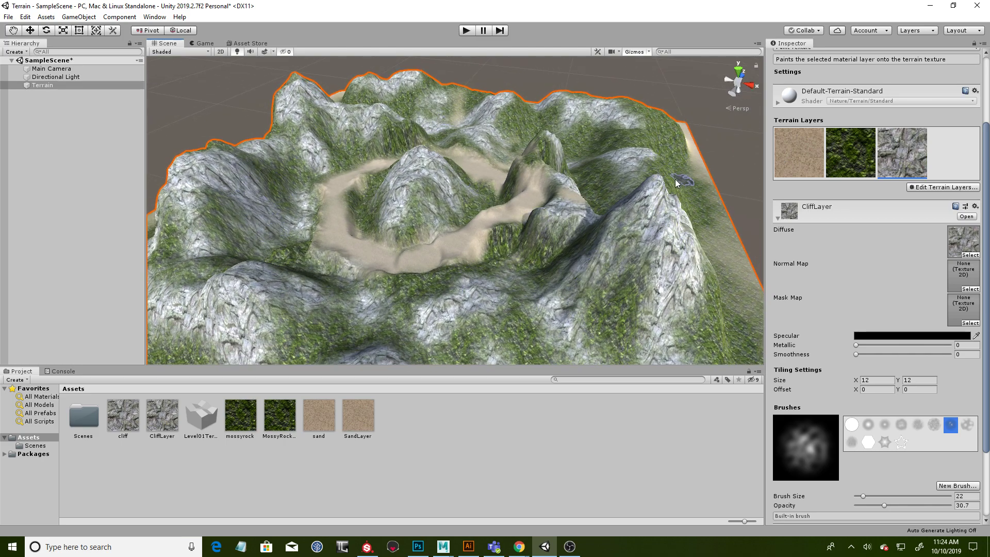
{"action": "mouse_move", "coordinate": [616, 160]}
{"action": "left_mouse_down", "text": "alt"}
{"action": "mouse_move", "coordinate": [642, 166]}
{"action": "mouse_move", "coordinate": [637, 202]}
{"action": "mouse_move", "coordinate": [741, 199]}
{"action": "mouse_move", "coordinate": [729, 212]}
{"action": "left_mouse_up", "text": "alt"}
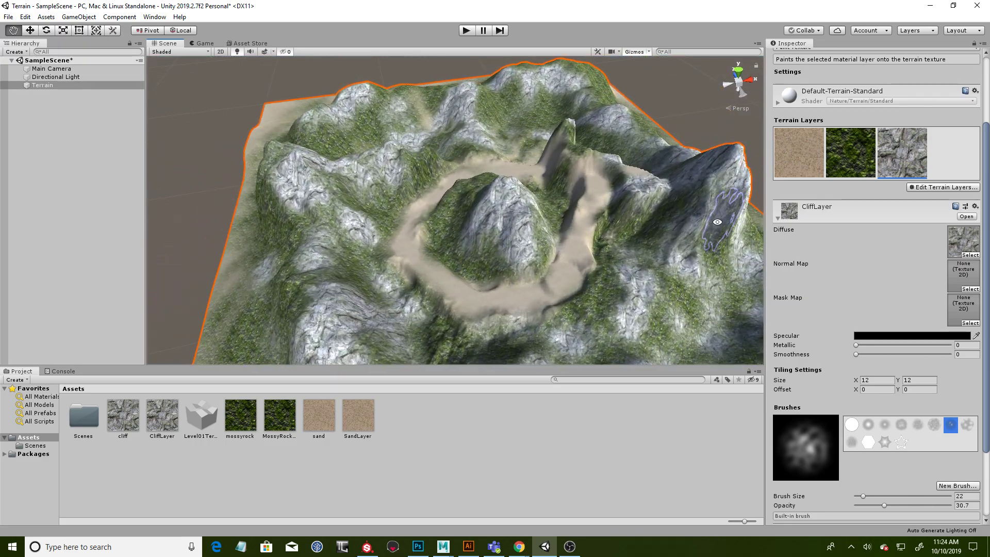
{"action": "left_click_drag", "start_coordinate": [557, 176], "coordinate": [529, 169], "text": "alt"}
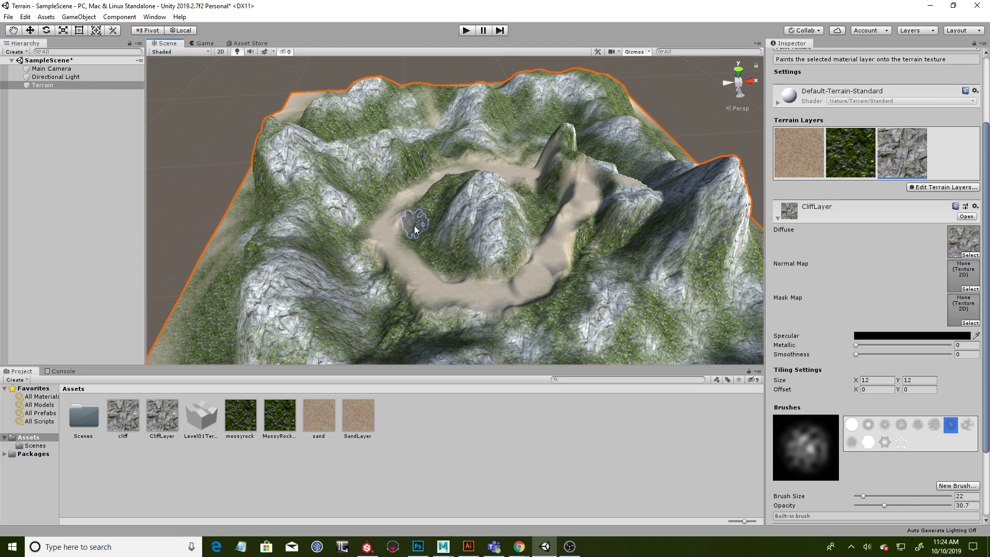
{"action": "left_click_drag", "start_coordinate": [564, 196], "coordinate": [587, 274], "text": "alt"}
{"action": "left_click_drag", "start_coordinate": [647, 193], "coordinate": [541, 241], "text": "alt"}
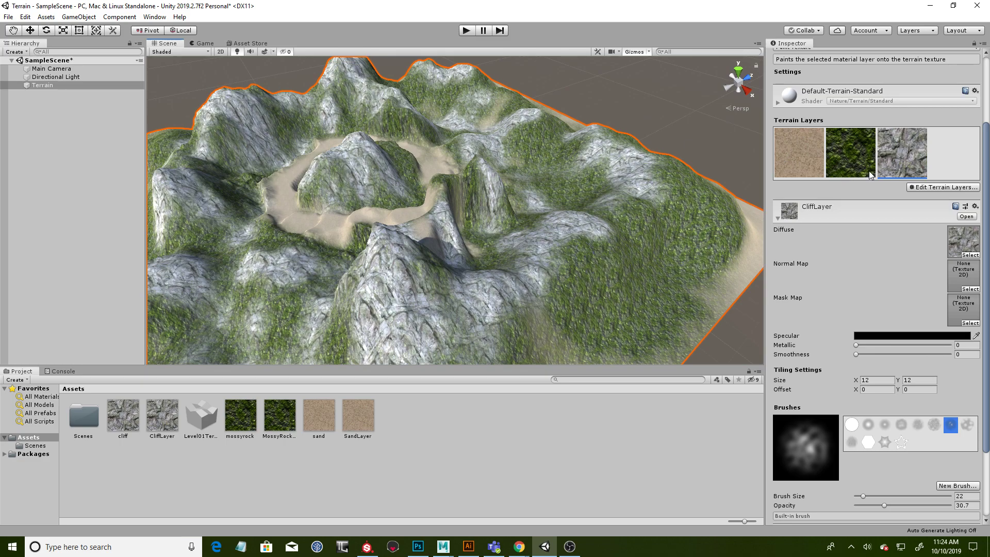
{"action": "left_click_drag", "start_coordinate": [655, 177], "coordinate": [564, 123], "text": "alt"}
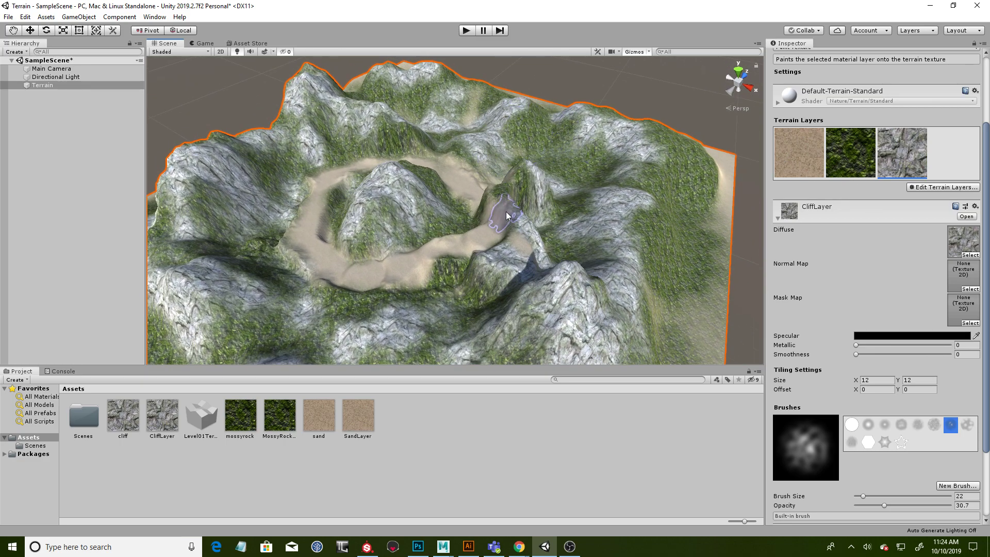
{"action": "left_click_drag", "start_coordinate": [342, 286], "coordinate": [540, 231], "text": "alt"}
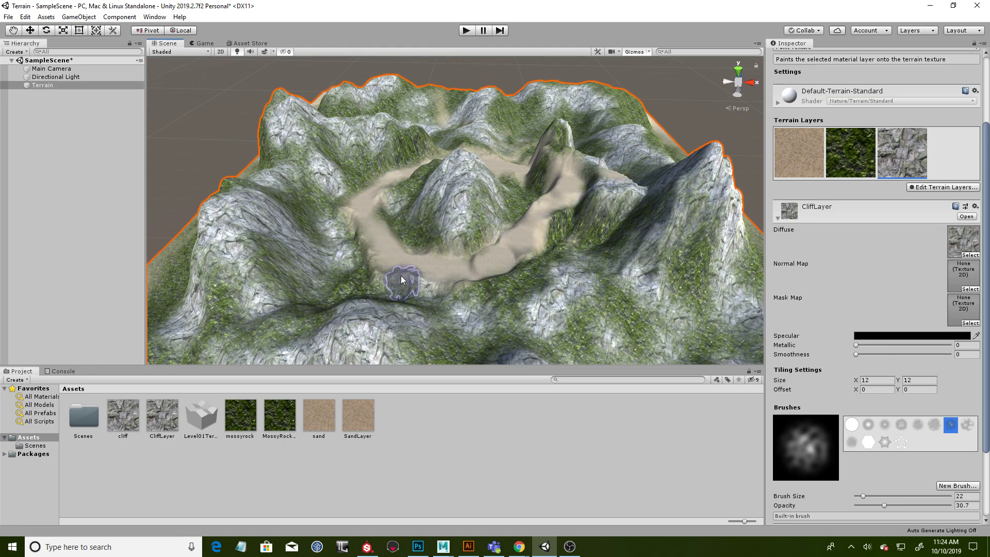
- Switch the terrain tool to Set Height with the soft round brush at size 12
{"action": "scroll", "coordinate": [846, 154], "scroll_direction": "up", "scroll_amount": 4}
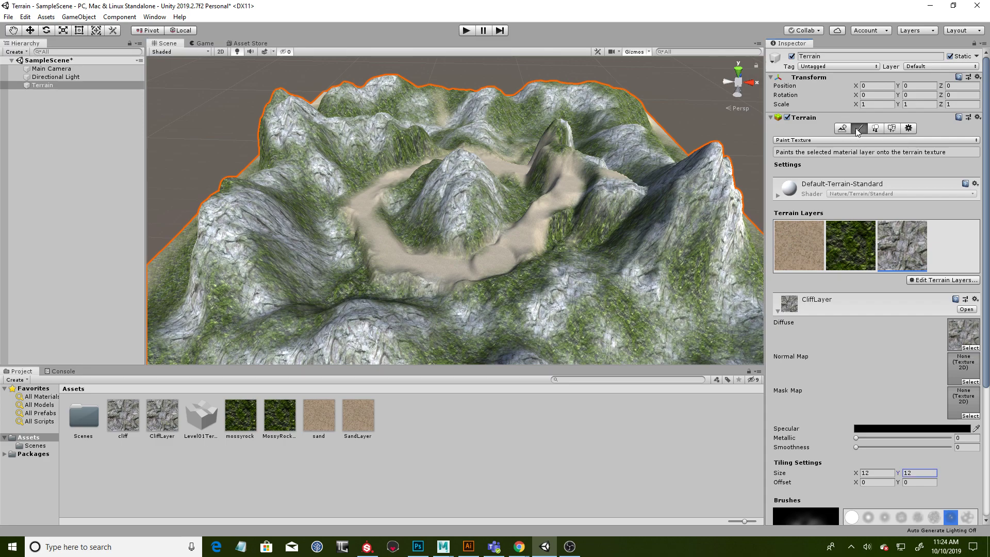
{"action": "left_click", "coordinate": [847, 139]}
{"action": "left_click", "coordinate": [844, 175]}
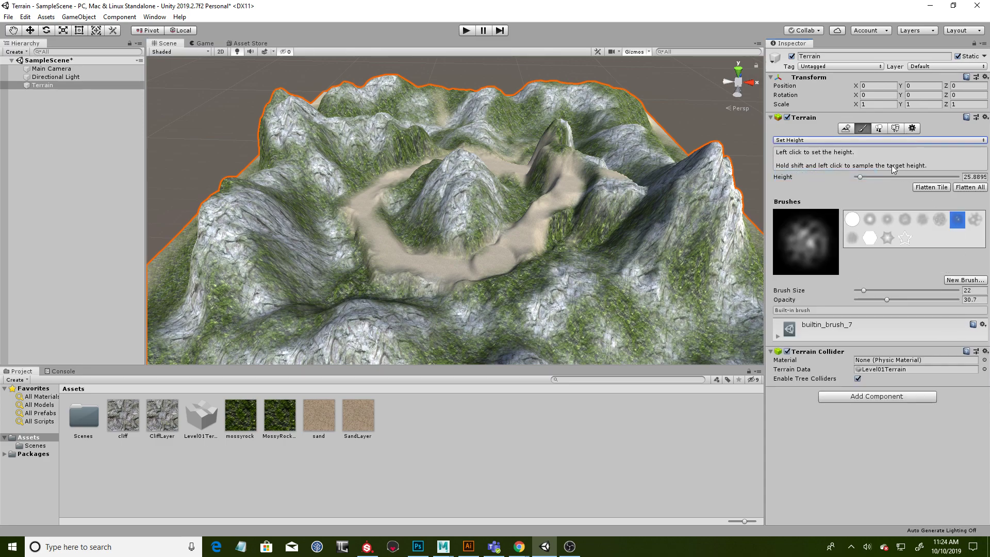
{"action": "left_click", "coordinate": [874, 221]}
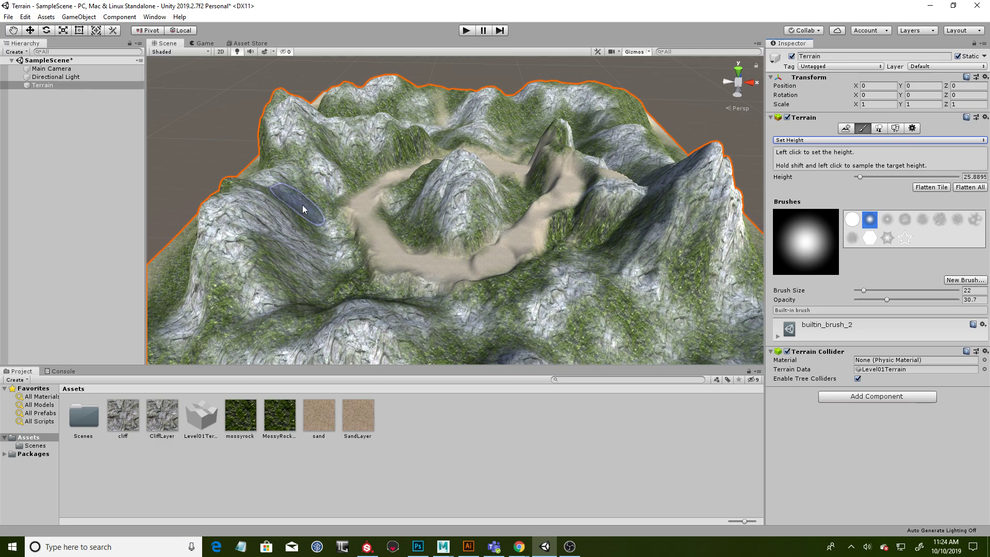
{"action": "left_click_drag", "start_coordinate": [864, 291], "coordinate": [860, 292]}
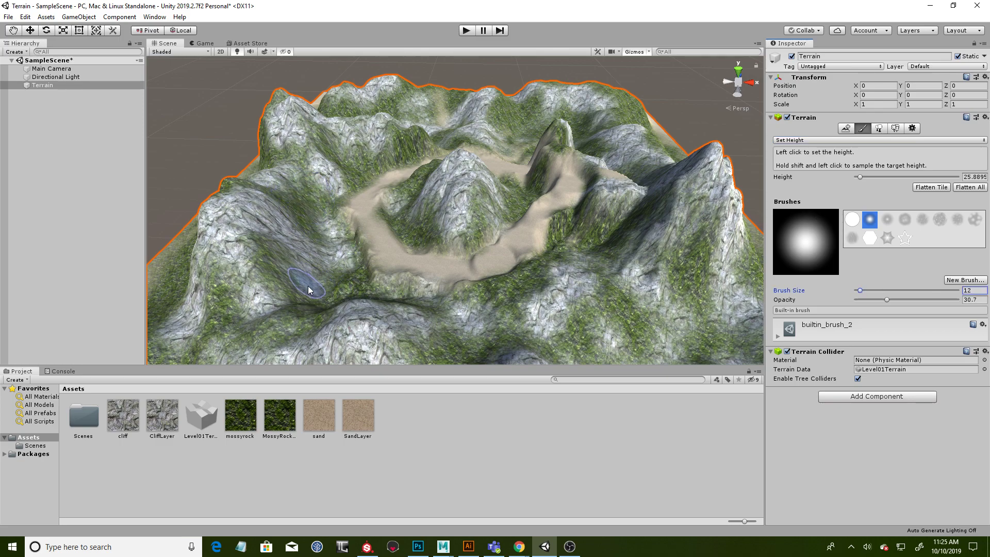
- Sample the height of the valley between the outer mountains and set the target height to 9
{"action": "left_click", "coordinate": [320, 276], "text": "shift"}
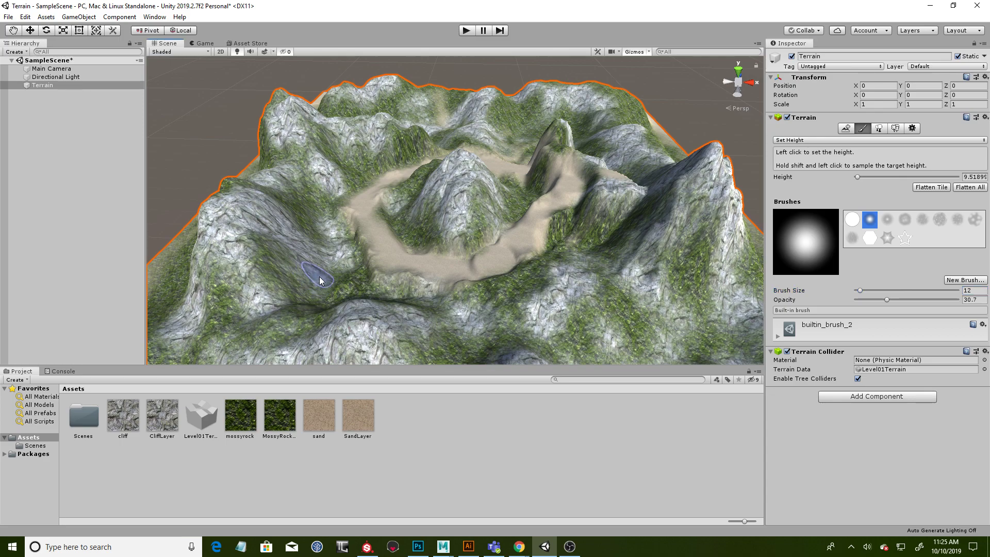
{"action": "left_click", "coordinate": [968, 178]}
{"action": "type", "text": "9"}
{"action": "left_click", "coordinate": [318, 271]}
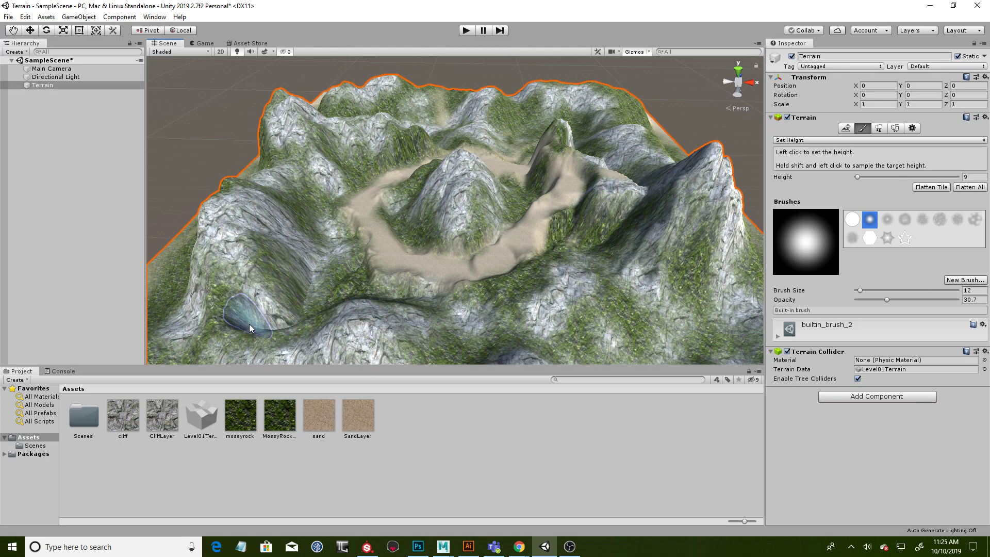
- Carve a narrow passage at height 9 between the outer mountains, from the valley towards the terrain's edge
{"action": "mouse_move", "coordinate": [423, 252]}
{"action": "left_mouse_down", "text": "alt"}
{"action": "mouse_move", "coordinate": [552, 218]}
{"action": "mouse_move", "coordinate": [539, 240]}
{"action": "mouse_move", "coordinate": [475, 236]}
{"action": "mouse_move", "coordinate": [464, 263]}
{"action": "mouse_move", "coordinate": [470, 281]}
{"action": "mouse_move", "coordinate": [451, 313]}
{"action": "left_mouse_up", "text": "alt"}
{"action": "mouse_move", "coordinate": [374, 312]}
{"action": "left_mouse_down"}
{"action": "mouse_move", "coordinate": [496, 330]}
{"action": "mouse_move", "coordinate": [557, 325]}
{"action": "left_mouse_up"}
{"action": "middle_click_drag", "start_coordinate": [557, 325], "coordinate": [545, 281], "text": "alt"}
{"action": "mouse_move", "coordinate": [545, 282]}
{"action": "left_mouse_down", "text": "alt"}
{"action": "mouse_move", "coordinate": [537, 303]}
{"action": "mouse_move", "coordinate": [551, 321]}
{"action": "left_mouse_up", "text": "alt"}
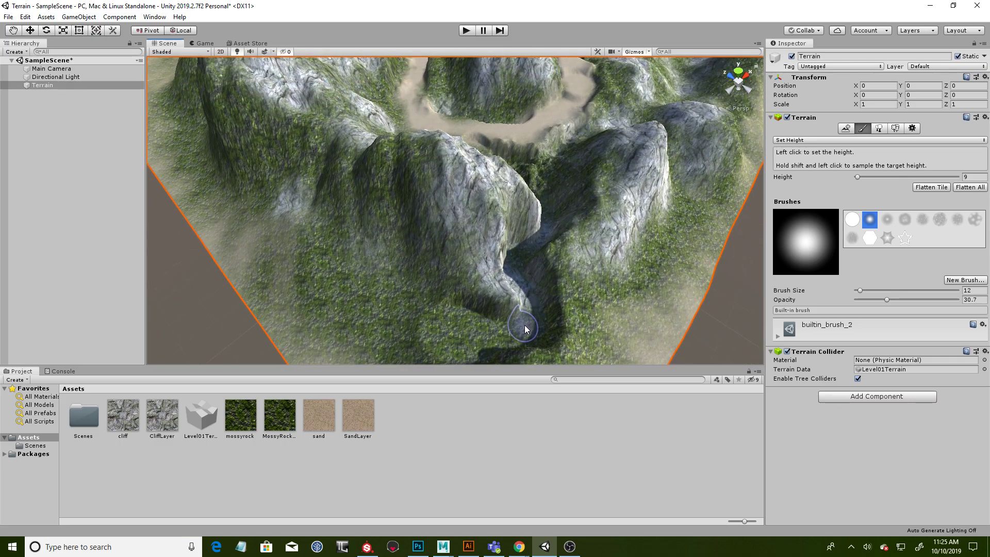
{"action": "mouse_move", "coordinate": [534, 262]}
{"action": "left_mouse_down", "text": "alt"}
{"action": "mouse_move", "coordinate": [556, 297]}
{"action": "mouse_move", "coordinate": [534, 318]}
{"action": "left_mouse_up", "text": "alt"}
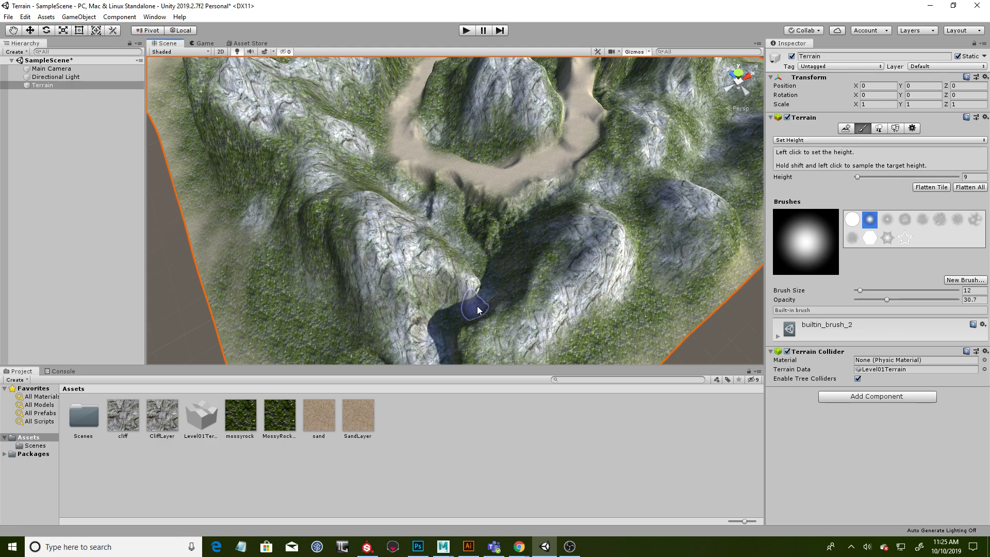
{"action": "left_click_drag", "start_coordinate": [567, 196], "coordinate": [495, 180], "text": "alt"}
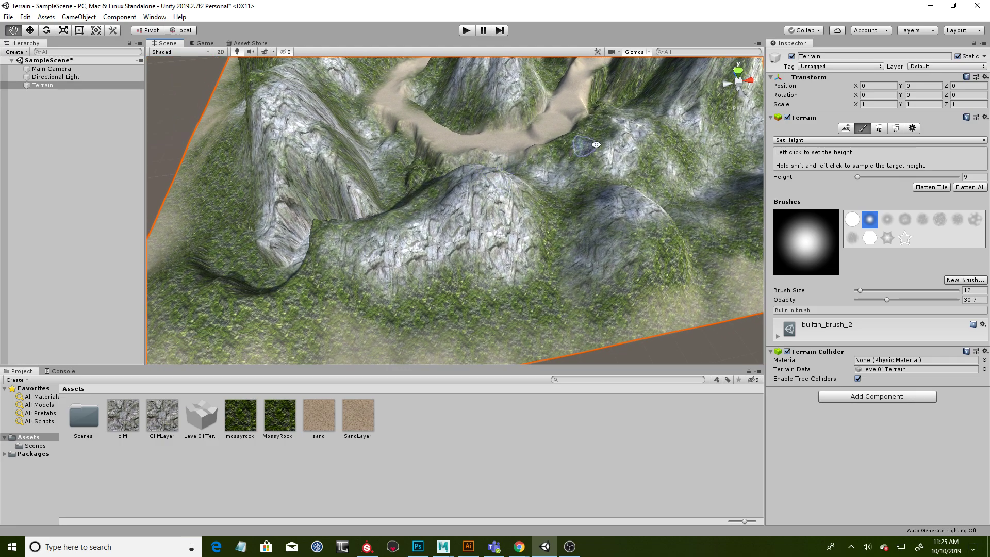
- Smooth the newly carved passage between the outer mountains with the Smooth Height terrain tool
{"action": "left_click", "coordinate": [795, 140]}
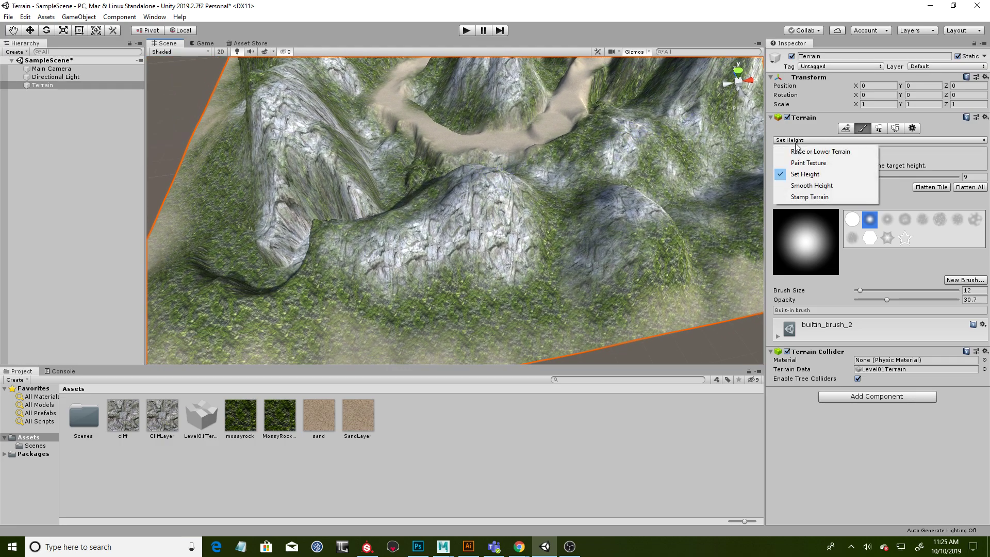
{"action": "left_click", "coordinate": [812, 185]}
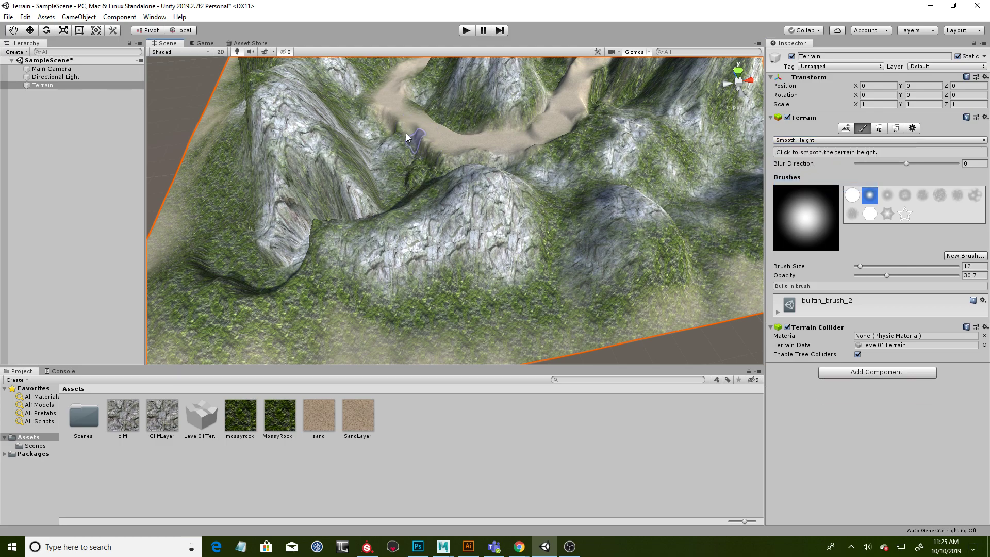
{"action": "left_click_drag", "start_coordinate": [391, 191], "coordinate": [474, 249], "text": "alt"}
{"action": "mouse_move", "coordinate": [471, 172]}
{"action": "left_mouse_down", "text": "alt"}
{"action": "mouse_move", "coordinate": [648, 228]}
{"action": "mouse_move", "coordinate": [570, 276]}
{"action": "mouse_move", "coordinate": [542, 217]}
{"action": "left_mouse_up", "text": "alt"}
- Paint SandLayer along the floor of the new passage, from the ring path out to its mouth at the foot of the mountains
{"action": "left_click", "coordinate": [837, 139]}
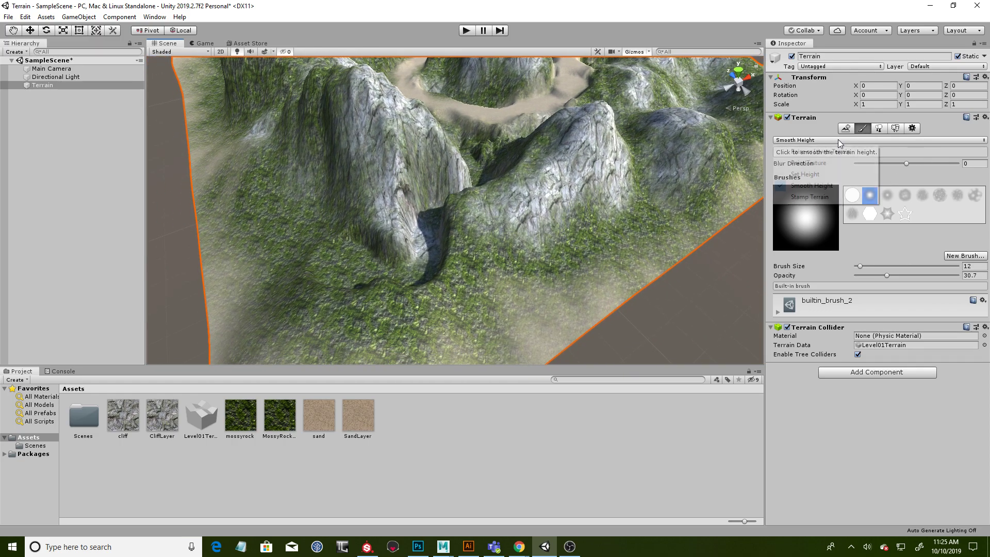
{"action": "left_click", "coordinate": [828, 163]}
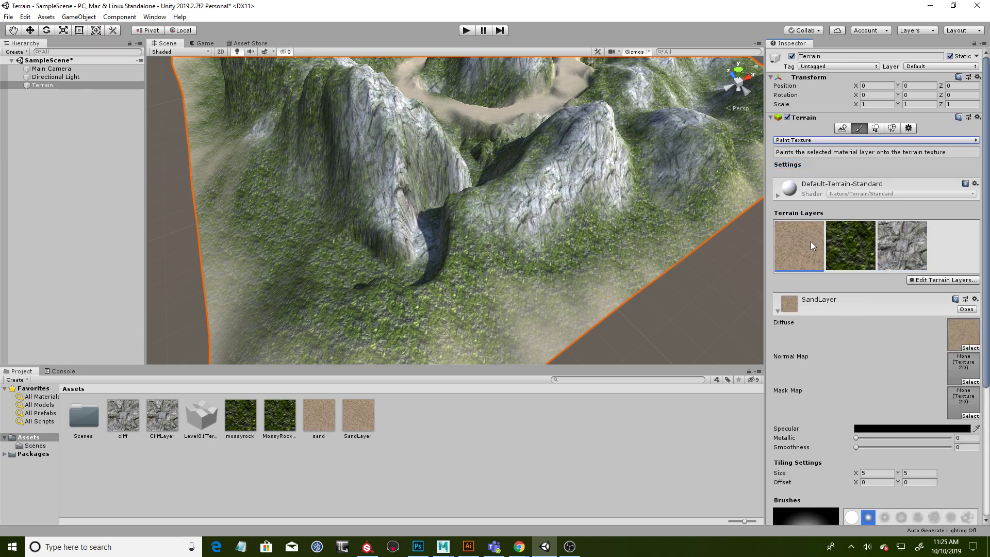
{"action": "mouse_move", "coordinate": [530, 237]}
{"action": "left_mouse_down", "text": "alt"}
{"action": "mouse_move", "coordinate": [648, 258]}
{"action": "mouse_move", "coordinate": [619, 287]}
{"action": "left_mouse_up", "text": "alt"}
{"action": "left_click_drag", "start_coordinate": [642, 246], "coordinate": [512, 342], "text": "alt"}
{"action": "mouse_move", "coordinate": [496, 271]}
{"action": "left_mouse_down", "text": "alt"}
{"action": "mouse_move", "coordinate": [510, 317]}
{"action": "mouse_move", "coordinate": [438, 329]}
{"action": "left_mouse_up", "text": "alt"}
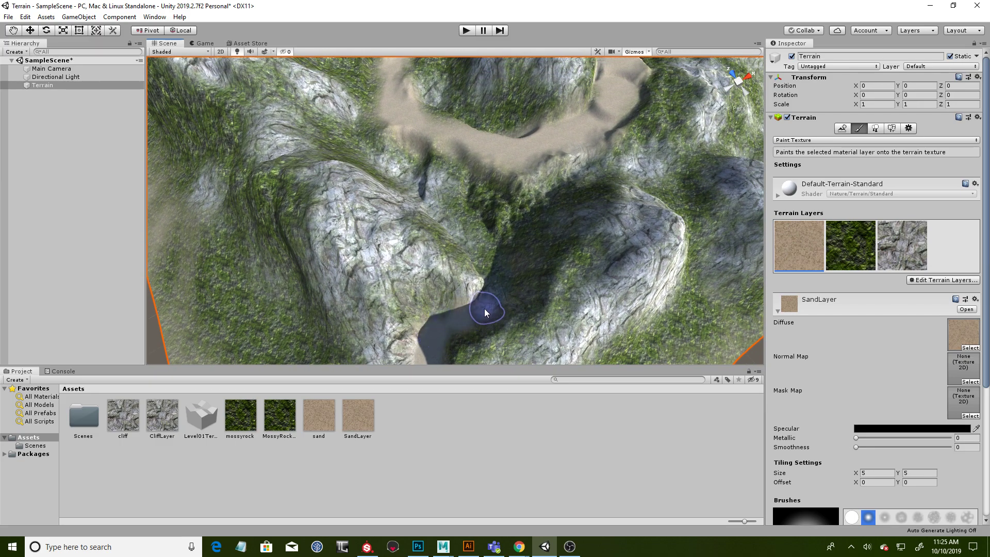
{"action": "mouse_move", "coordinate": [496, 279]}
{"action": "left_mouse_down", "text": "alt"}
{"action": "mouse_move", "coordinate": [566, 280]}
{"action": "mouse_move", "coordinate": [428, 301]}
{"action": "left_mouse_up", "text": "alt"}
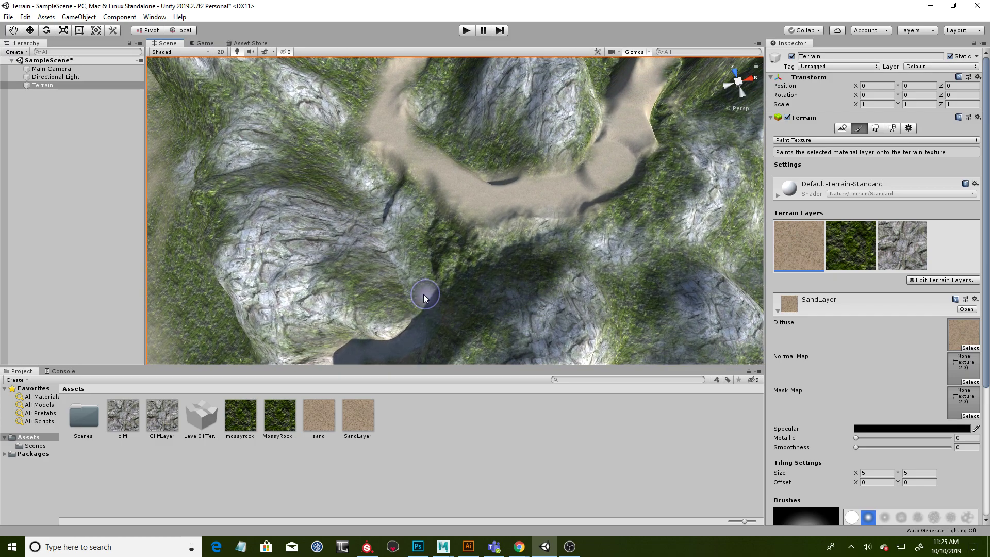
{"action": "mouse_move", "coordinate": [408, 260]}
{"action": "left_mouse_down"}
{"action": "mouse_move", "coordinate": [401, 226]}
{"action": "mouse_move", "coordinate": [415, 178]}
{"action": "mouse_move", "coordinate": [411, 266]}
{"action": "left_mouse_up"}
{"action": "mouse_move", "coordinate": [469, 281]}
{"action": "left_mouse_down", "text": "alt"}
{"action": "mouse_move", "coordinate": [531, 170]}
{"action": "mouse_move", "coordinate": [552, 203]}
{"action": "mouse_move", "coordinate": [464, 238]}
{"action": "left_mouse_up", "text": "alt"}
{"action": "left_click_drag", "start_coordinate": [420, 300], "coordinate": [391, 162], "text": "alt"}
{"action": "left_click_drag", "start_coordinate": [509, 216], "coordinate": [625, 277], "text": "alt"}
{"action": "left_click_drag", "start_coordinate": [612, 209], "coordinate": [356, 178], "text": "alt"}
{"action": "mouse_move", "coordinate": [548, 241]}
{"action": "left_mouse_down", "text": "alt"}
{"action": "mouse_move", "coordinate": [490, 288]}
{"action": "mouse_move", "coordinate": [666, 294]}
{"action": "mouse_move", "coordinate": [609, 285]}
{"action": "left_mouse_up", "text": "alt"}
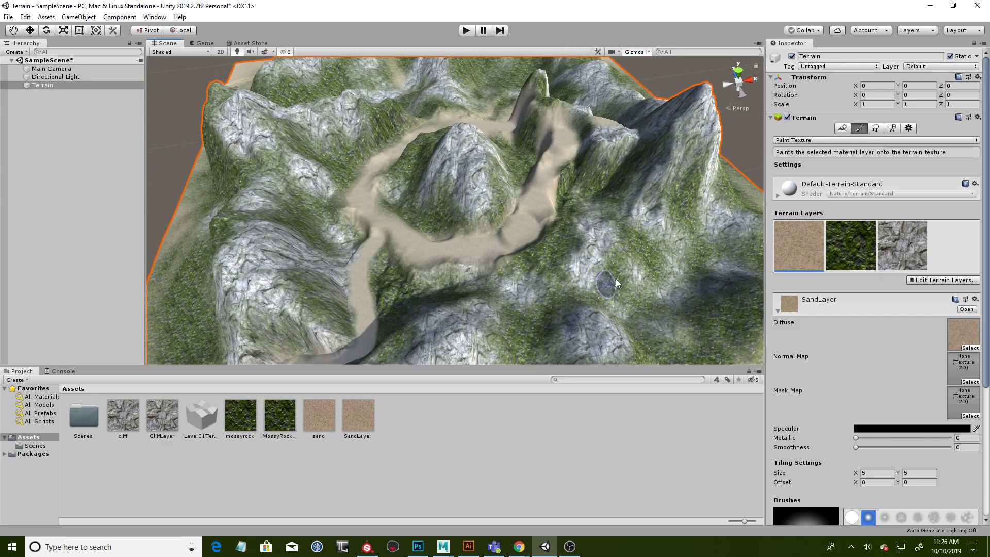
{"action": "left_click_drag", "start_coordinate": [633, 204], "coordinate": [511, 181], "text": "alt"}
- Close the Project and Console windows to enlarge the Scene view, and inspect the whole terrain from another side
{"action": "left_click_drag", "start_coordinate": [500, 366], "coordinate": [501, 476]}
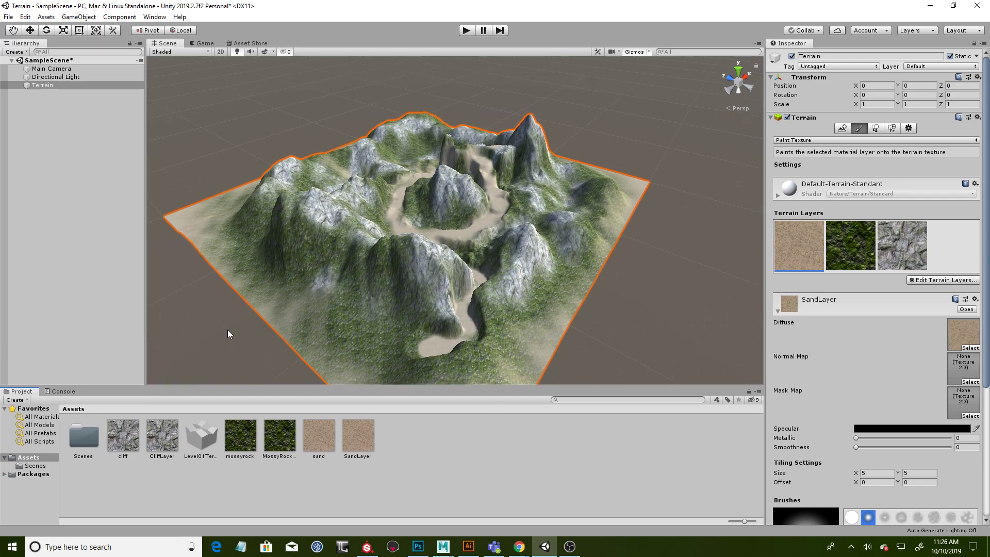
{"action": "left_click", "coordinate": [758, 390]}
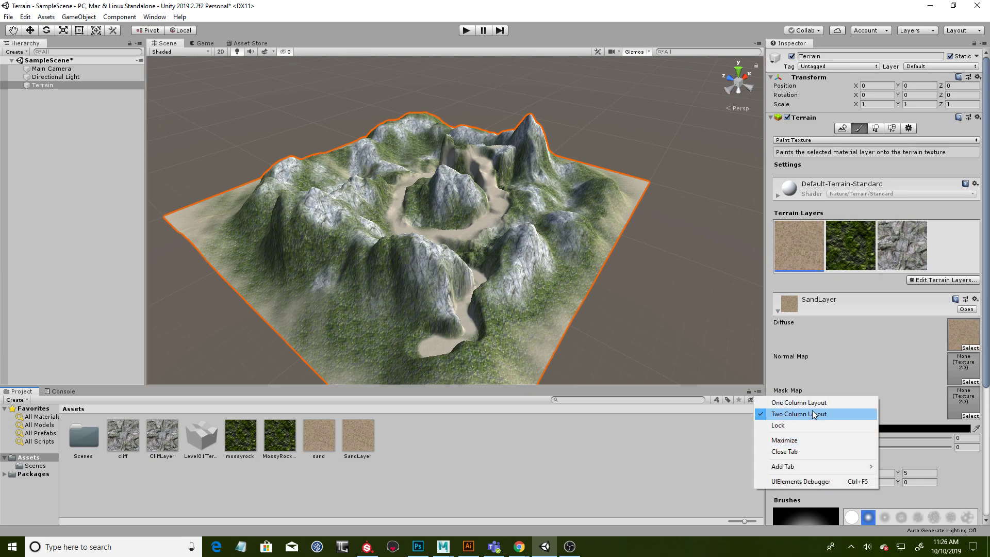
{"action": "left_click", "coordinate": [813, 449]}
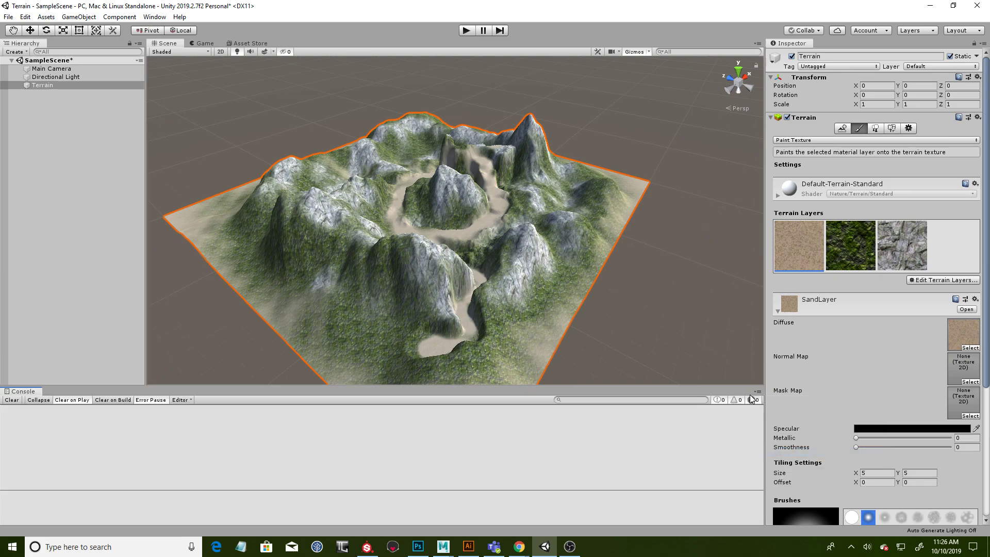
{"action": "left_click", "coordinate": [757, 391]}
{"action": "left_click", "coordinate": [800, 462]}
{"action": "left_click_drag", "start_coordinate": [577, 351], "coordinate": [410, 328], "text": "alt"}
{"action": "scroll", "coordinate": [563, 352], "scroll_direction": "up", "scroll_amount": 4}
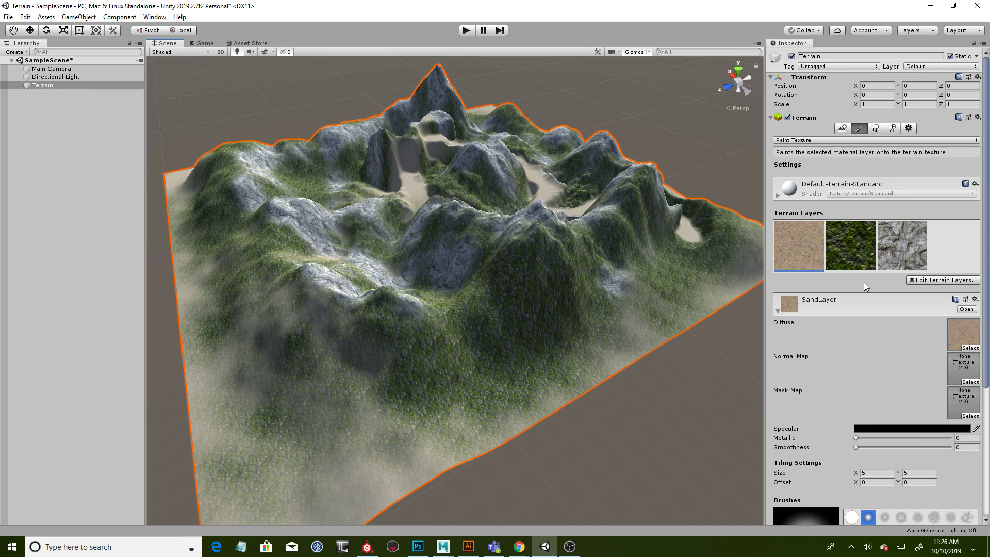
{"action": "left_click_drag", "start_coordinate": [493, 295], "coordinate": [532, 263], "text": "alt"}
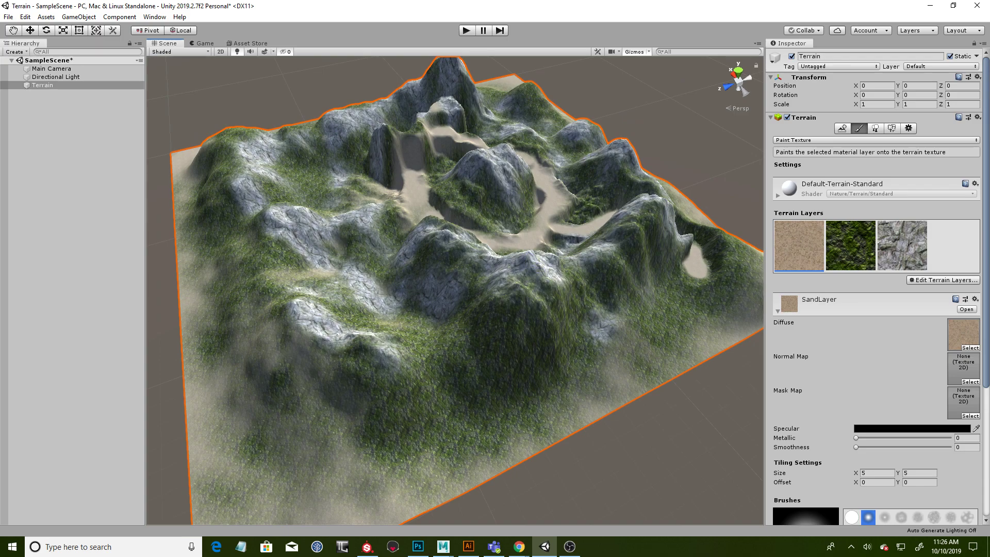